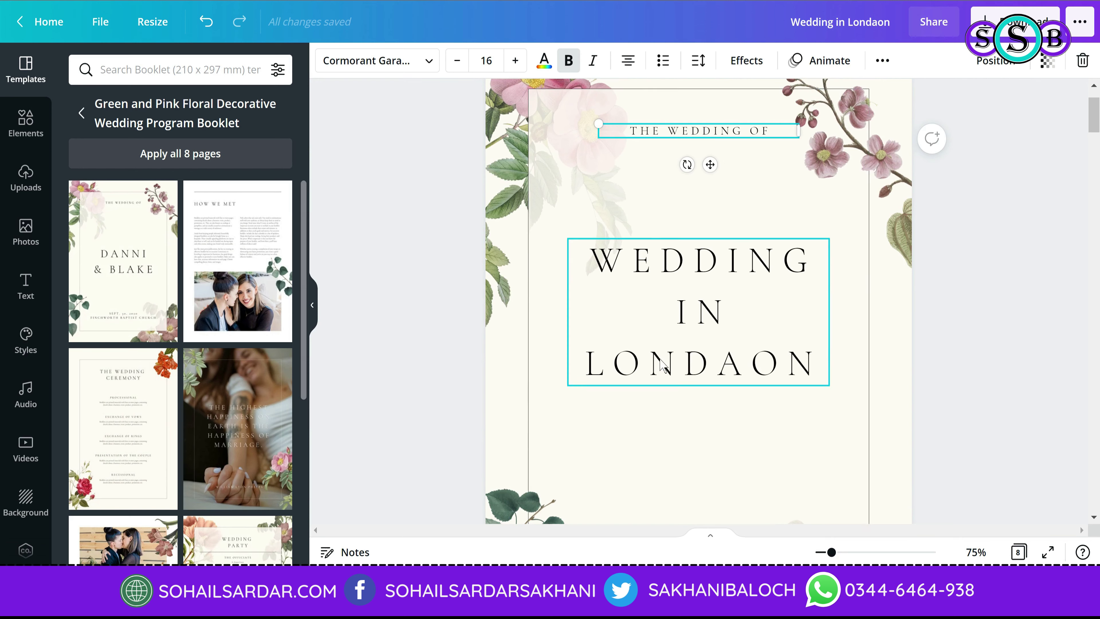
Step: Scroll down past the retitled 'Wedding in Londaon' booklet cover
scroll(694, 269, down, 7)
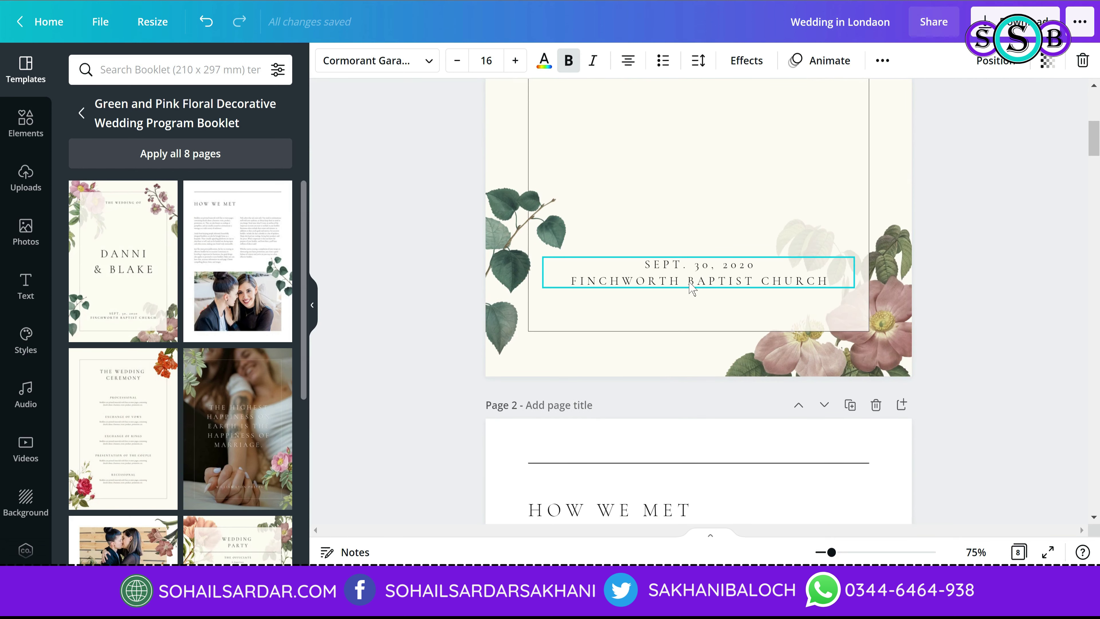
Step: Bring page 2 into view and keep its left body text column aligned to the page margin
scroll(693, 337, down, 7)
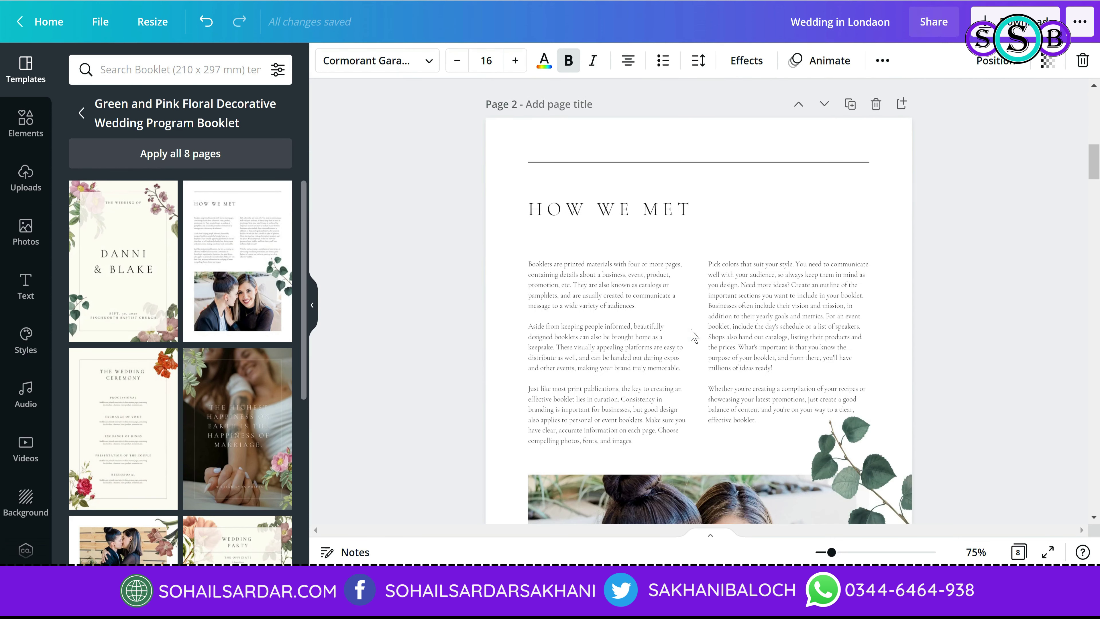
double_click(617, 311)
click(629, 315)
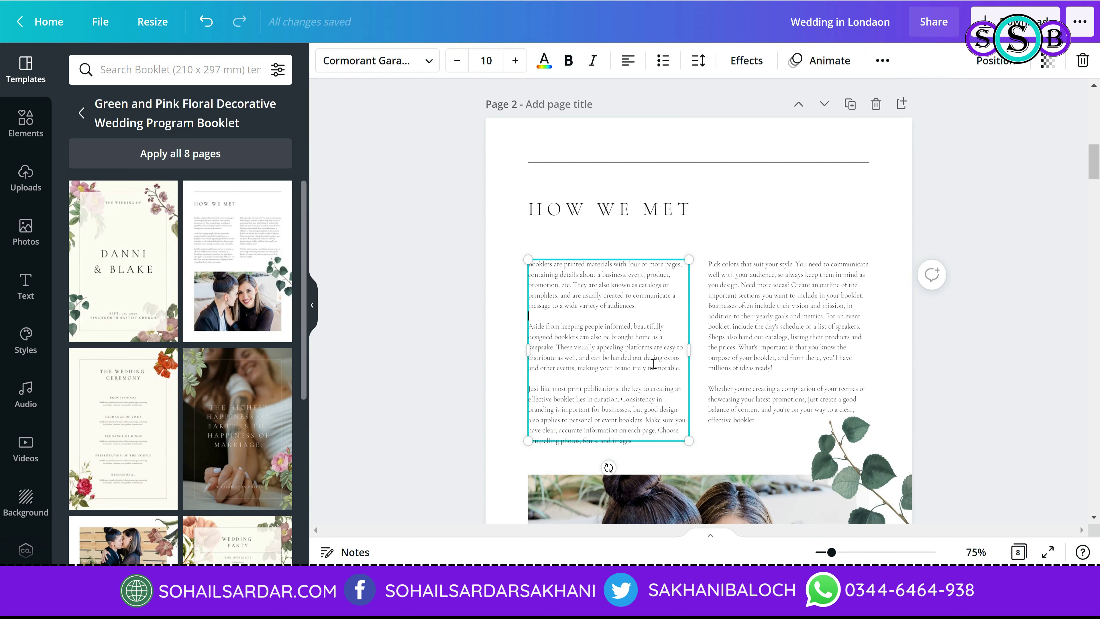
key(Escape)
key(Tab)
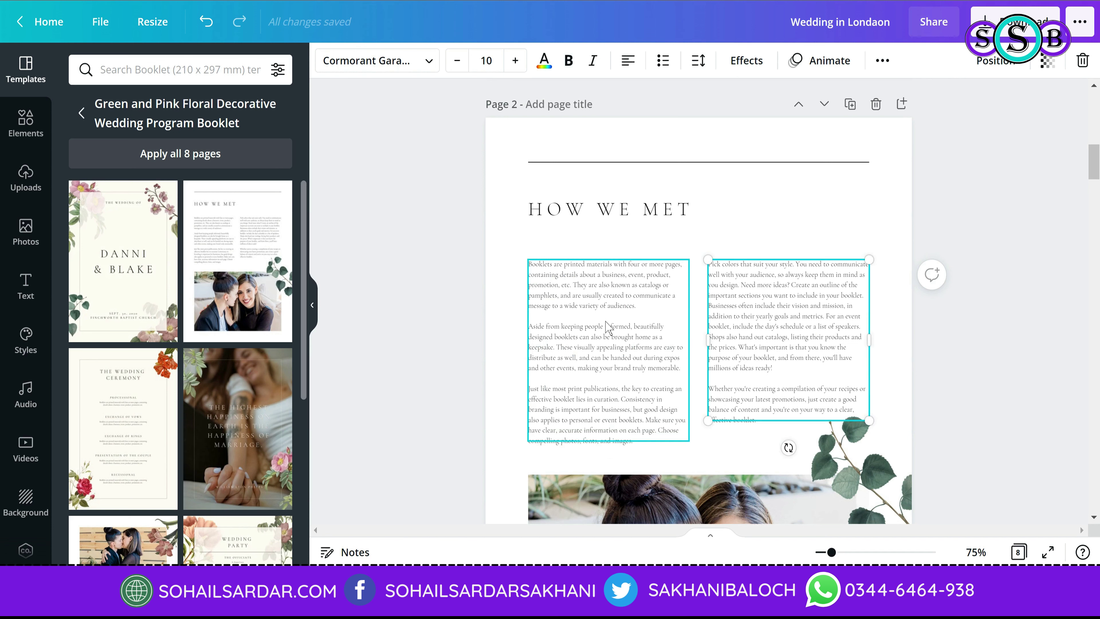
drag(654, 312, 853, 145)
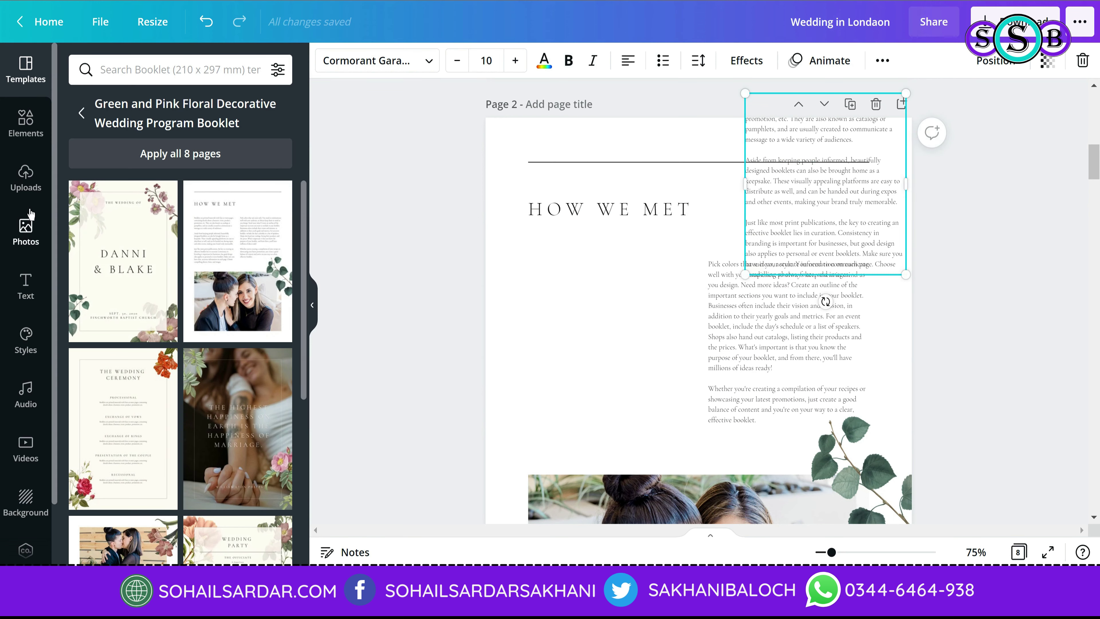
key(ctrl+z)
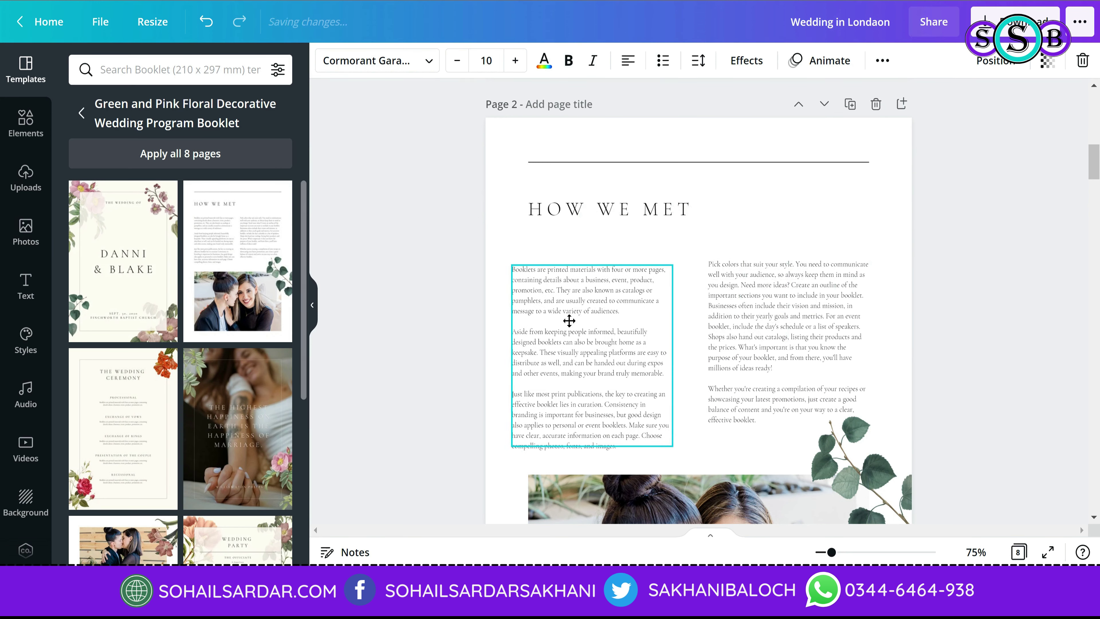
drag(577, 313, 585, 313)
Step: Check the right and left text columns and the HOW WE MET heading on page 2
click(727, 322)
click(589, 319)
click(798, 304)
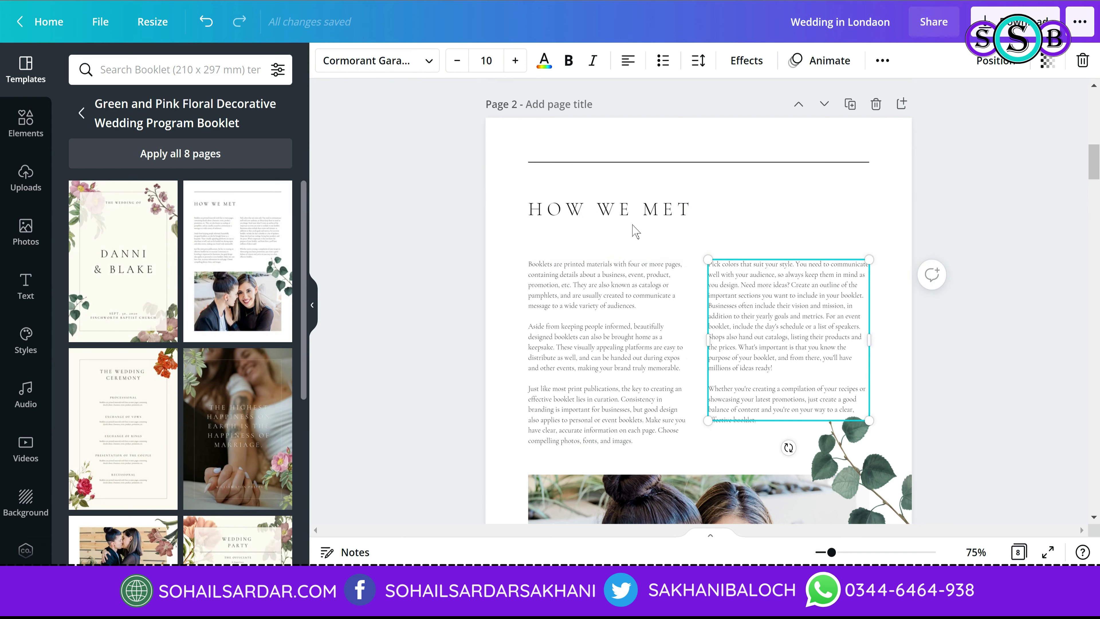
click(633, 212)
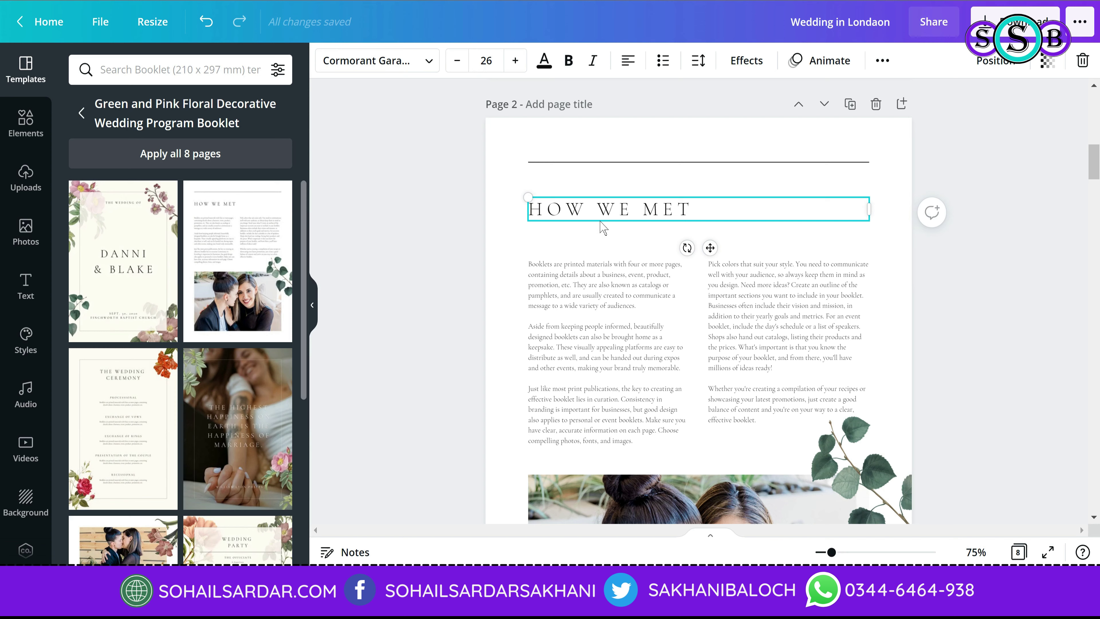
Step: Add a small subheading '1' as a page number above page 2's top-right rule line
click(25, 286)
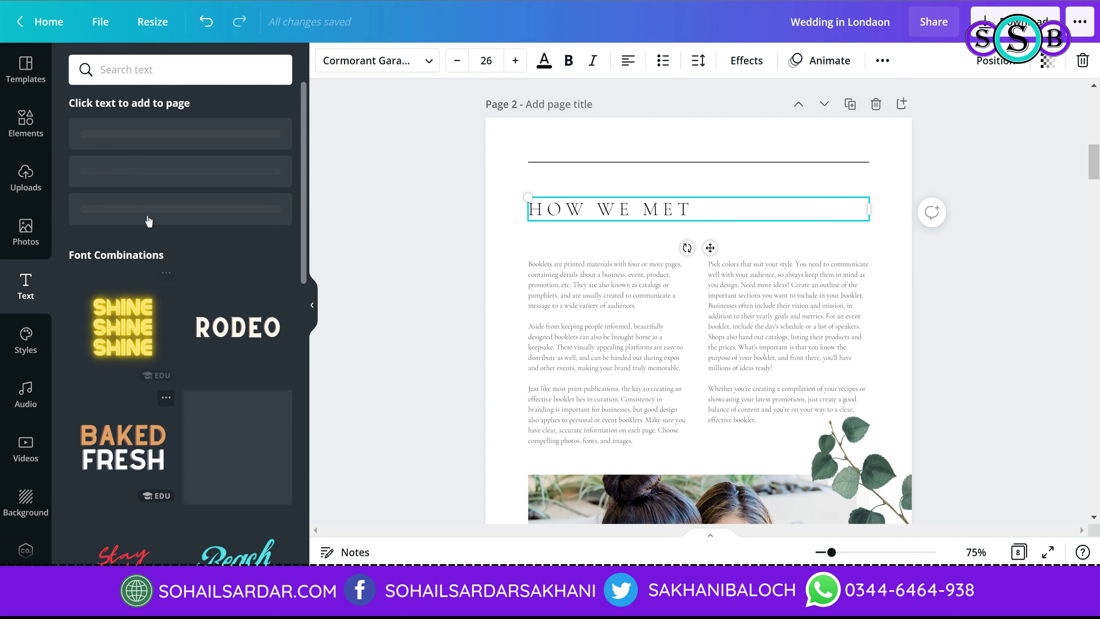
click(159, 208)
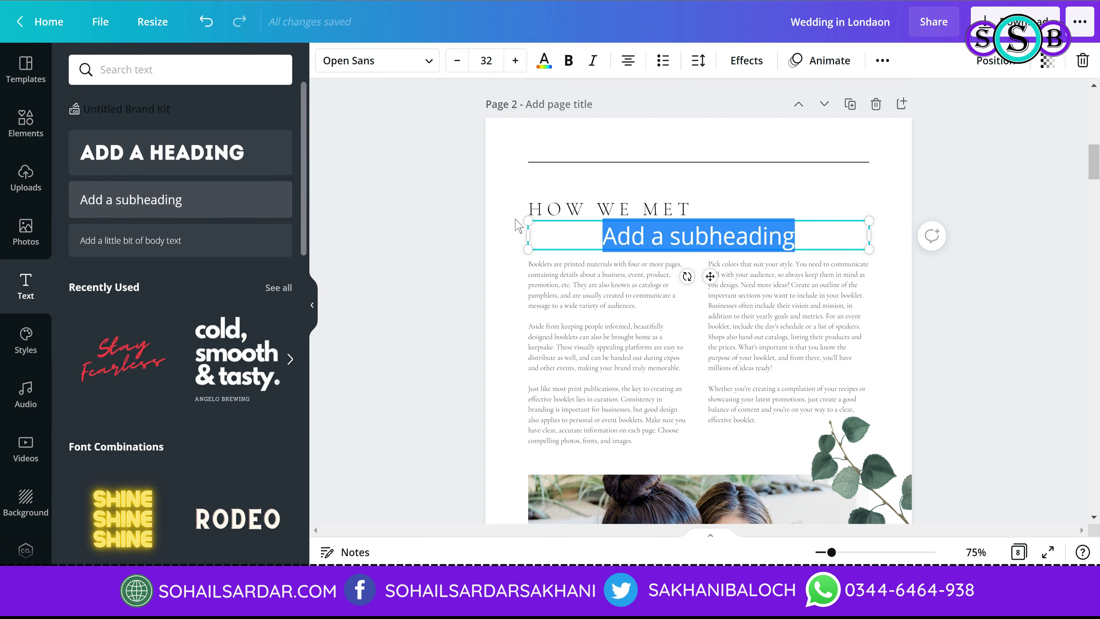
text(1)
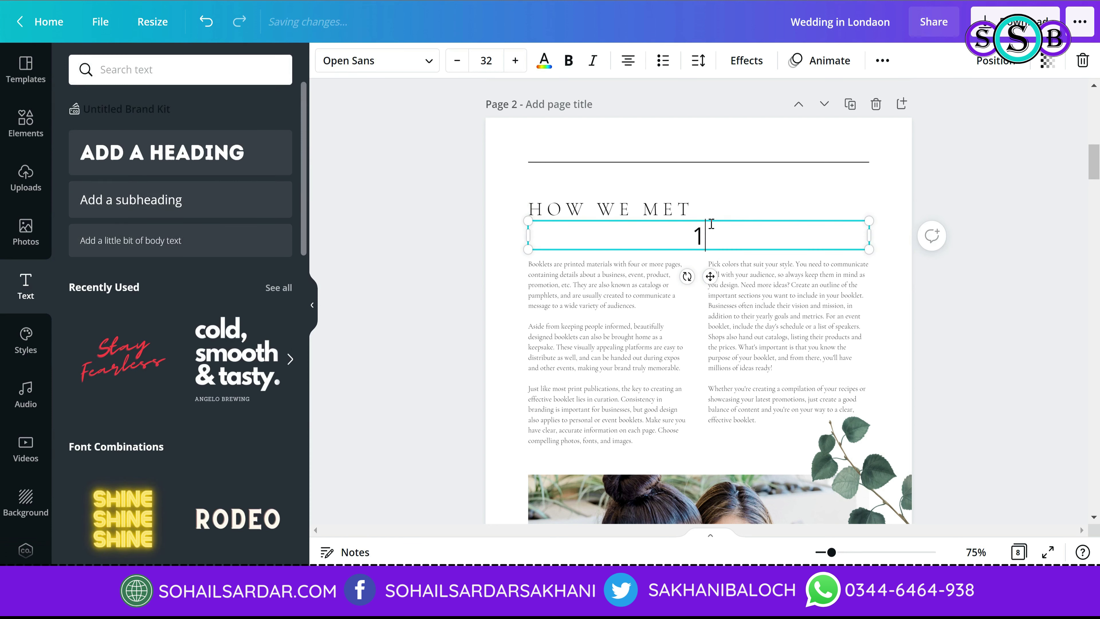
drag(873, 250, 887, 138)
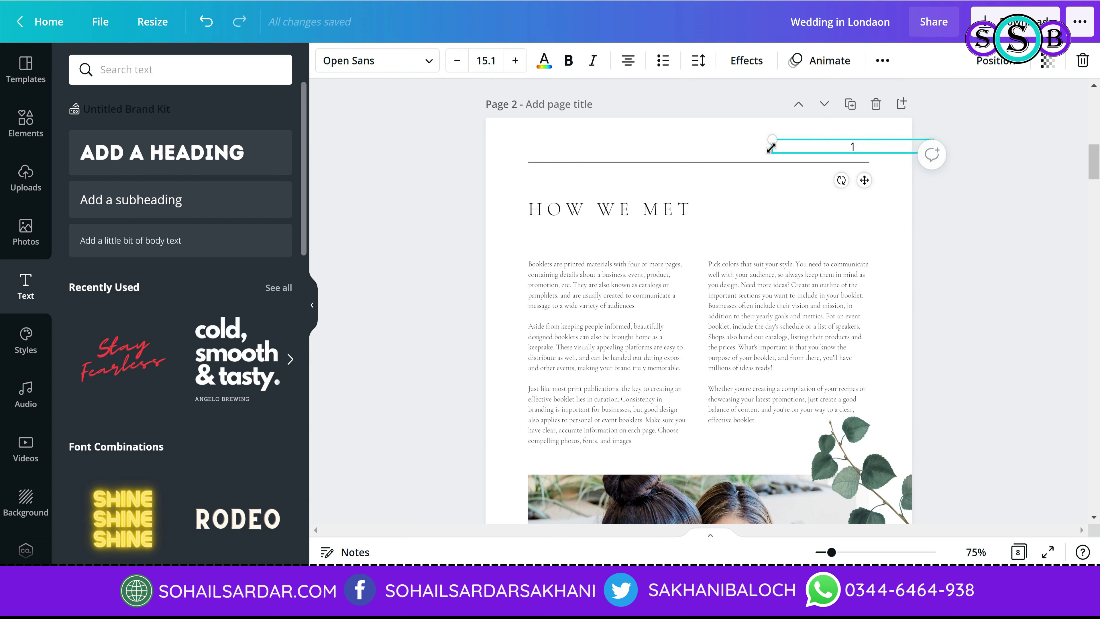
drag(767, 147, 869, 145)
click(1024, 274)
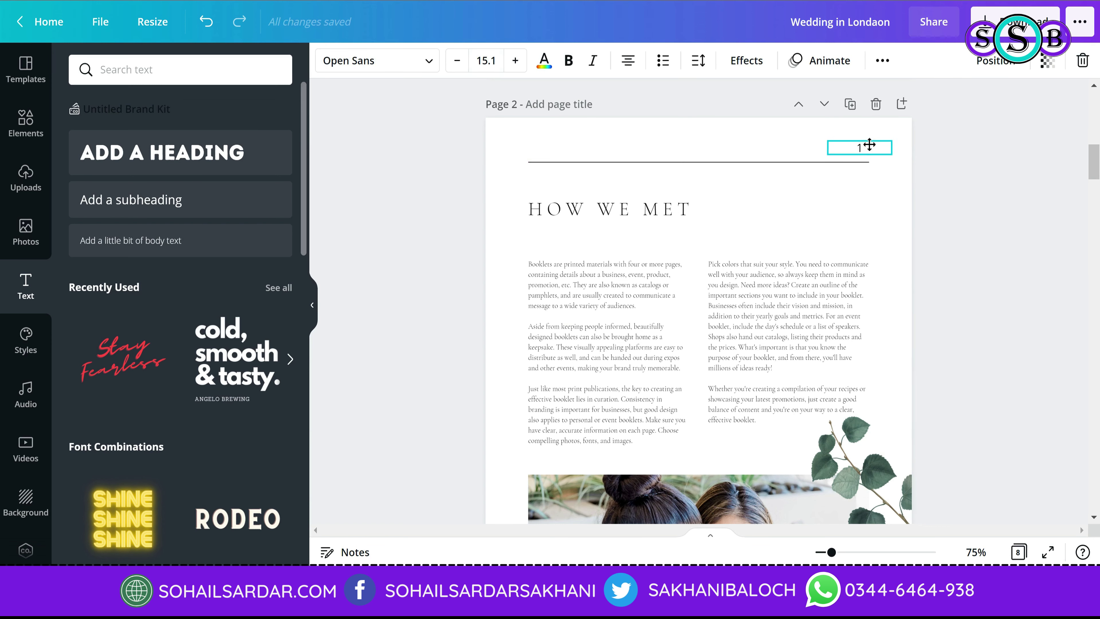
right_click(870, 147)
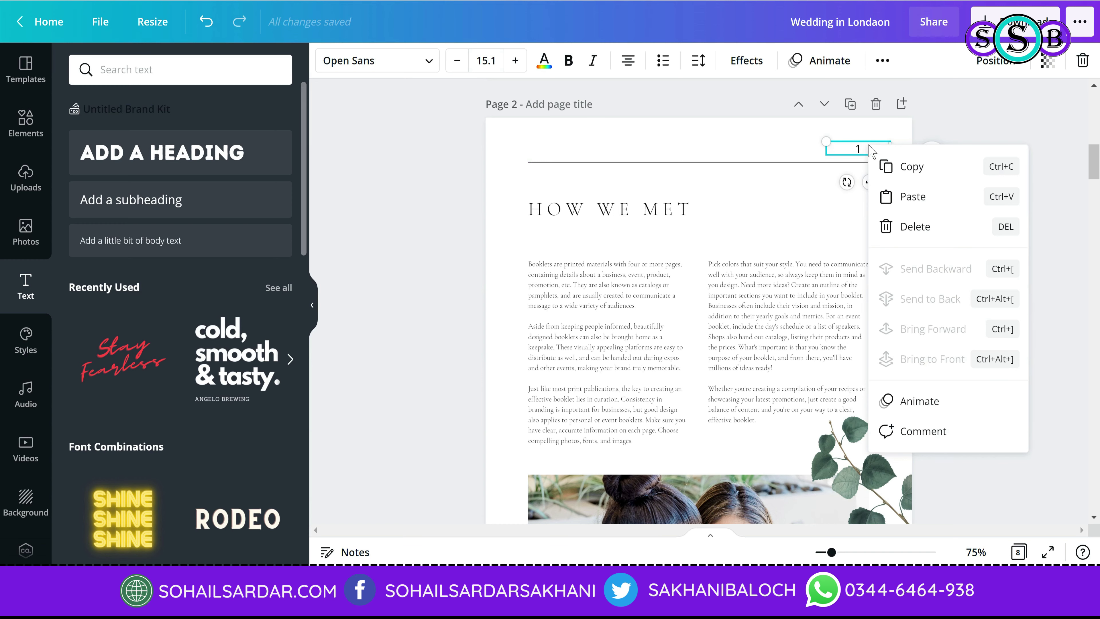
click(902, 197)
scroll(901, 197, down, 10)
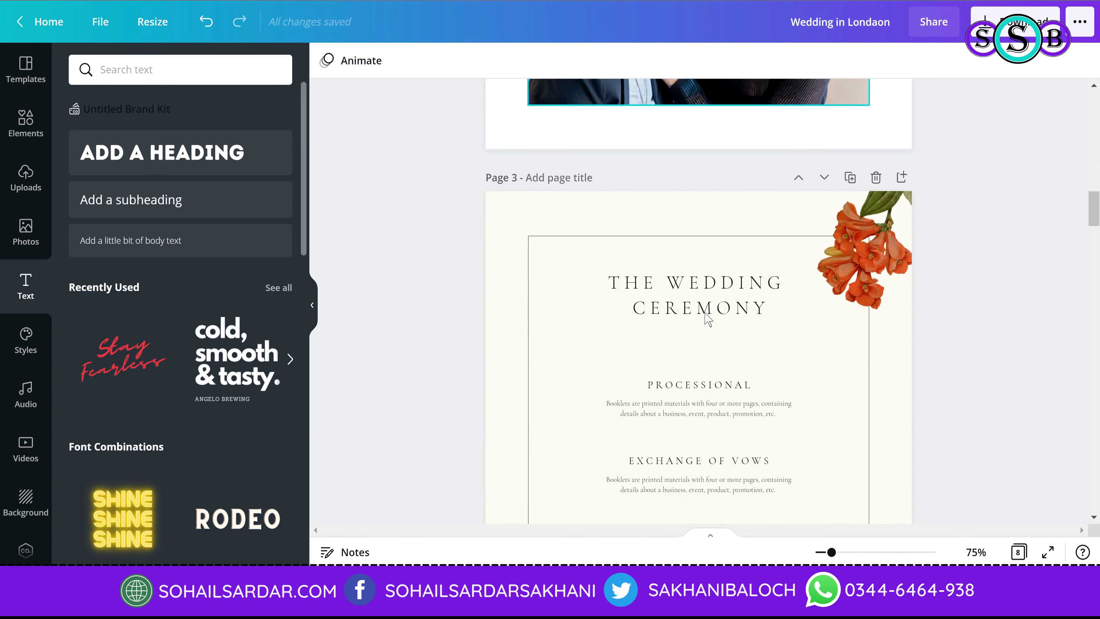
Step: Select the orange flower image on page 3
scroll(560, 319, down, 3)
scroll(934, 206, up, 2)
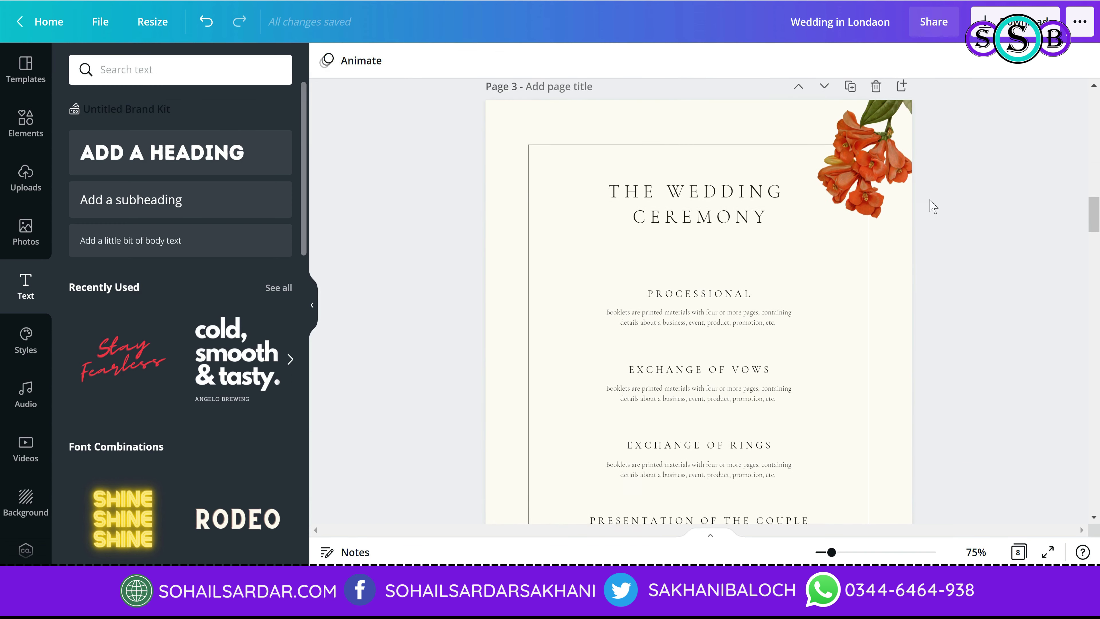
click(878, 207)
click(878, 207)
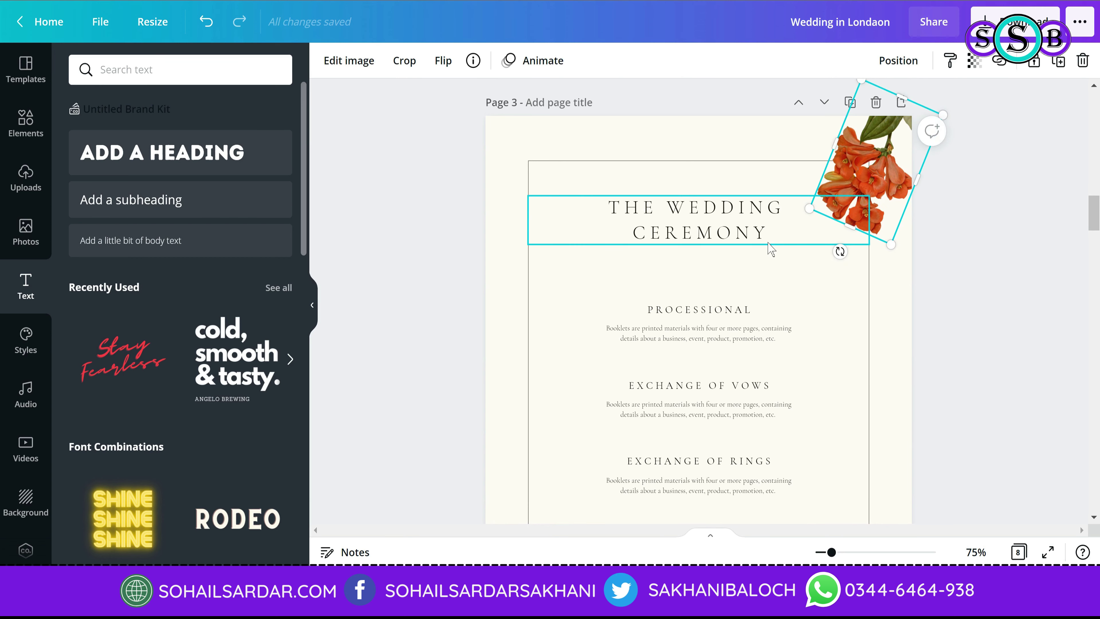
Step: Scroll down to page 7 and bring back the wedding template's 8 page designs
scroll(769, 252, down, 6)
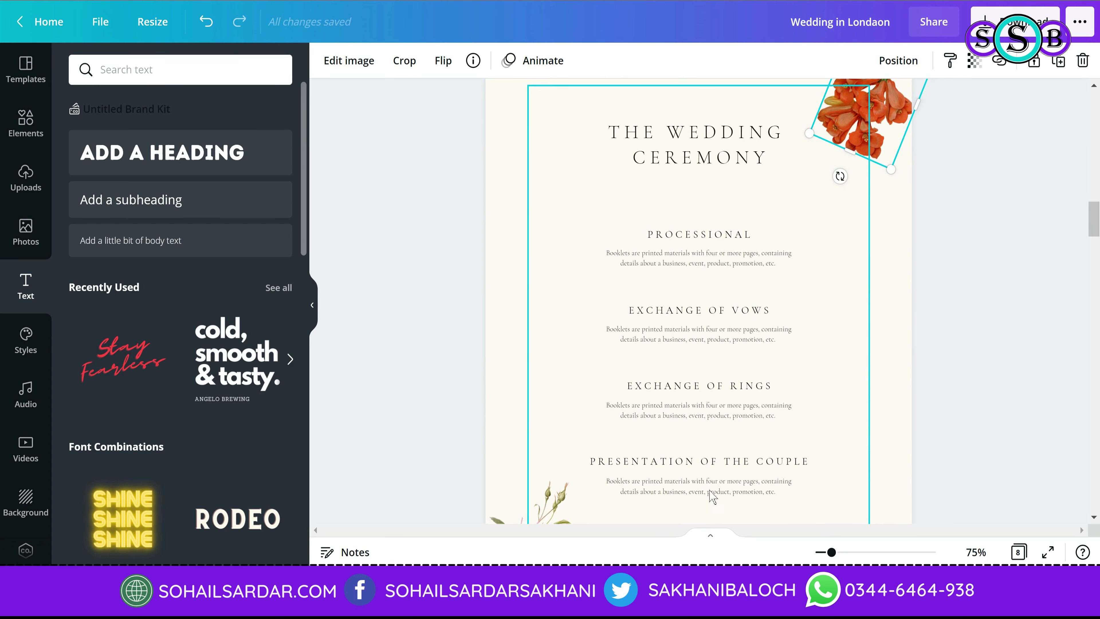
scroll(689, 392, down, 10)
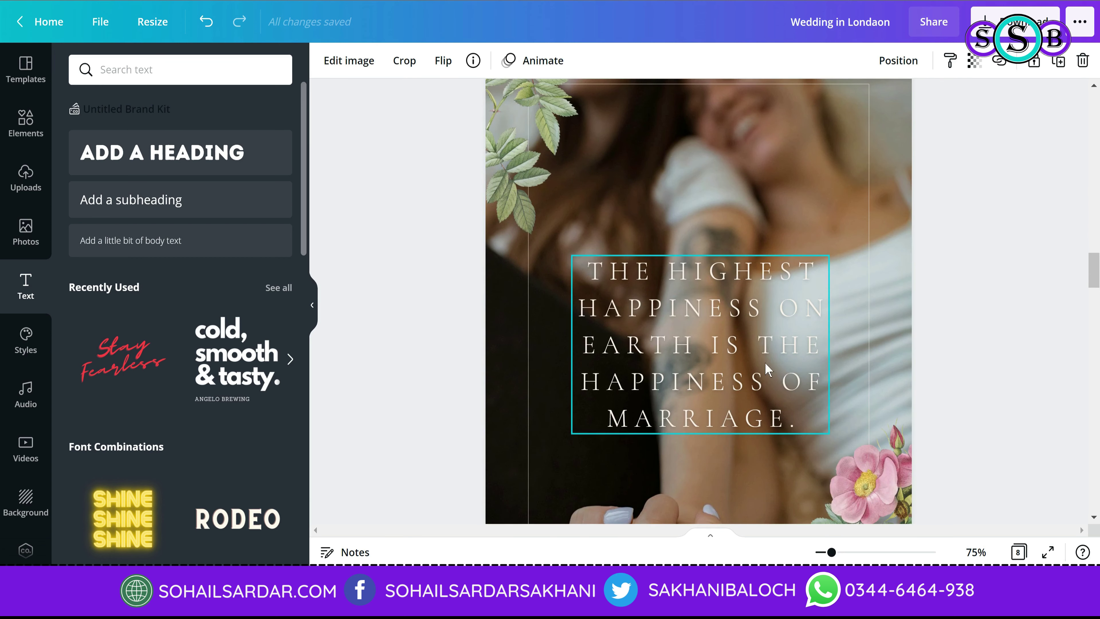
scroll(727, 356, down, 10)
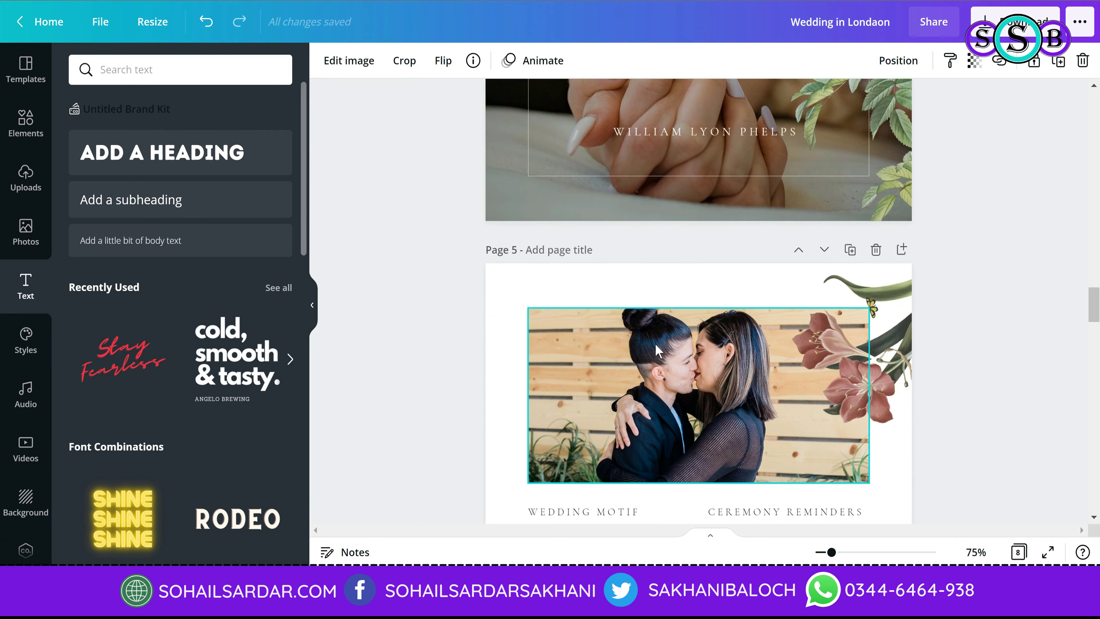
scroll(641, 349, down, 5)
scroll(830, 345, down, 5)
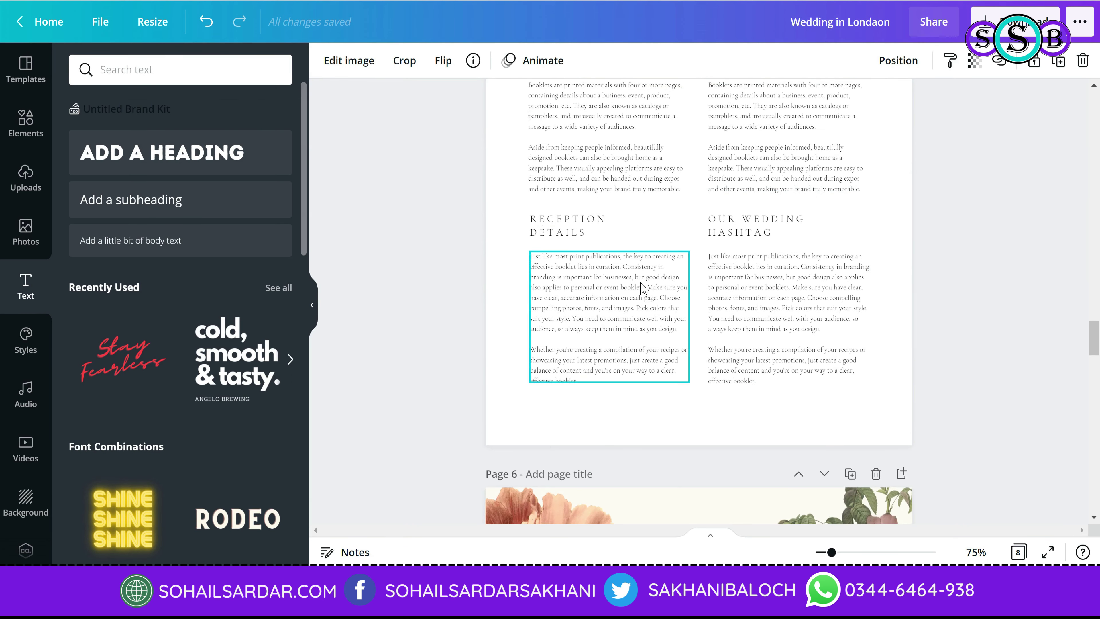
scroll(645, 288, down, 15)
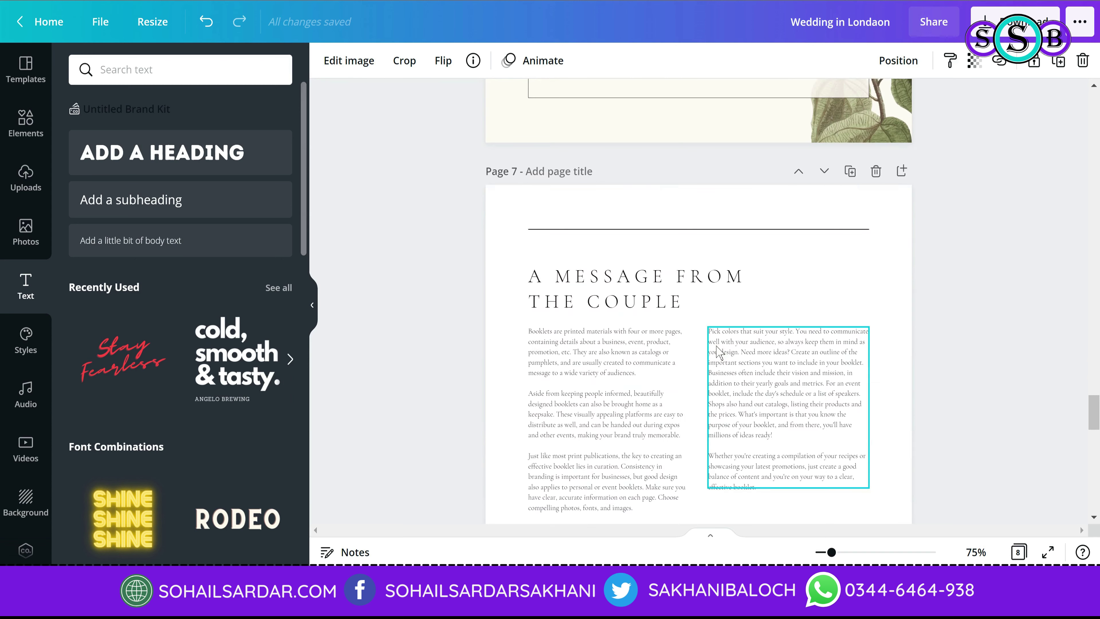
click(25, 70)
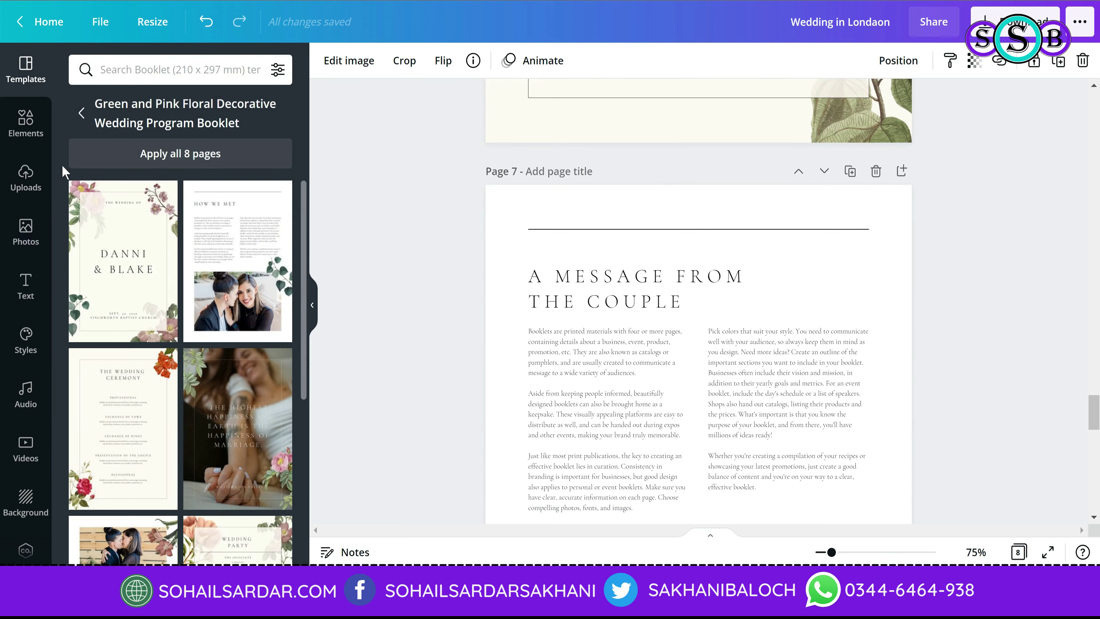
Step: Apply all 8 pages of the Green Floral Decorative Foundation Corporate Booklet template
click(82, 112)
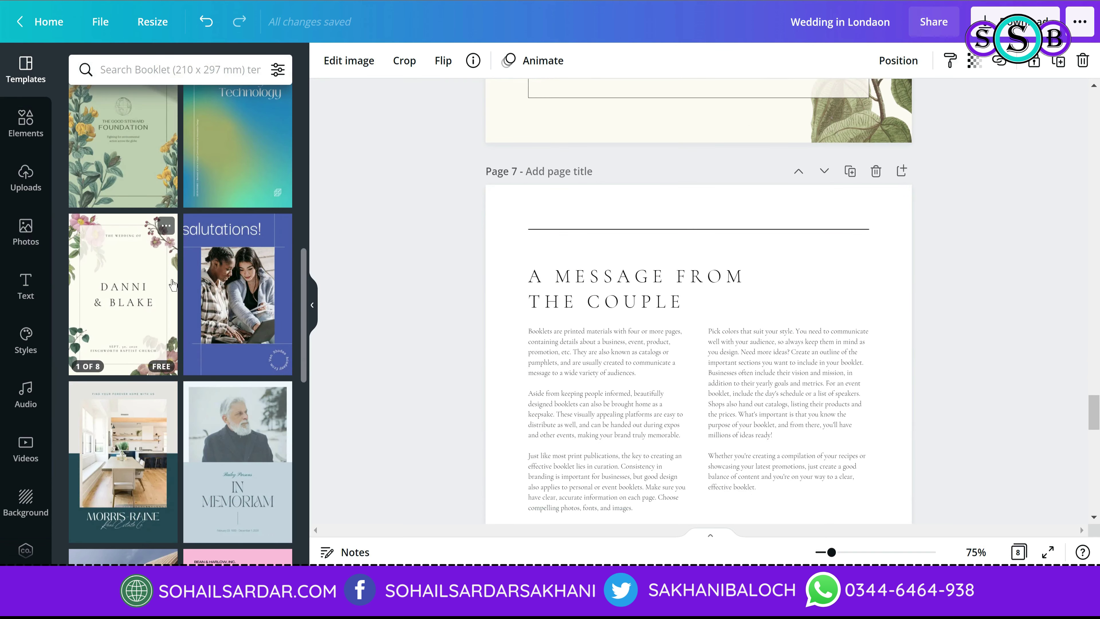
click(144, 176)
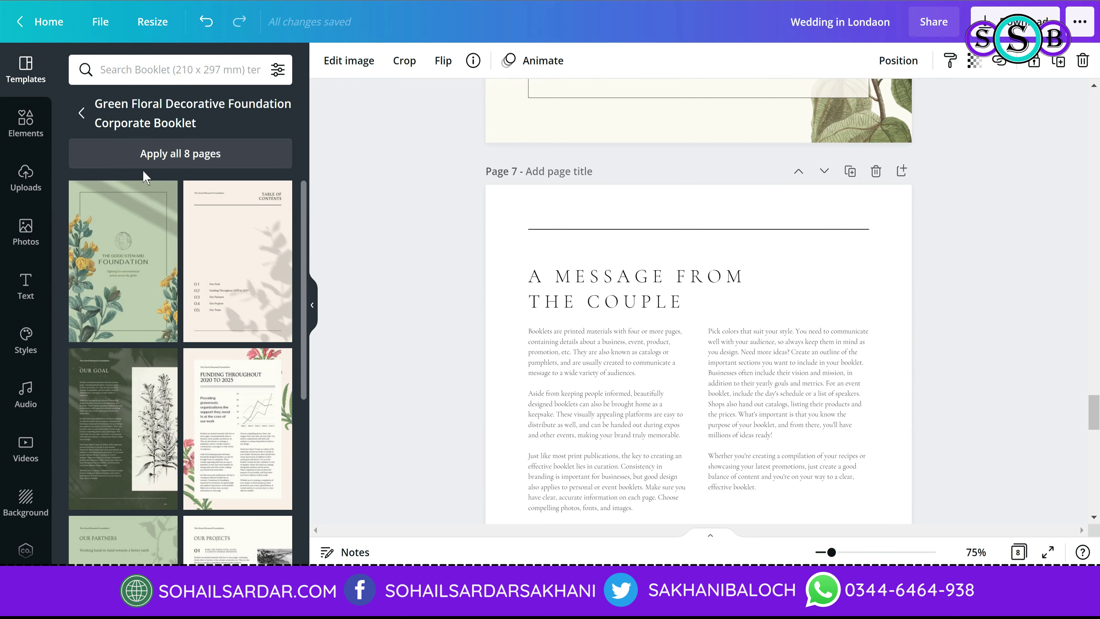
click(183, 157)
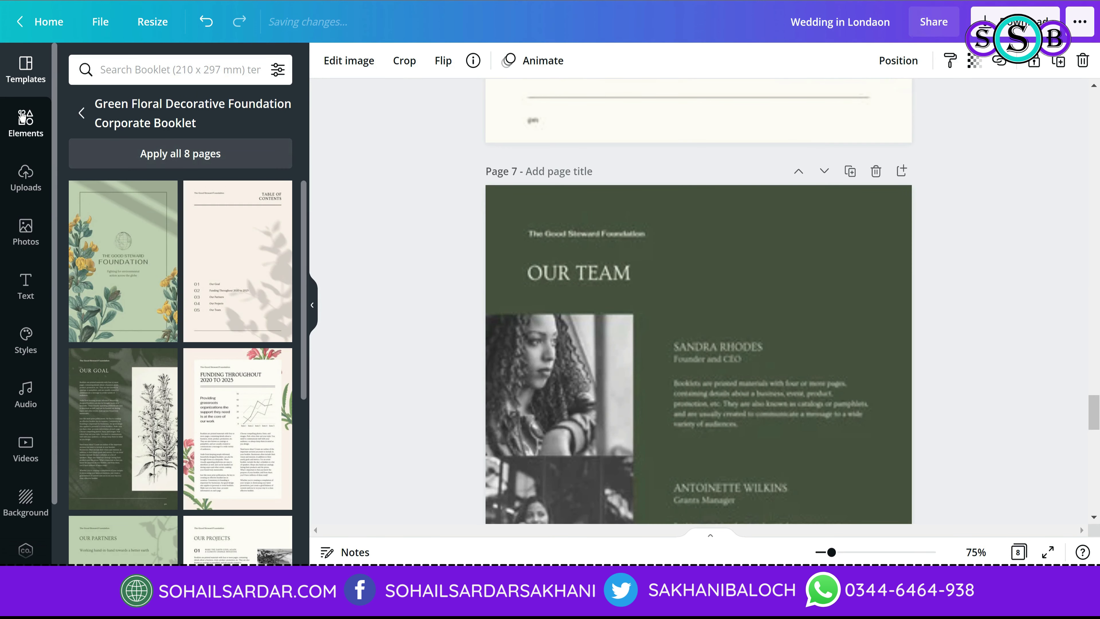
scroll(648, 295, up, 20)
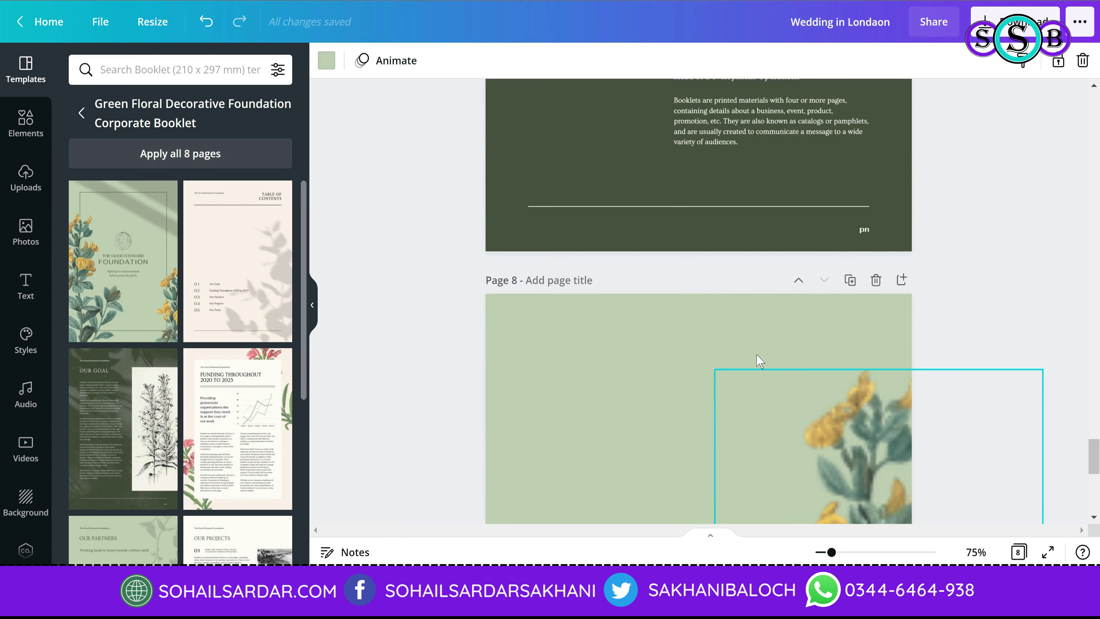
scroll(732, 381, up, 20)
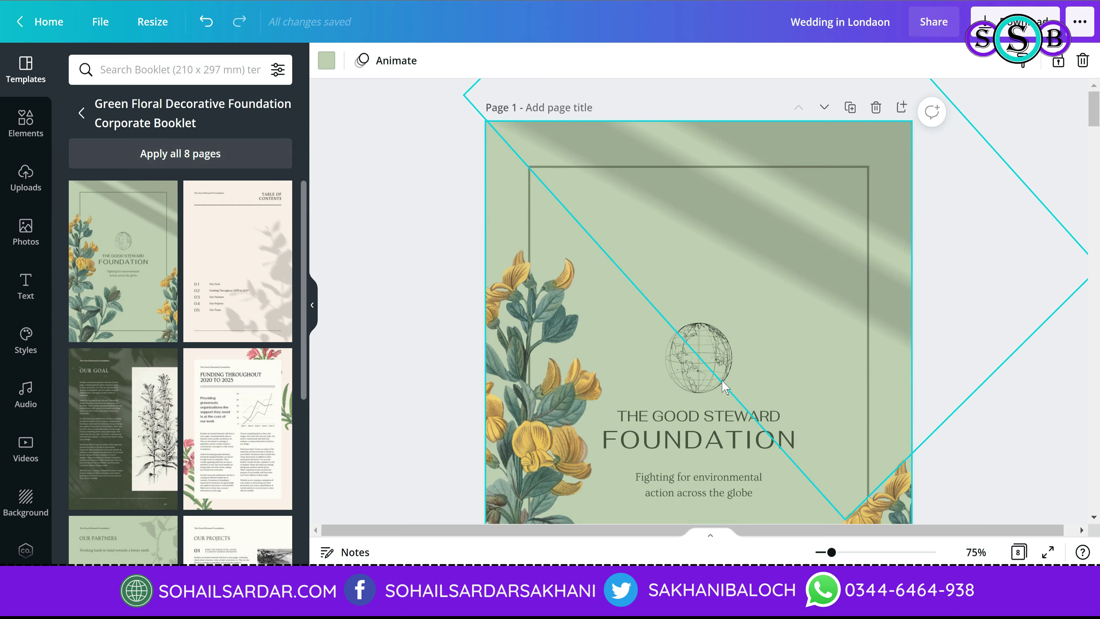
Step: Raise the left flower image slightly and tilt the leafy shadow overlay about 45°, shifting it up-left
click(934, 393)
scroll(933, 393, down, 3)
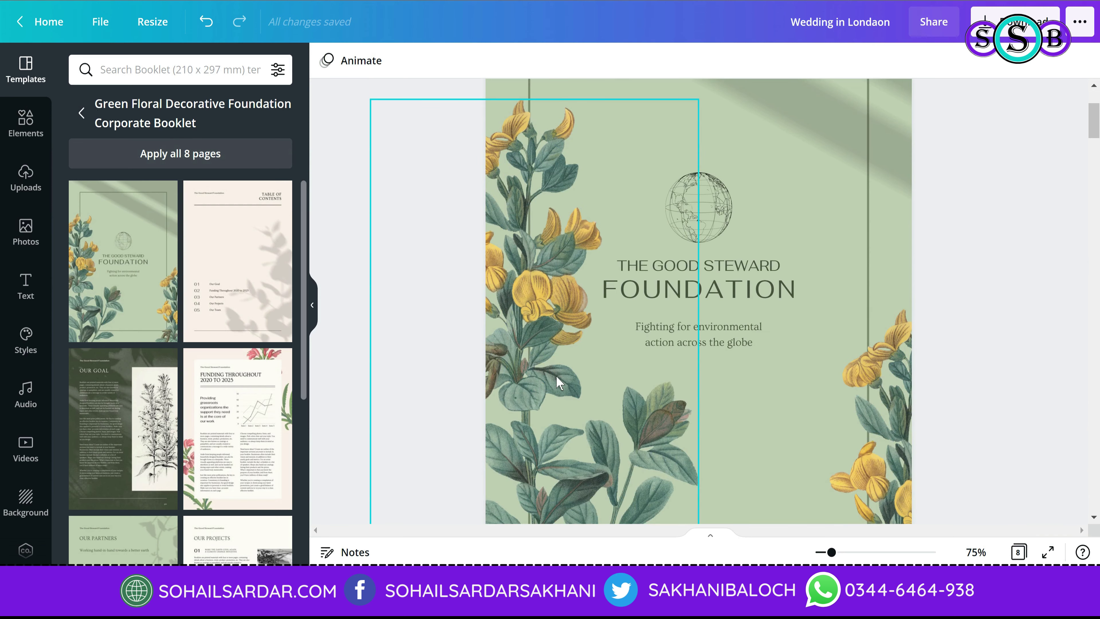
drag(554, 269, 556, 235)
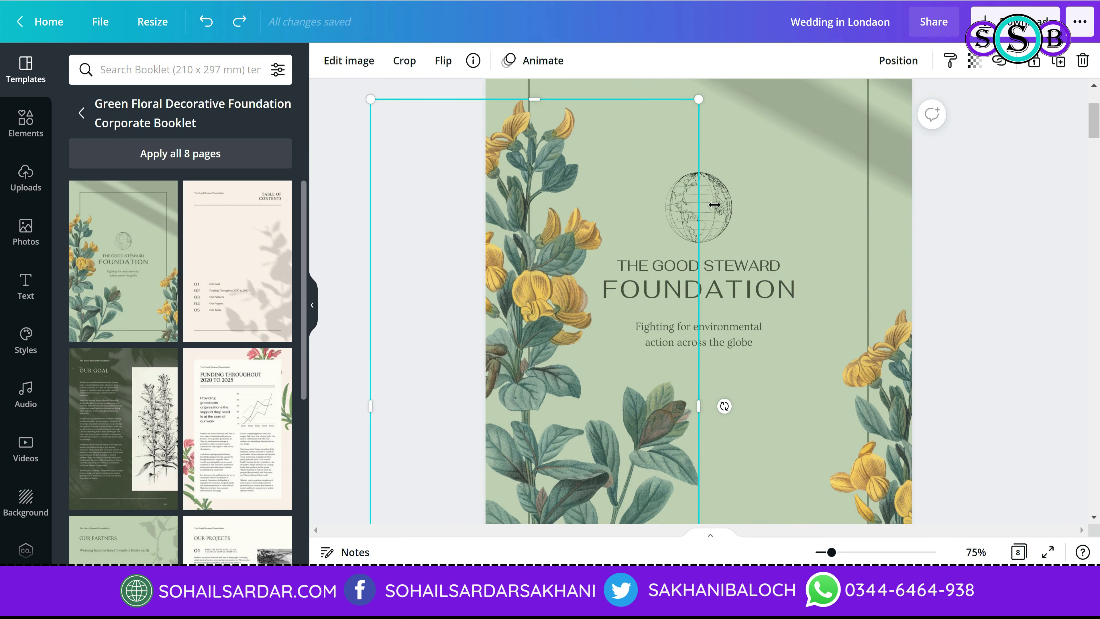
drag(726, 405, 635, 173)
scroll(837, 257, up, 3)
drag(763, 229, 740, 210)
drag(752, 252, 745, 234)
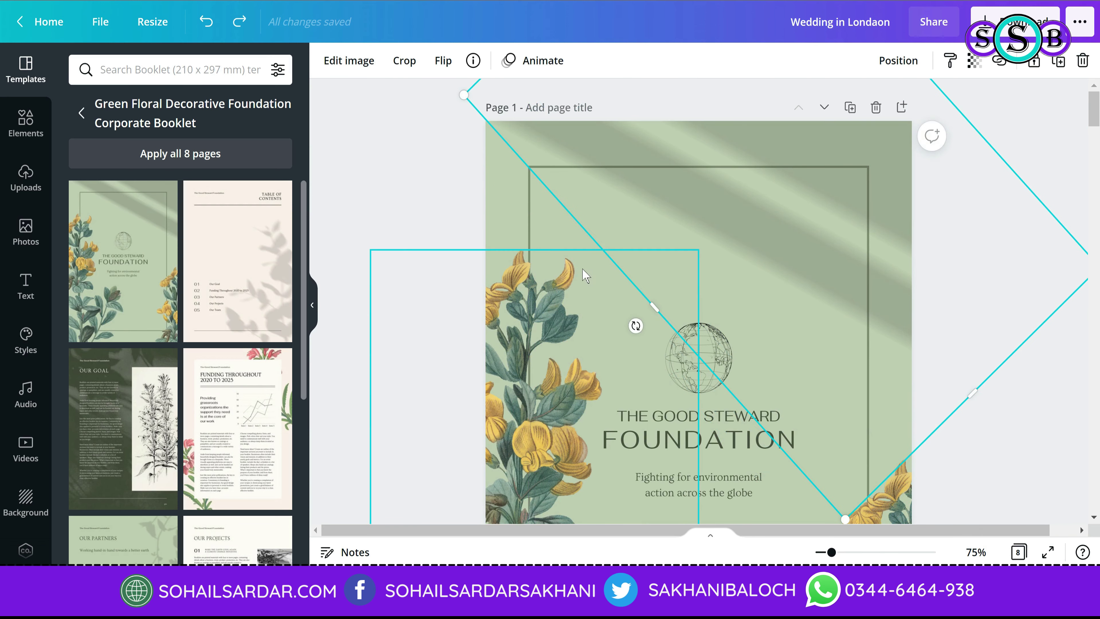
click(509, 215)
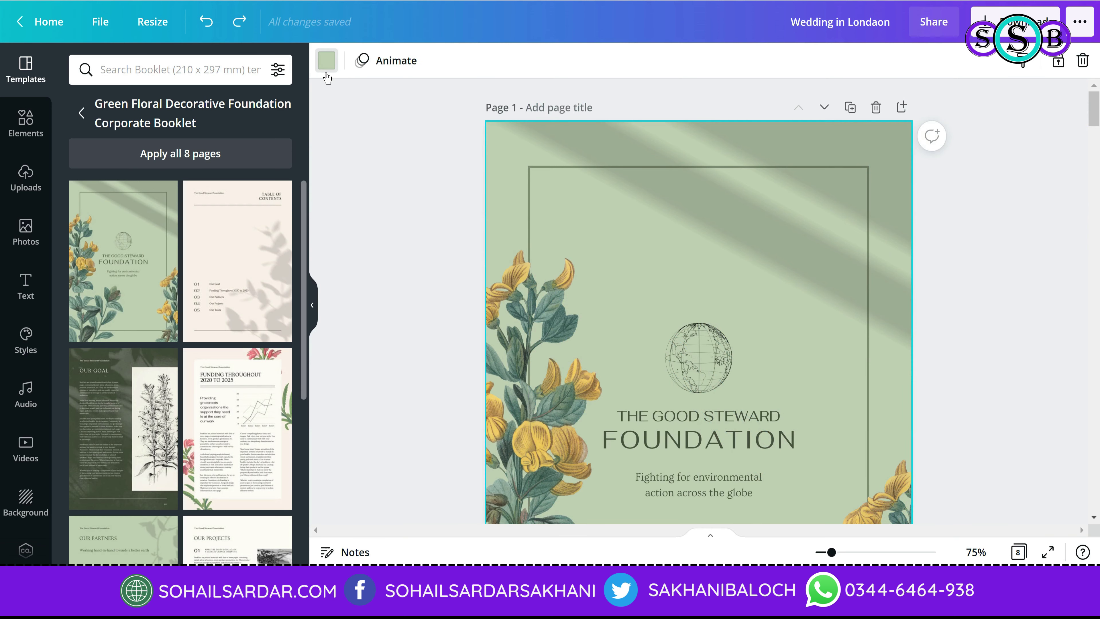
Step: Change the cover page background from sage green to pale cream
click(327, 62)
click(120, 183)
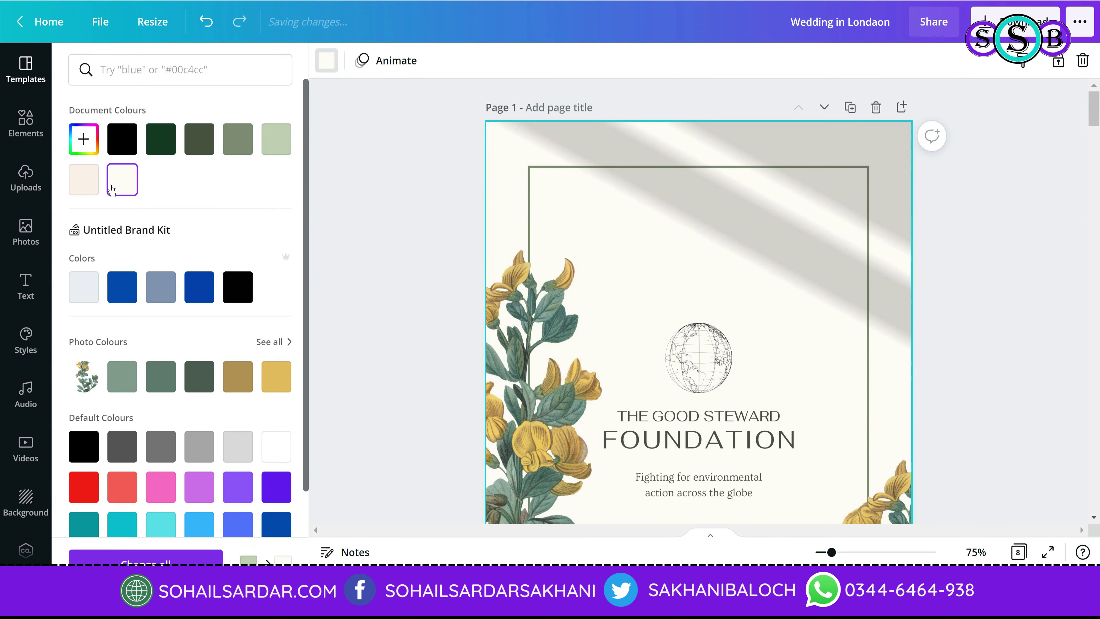
click(84, 179)
click(435, 277)
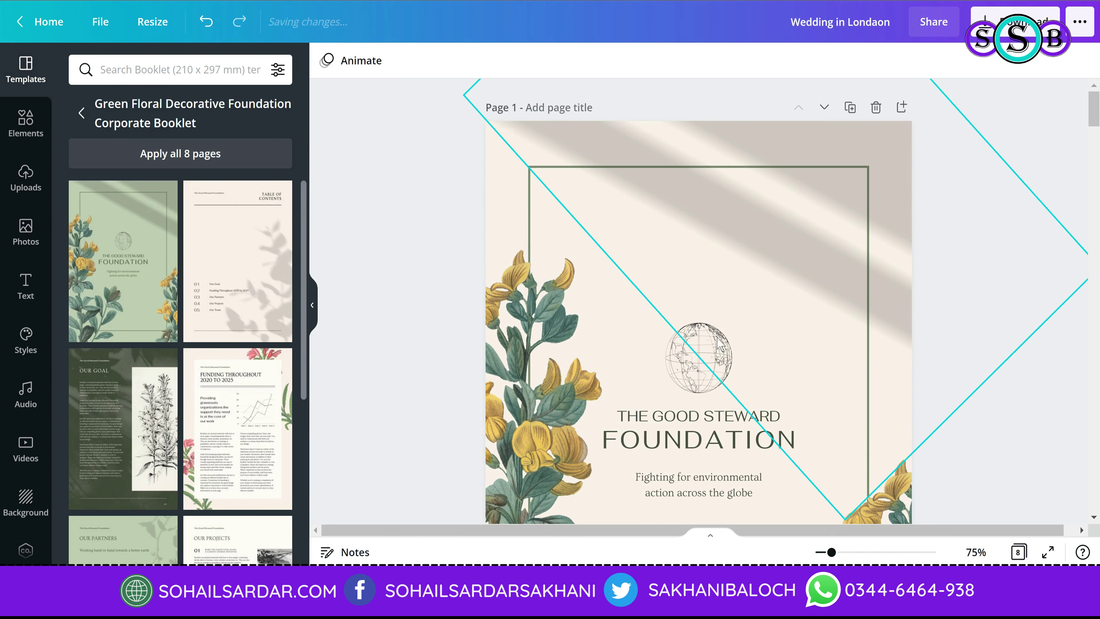
Step: Look over the table of contents heading, label and list, then page 3's botanical sketch
scroll(752, 423, down, 8)
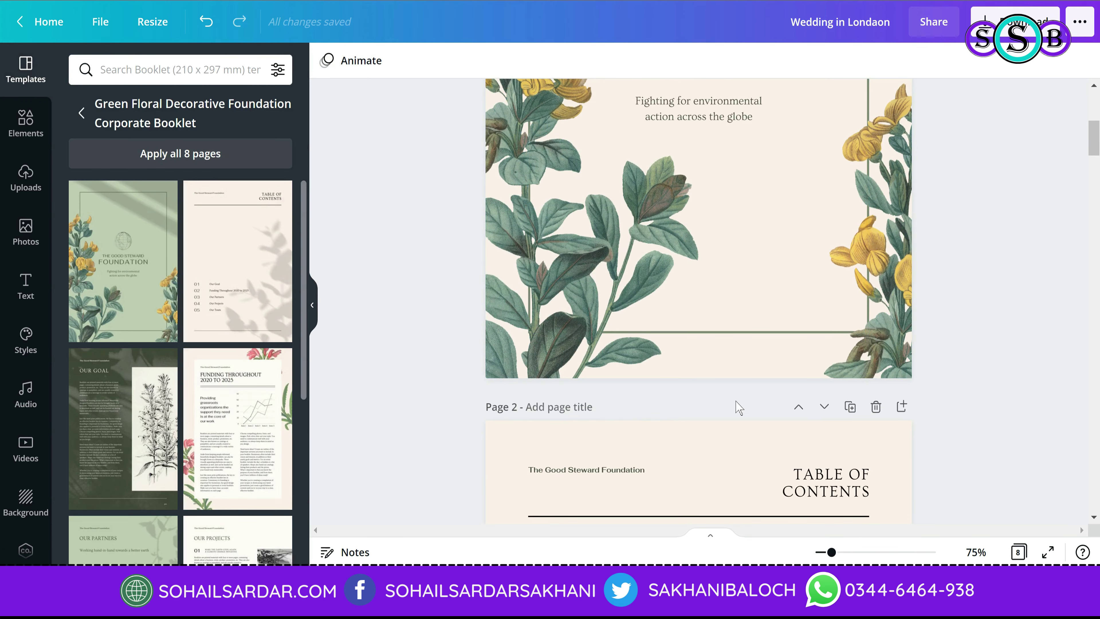
scroll(736, 408, down, 9)
scroll(745, 405, up, 2)
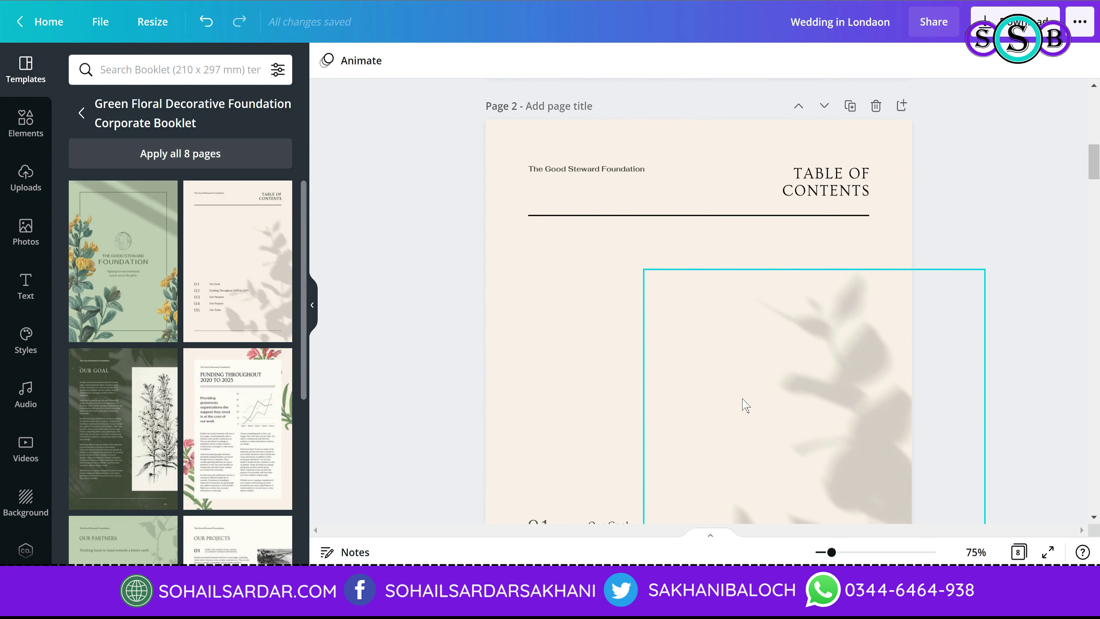
click(848, 198)
click(598, 169)
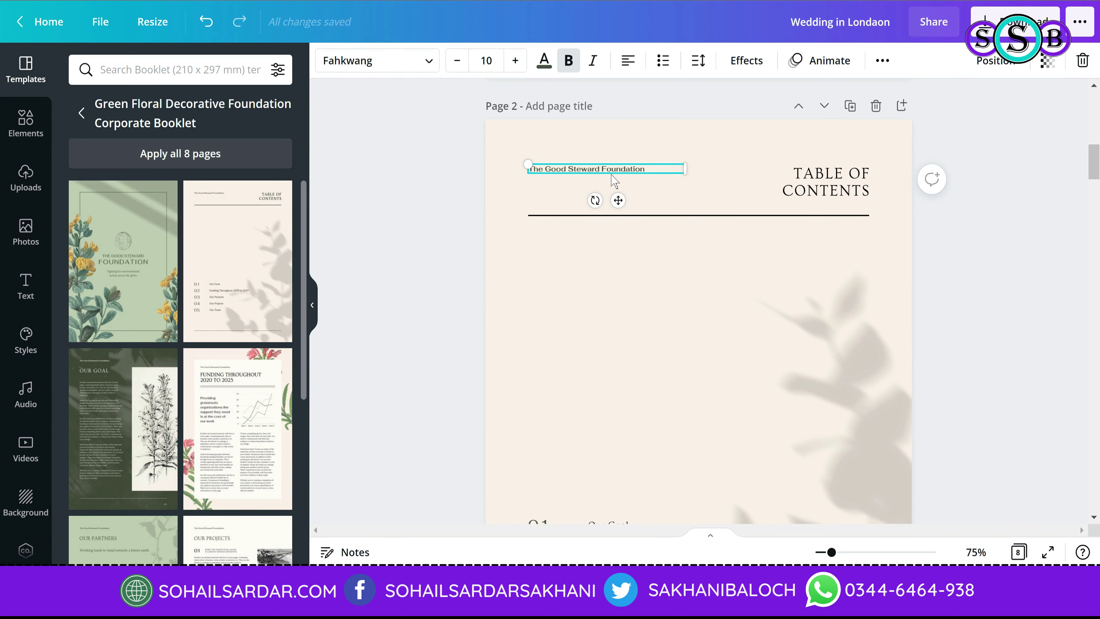
scroll(634, 290, down, 8)
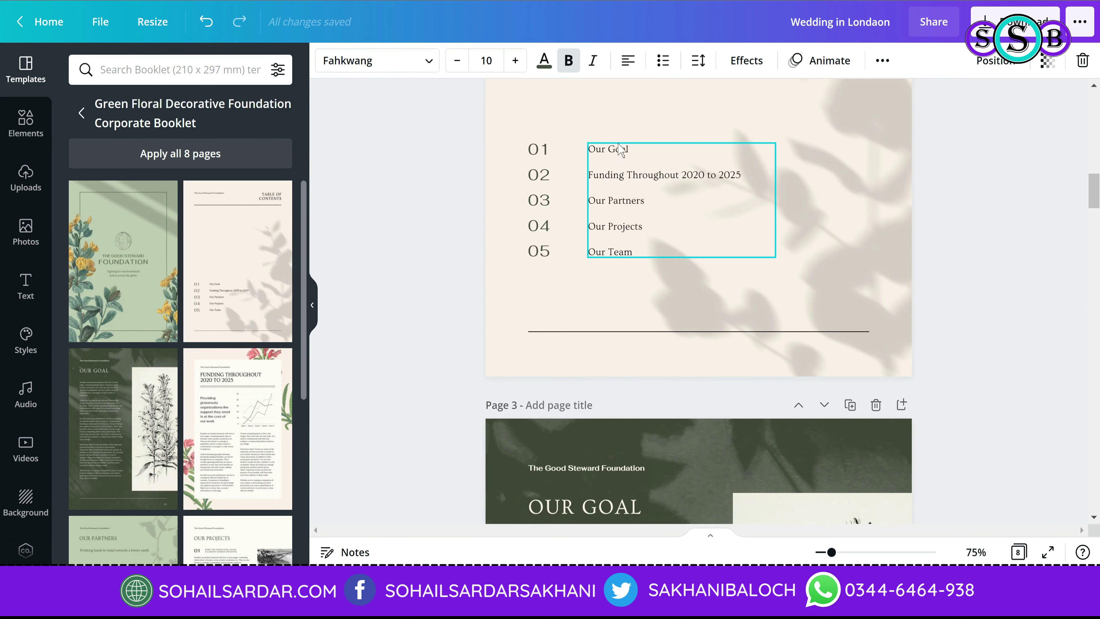
click(621, 181)
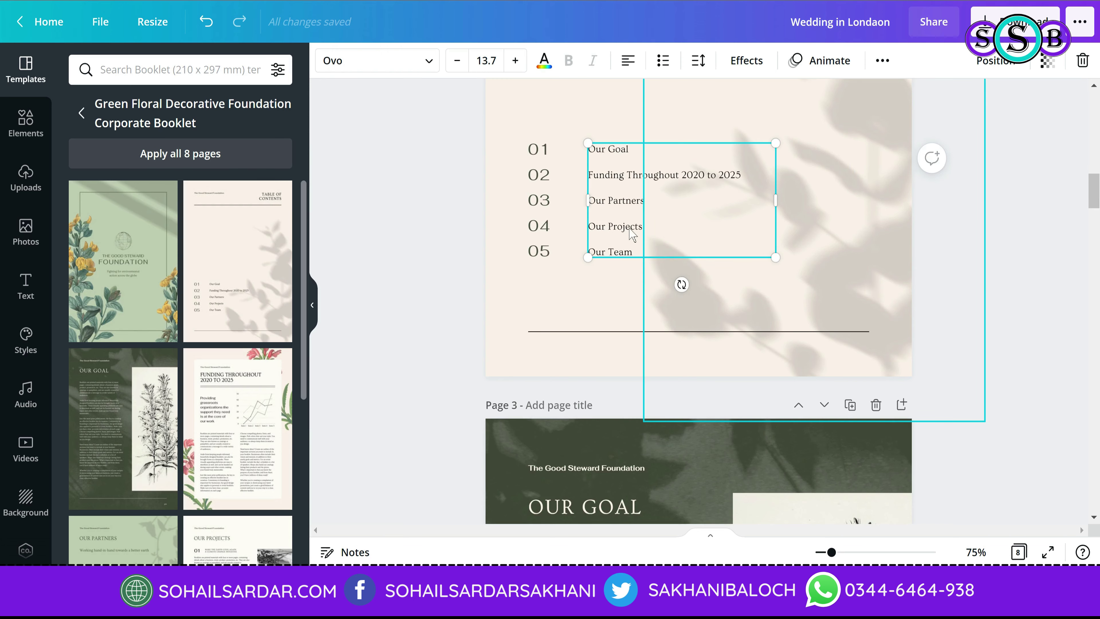
scroll(633, 234, down, 8)
click(875, 286)
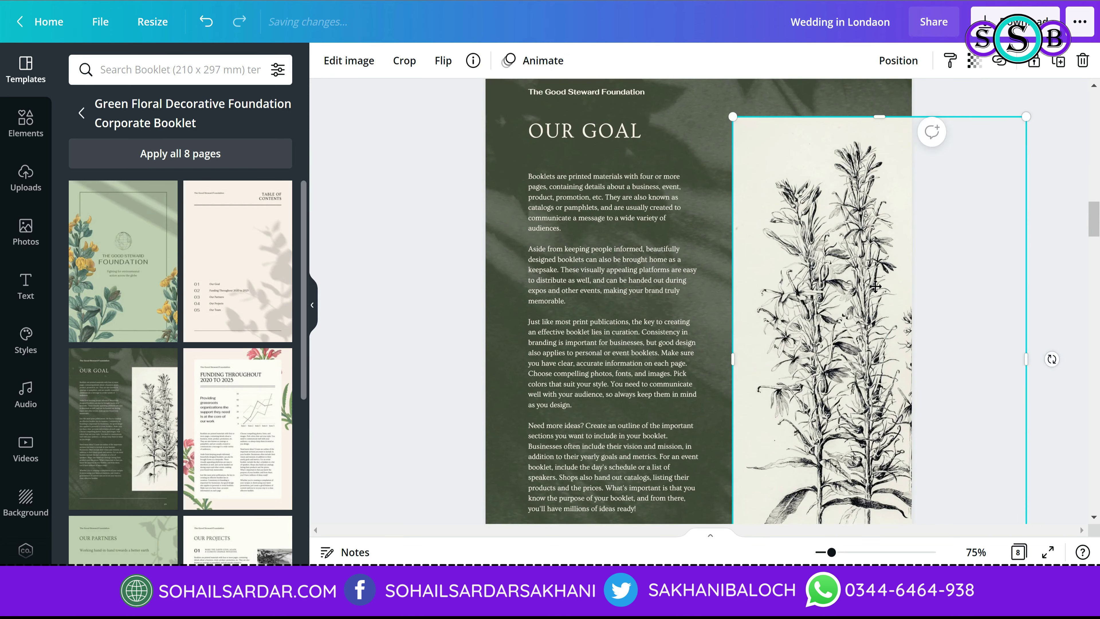
Step: Nudge the Our Goal body text slightly up and right on page 3
drag(875, 286, 724, 323)
drag(596, 282, 600, 273)
key(ctrl+a)
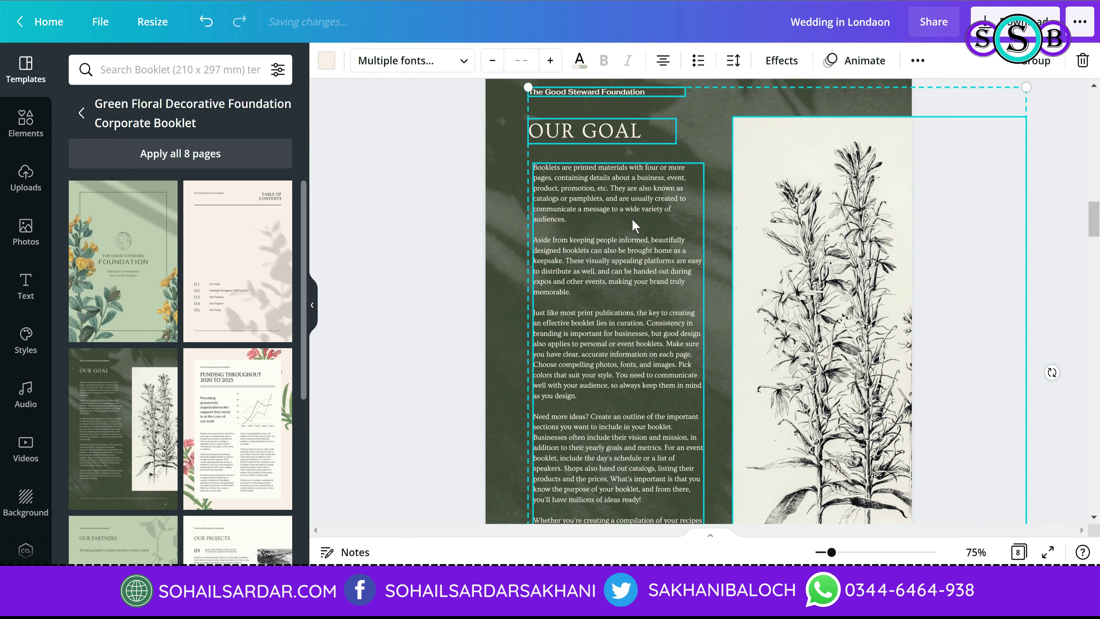
click(419, 299)
Step: Scroll through the remaining pages of the foundation booklet
scroll(626, 301, down, 10)
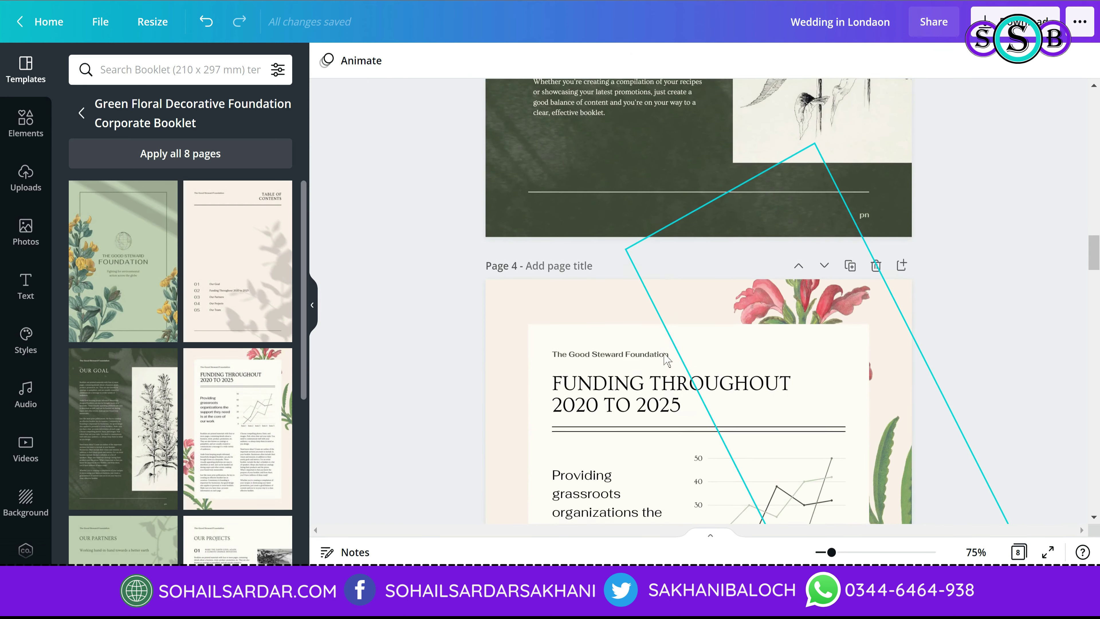
scroll(666, 357, down, 15)
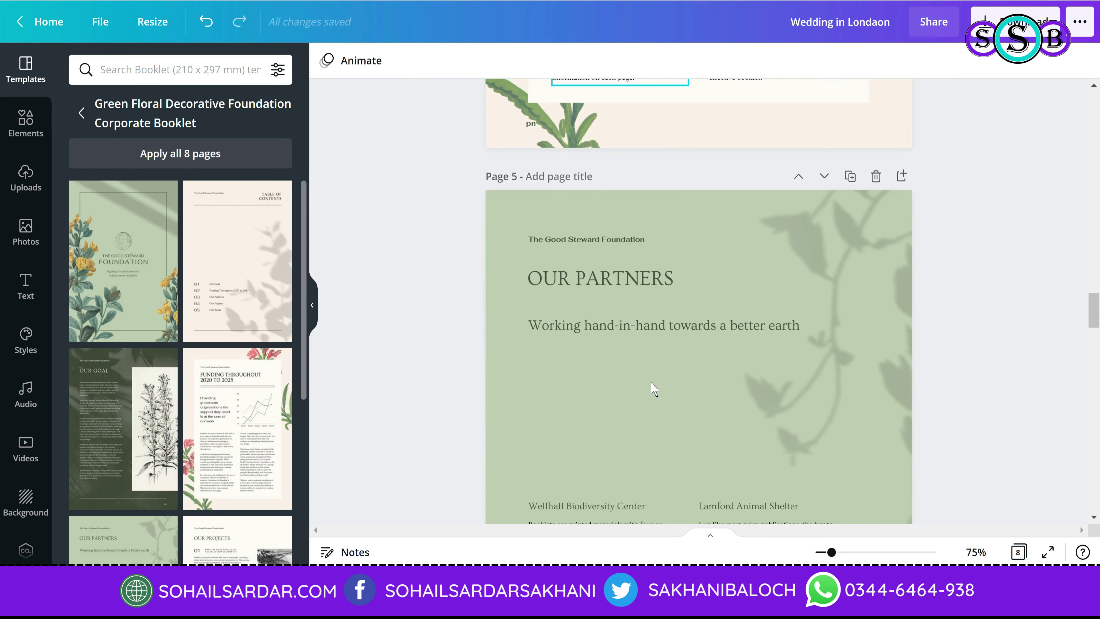
scroll(654, 389, down, 5)
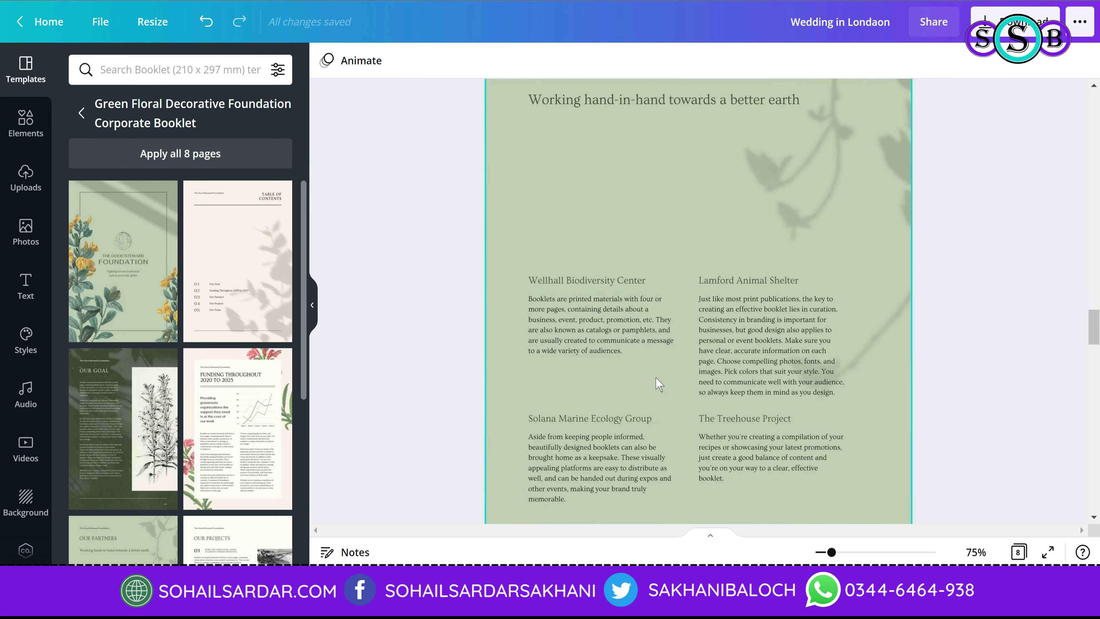
scroll(670, 378, down, 14)
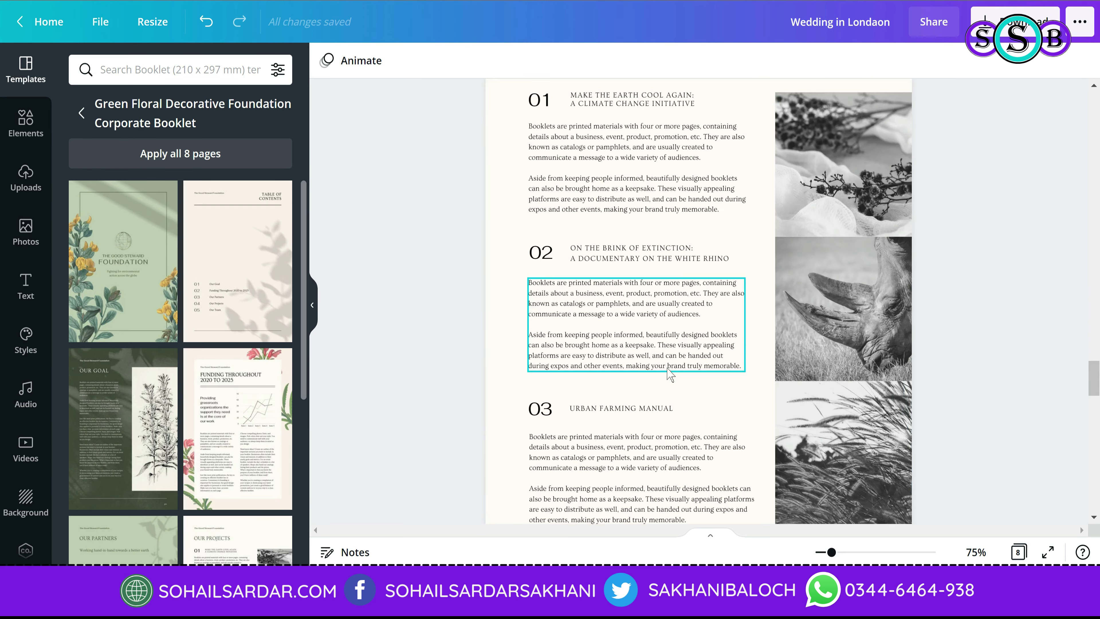
scroll(670, 373, down, 2)
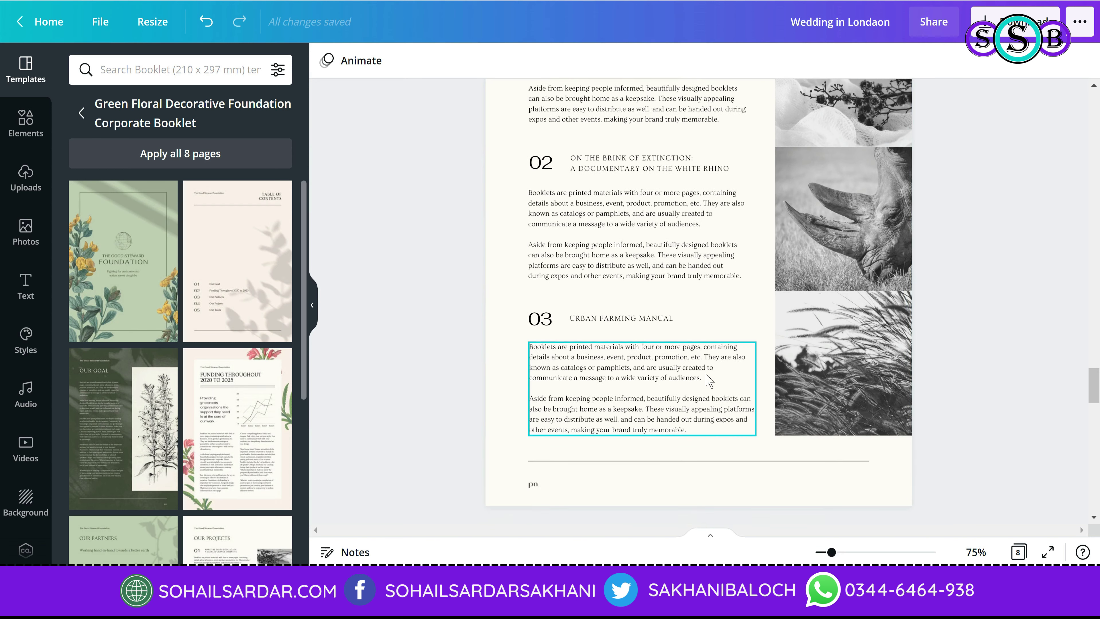
scroll(709, 379, up, 3)
scroll(709, 380, up, 4)
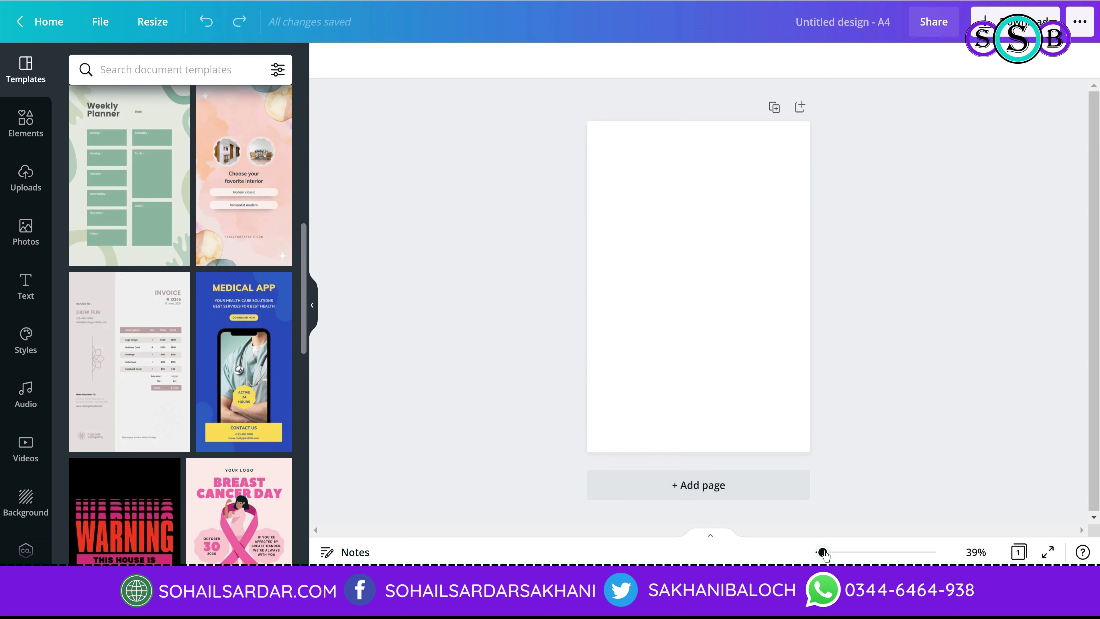
Step: Zoom in on the blank A4 page, browse document templates, then bring up the Background collection
drag(823, 552, 831, 553)
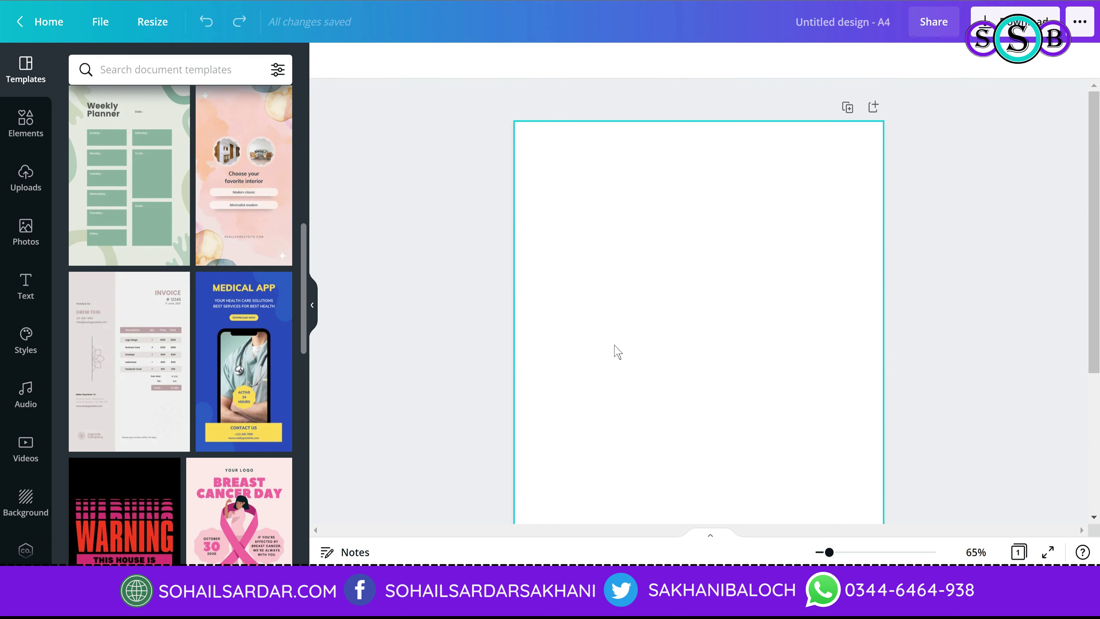
click(143, 77)
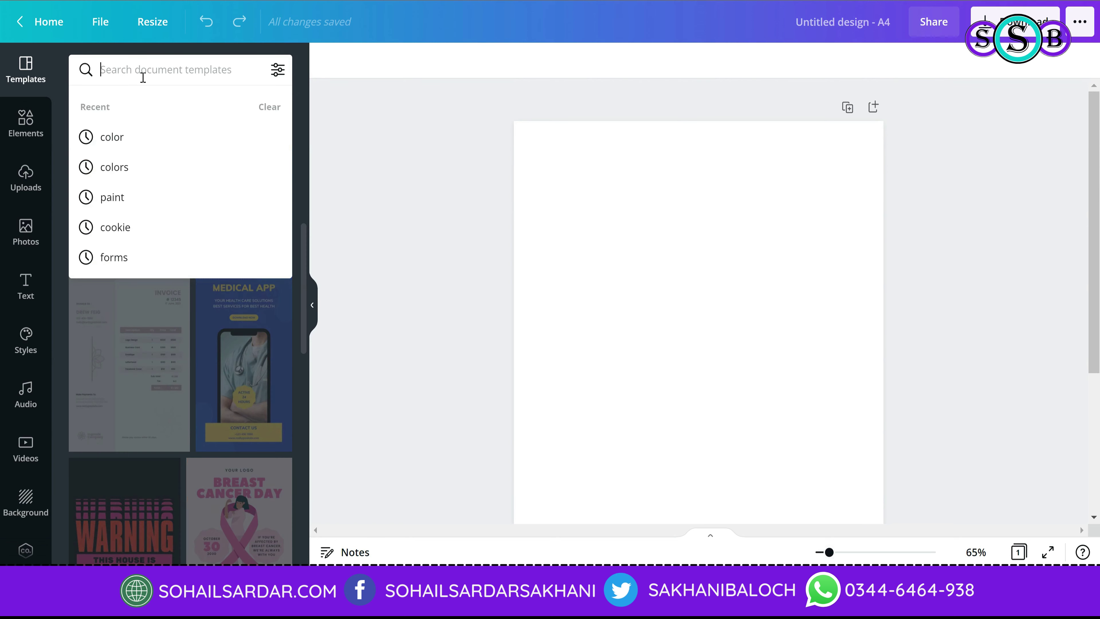
click(217, 393)
scroll(210, 392, down, 8)
scroll(207, 389, down, 8)
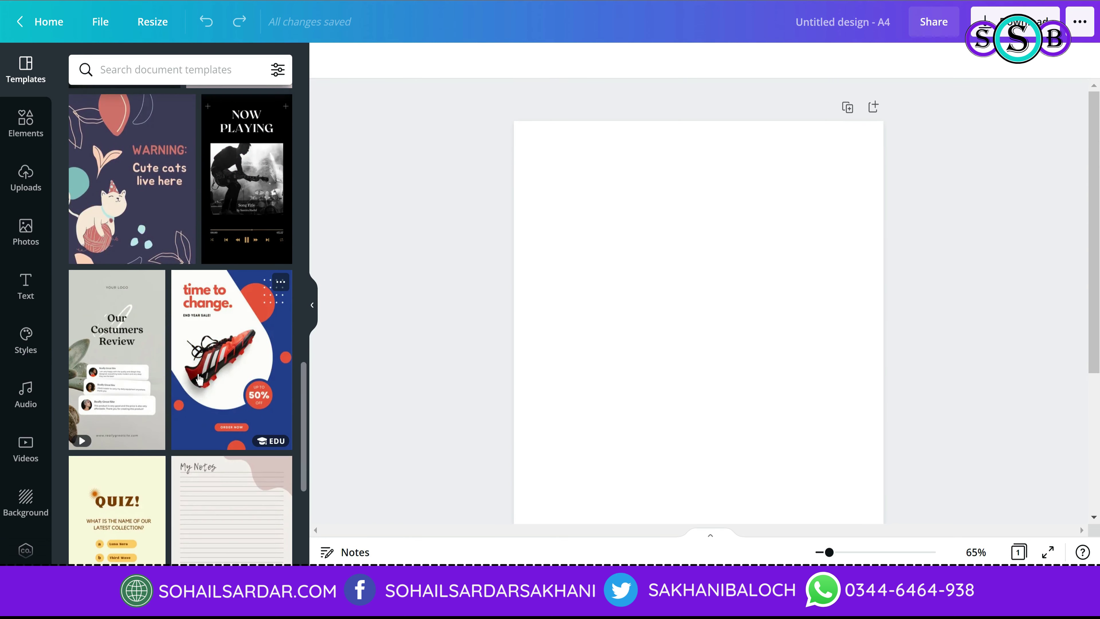
scroll(179, 414, down, 5)
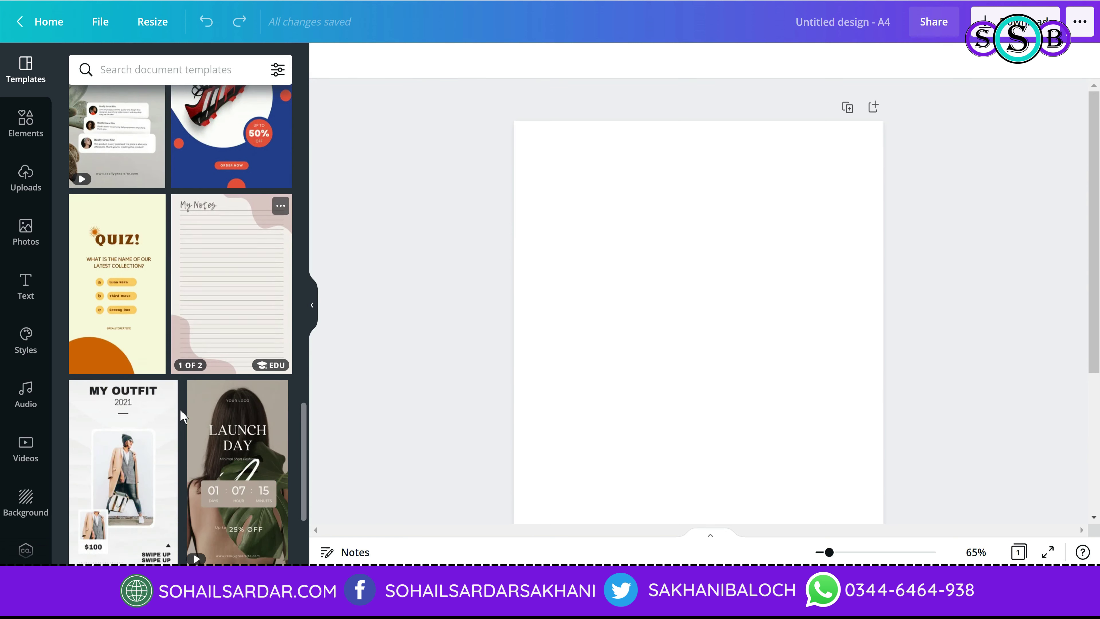
scroll(132, 440, down, 7)
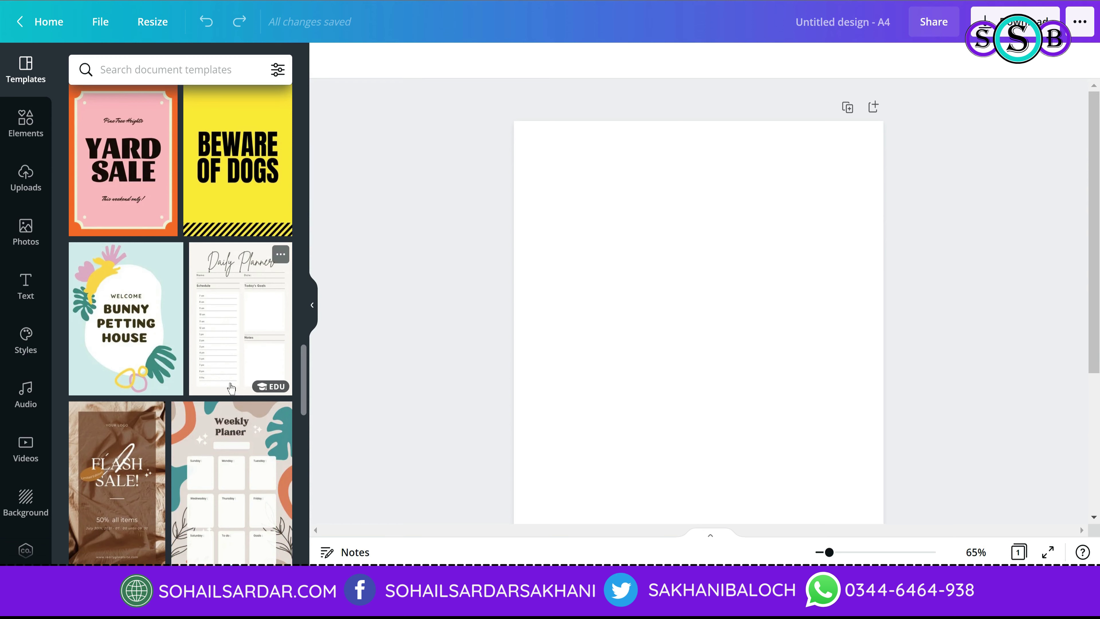
click(34, 513)
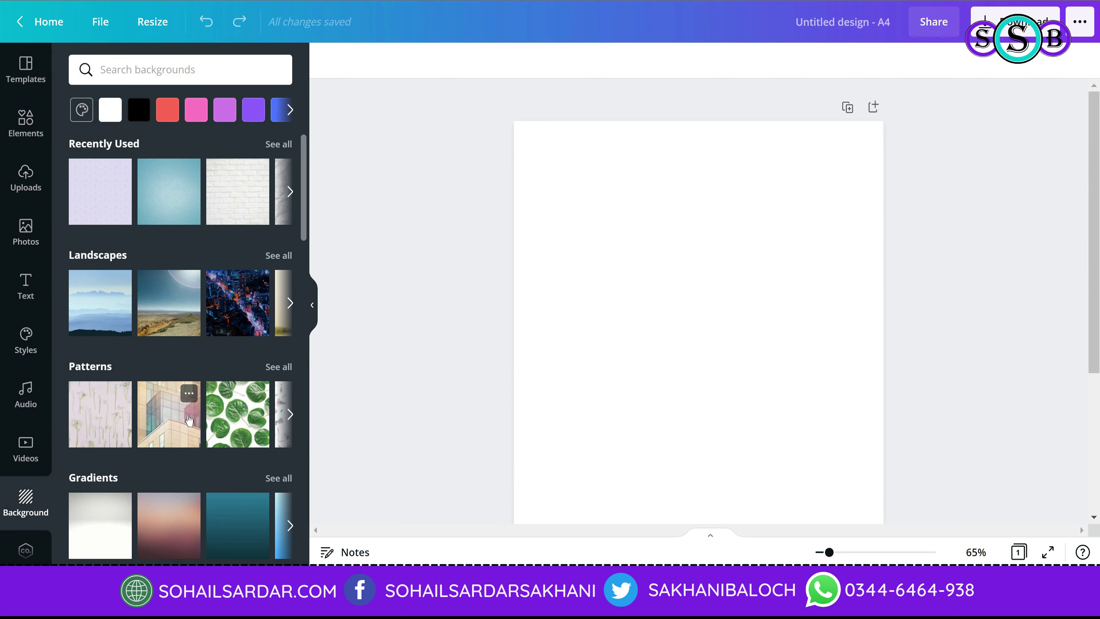
Step: Give the A4 page the misty blue mountain landscape background, after trying a glass building pattern
click(189, 420)
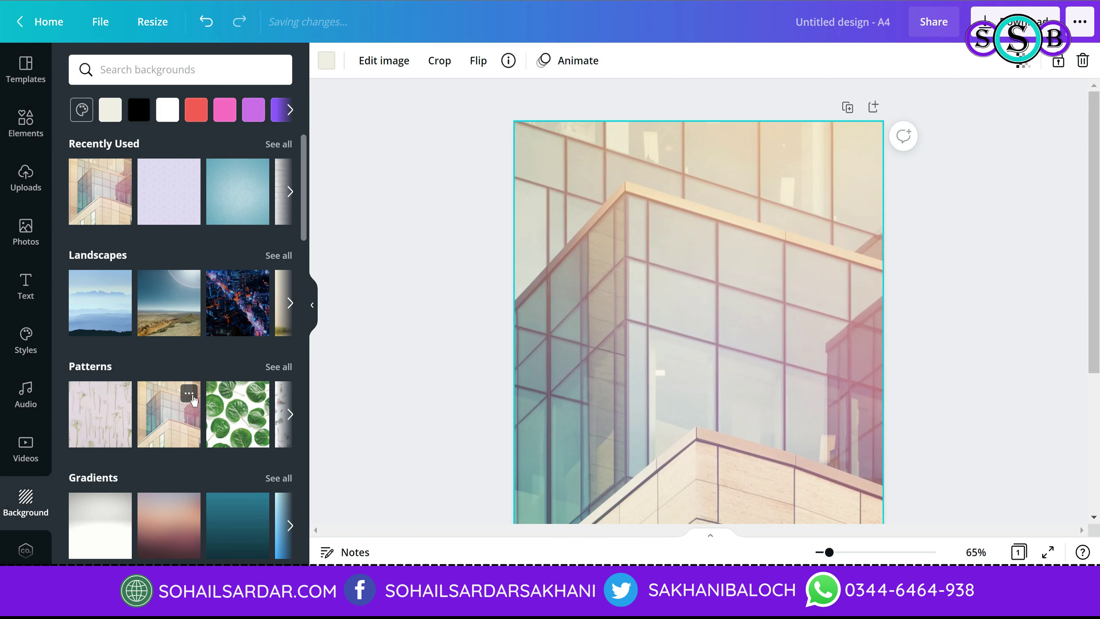
scroll(662, 378, down, 5)
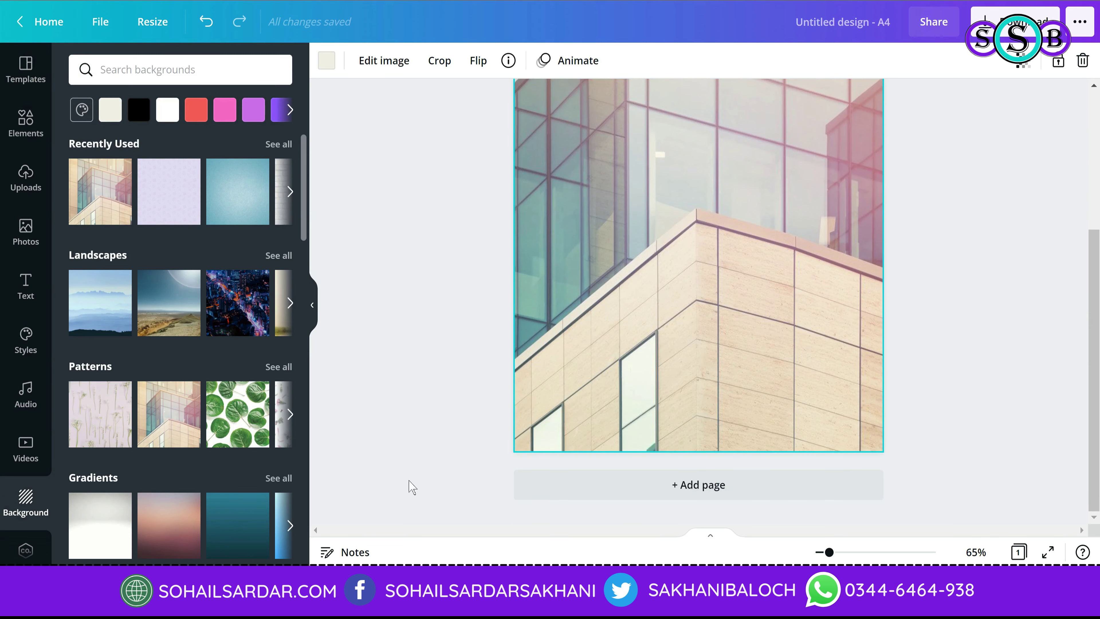
click(94, 297)
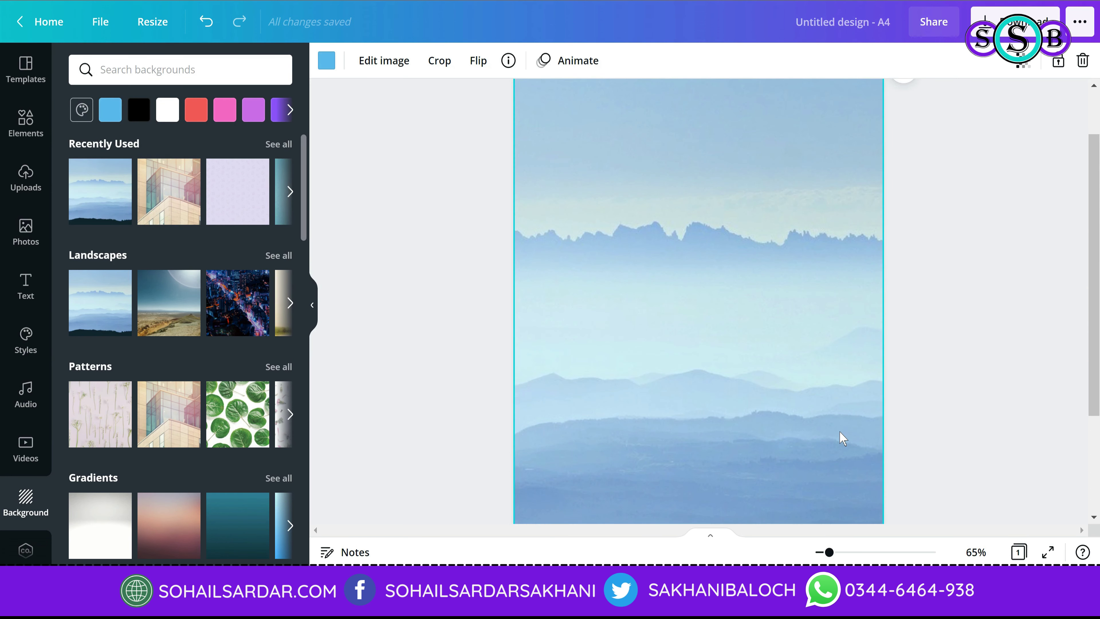
scroll(489, 425, up, 2)
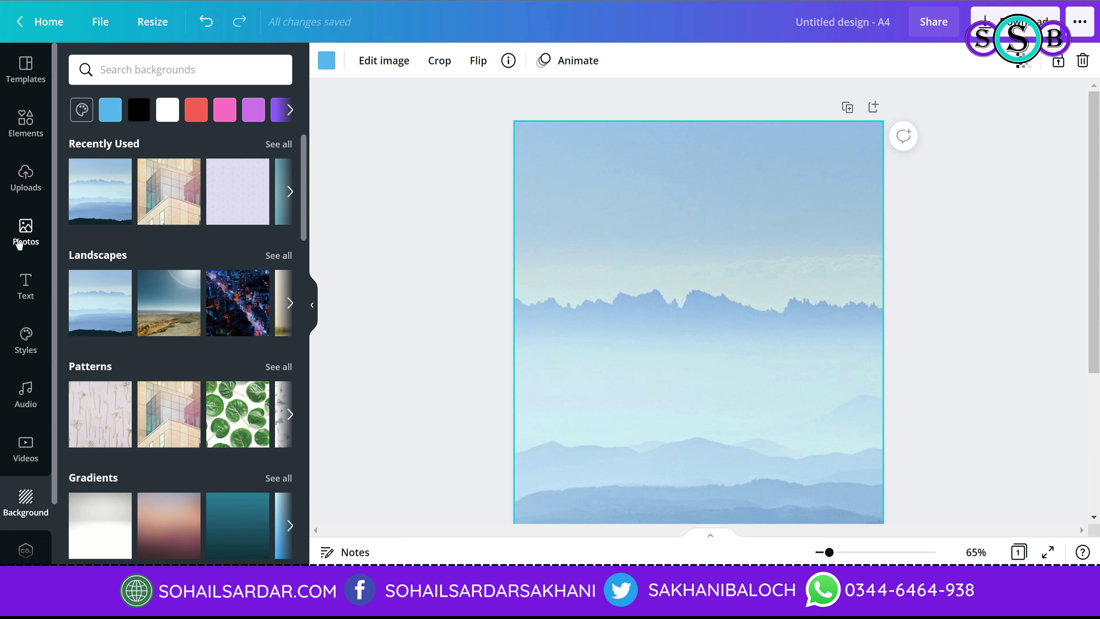
click(19, 228)
click(26, 285)
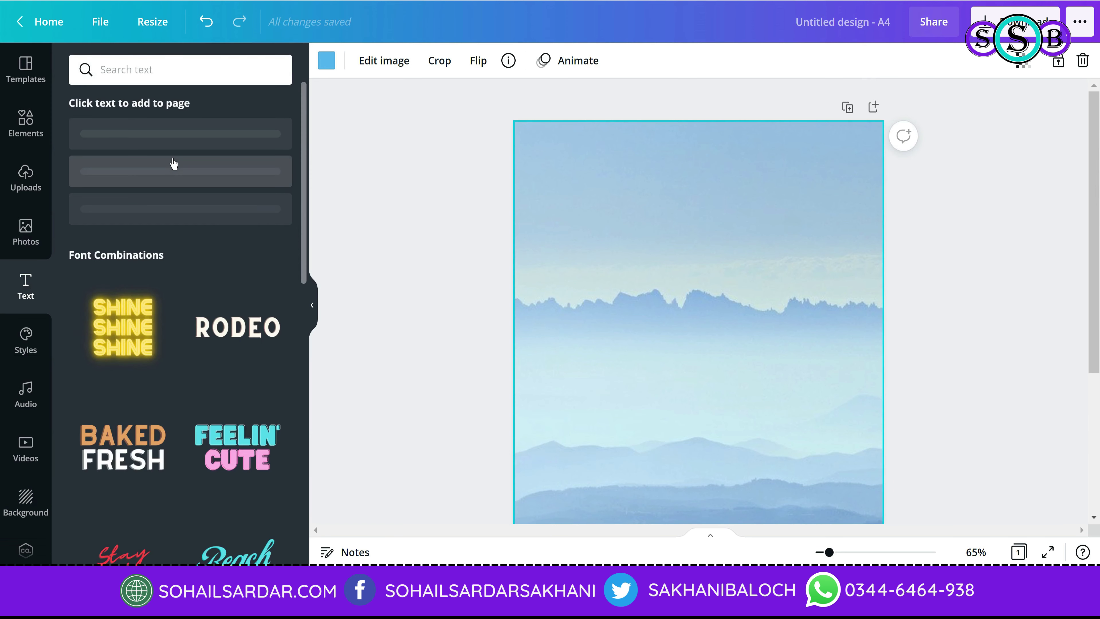
Step: Add a heading near the top of the cover and type the title '7 SHADES OF LOVE'
click(219, 153)
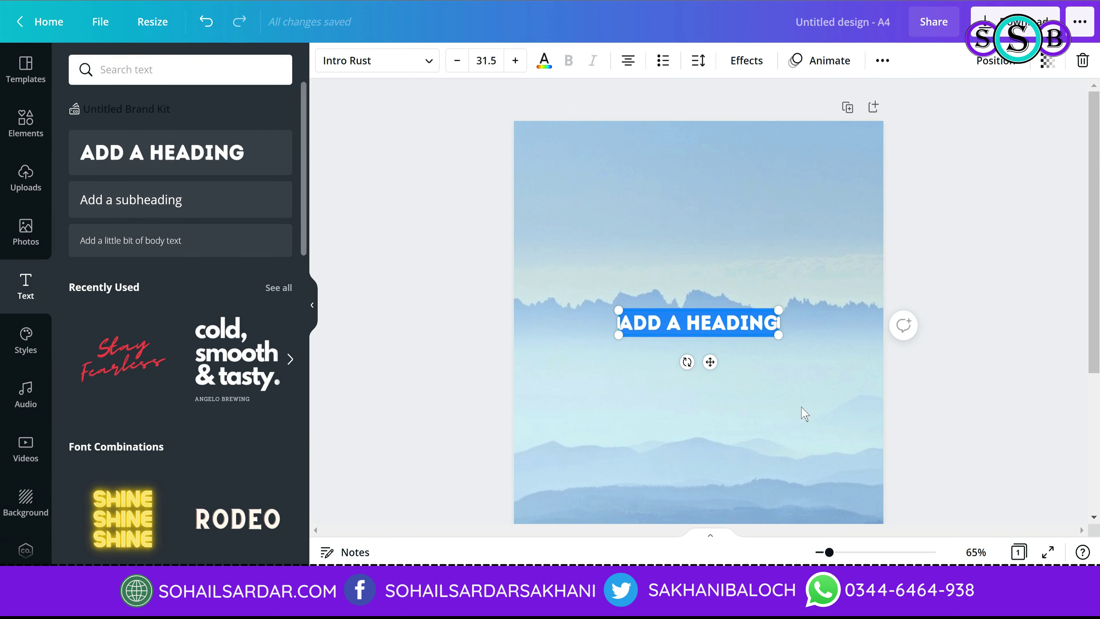
drag(725, 308, 731, 191)
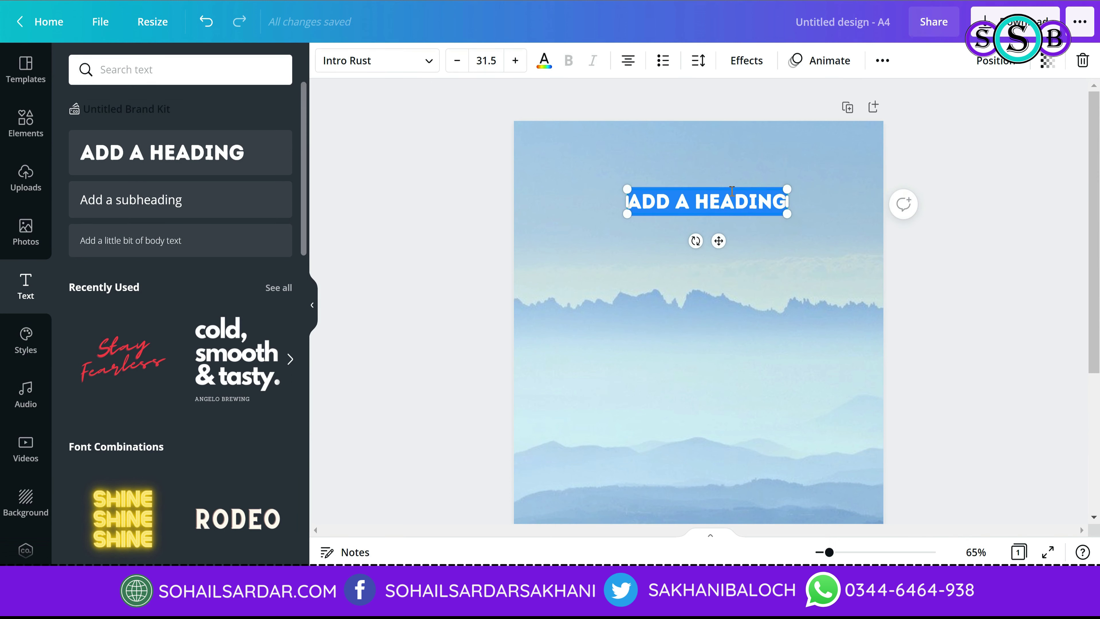
text(7 SHA)
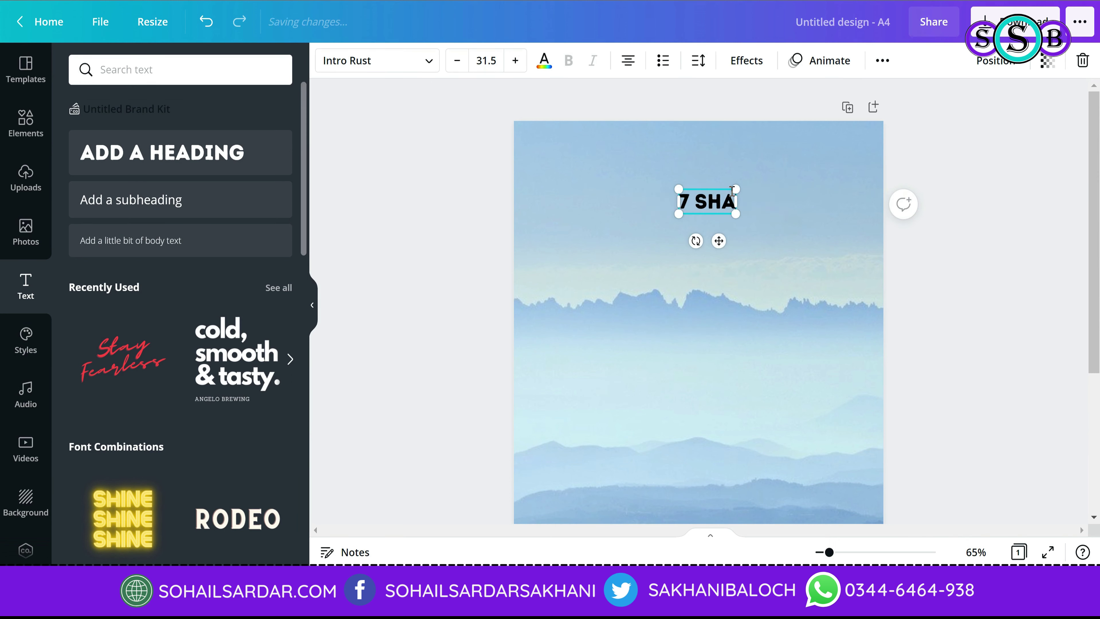
text(DES OD L)
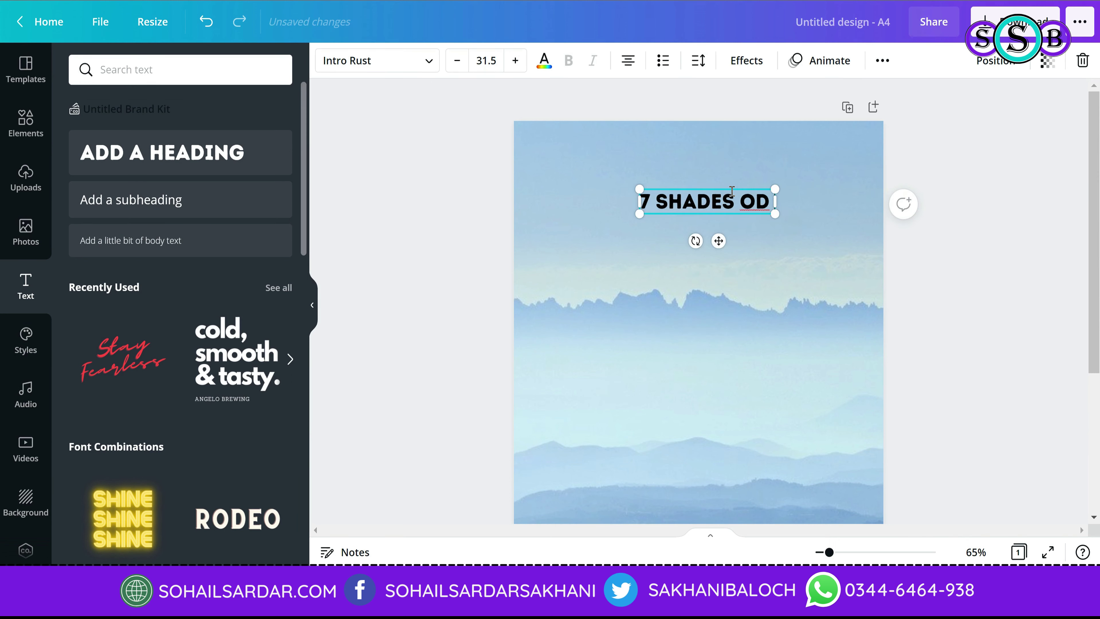
key(BackSpace)
key(BackSpace)
key(BackSpace)
text(F LOBVE)
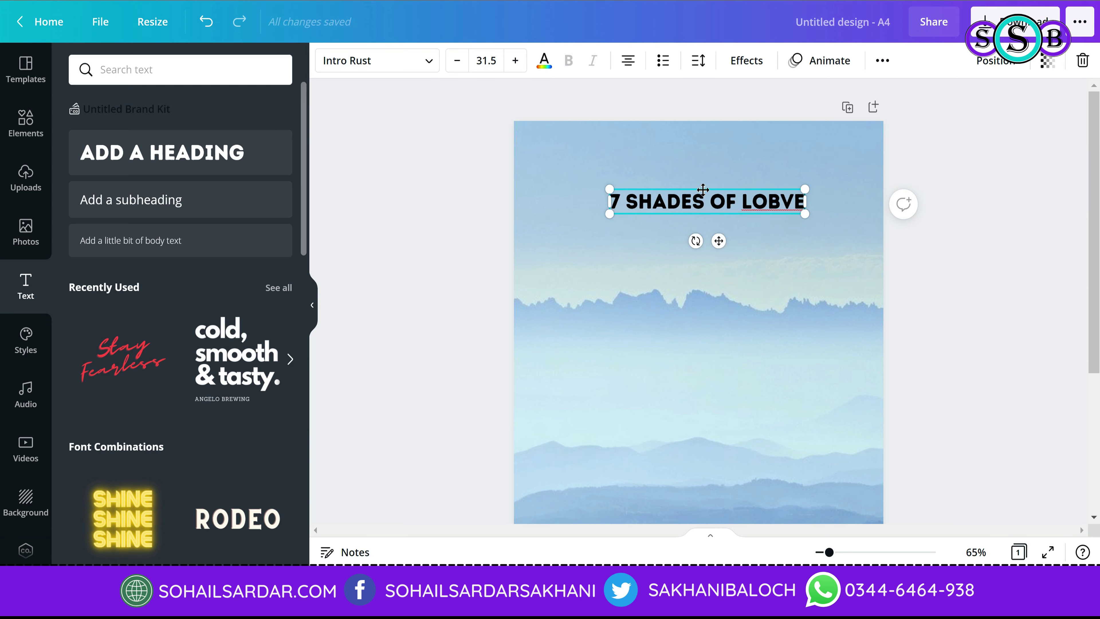
Step: Enlarge and centre the title, correct 'LOBVE' to 'LOVE', and add the Stay Fearless text
drag(702, 190, 666, 174)
drag(769, 202, 873, 267)
drag(834, 194, 791, 199)
key(BackSpace)
key(Escape)
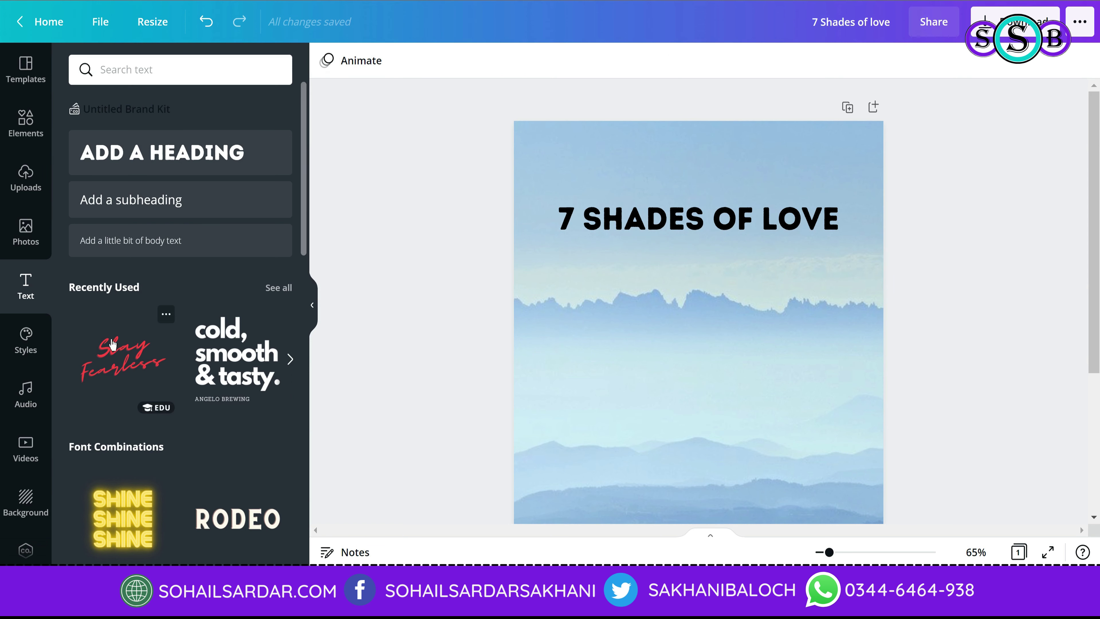
click(132, 368)
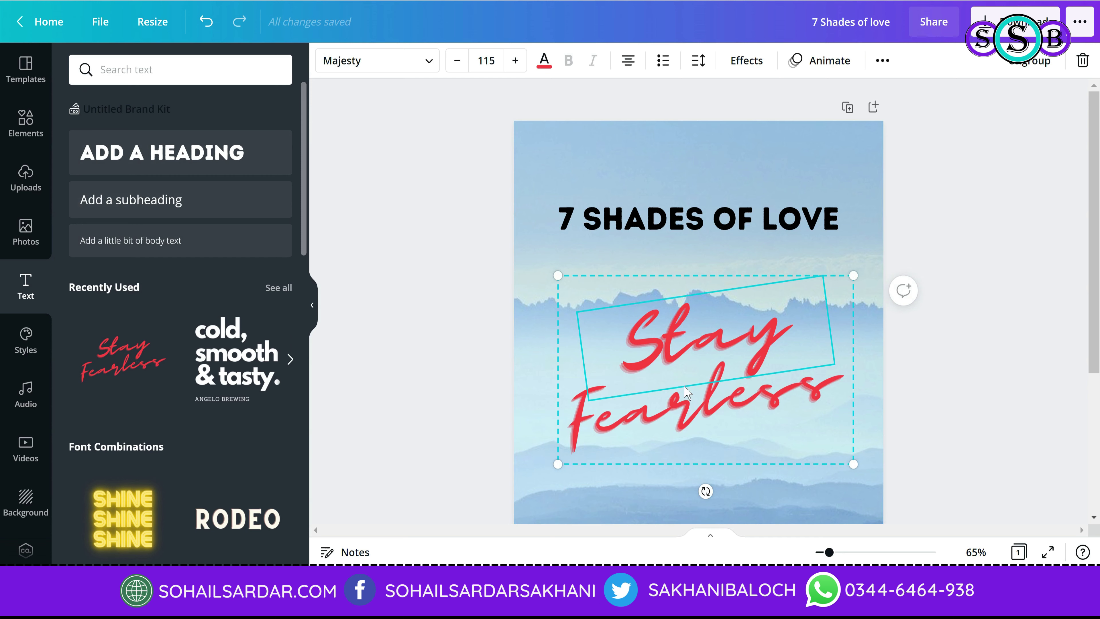
Step: Ungroup the 'Stay Fearless' combination, delete 'Stay', and retype 'Fearless' as the author's name
click(1016, 61)
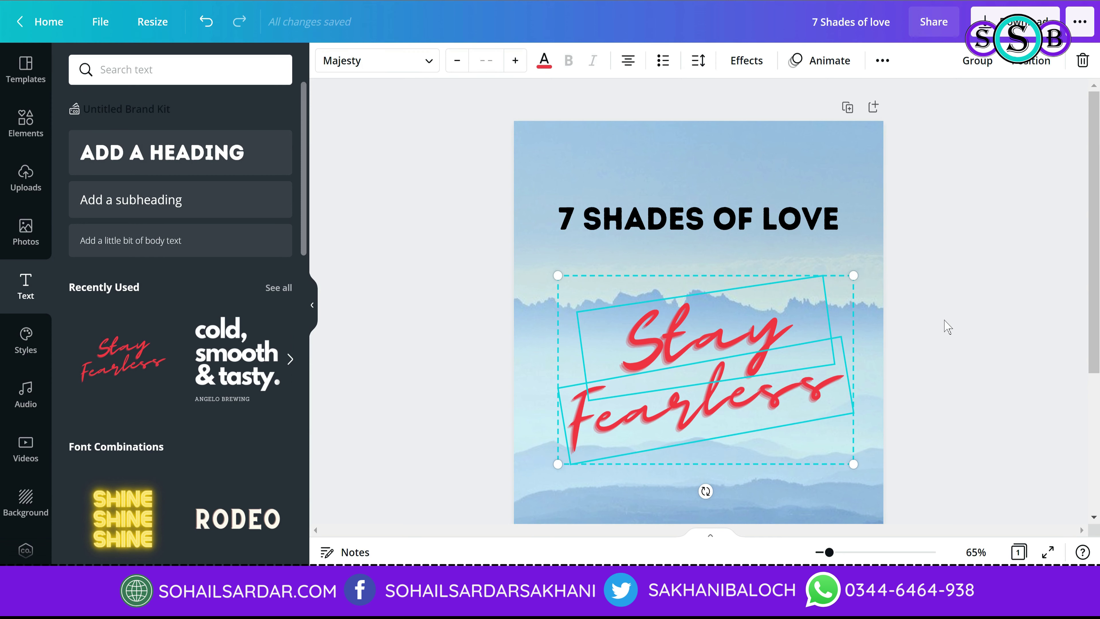
click(943, 322)
click(725, 342)
key(Delete)
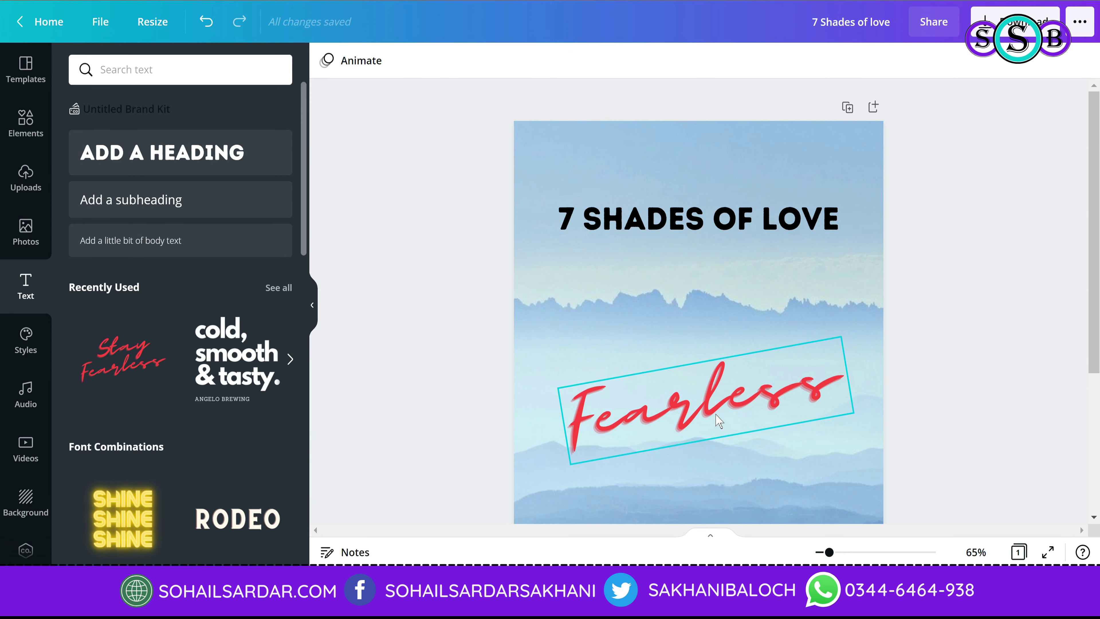
click(720, 415)
double_click(721, 414)
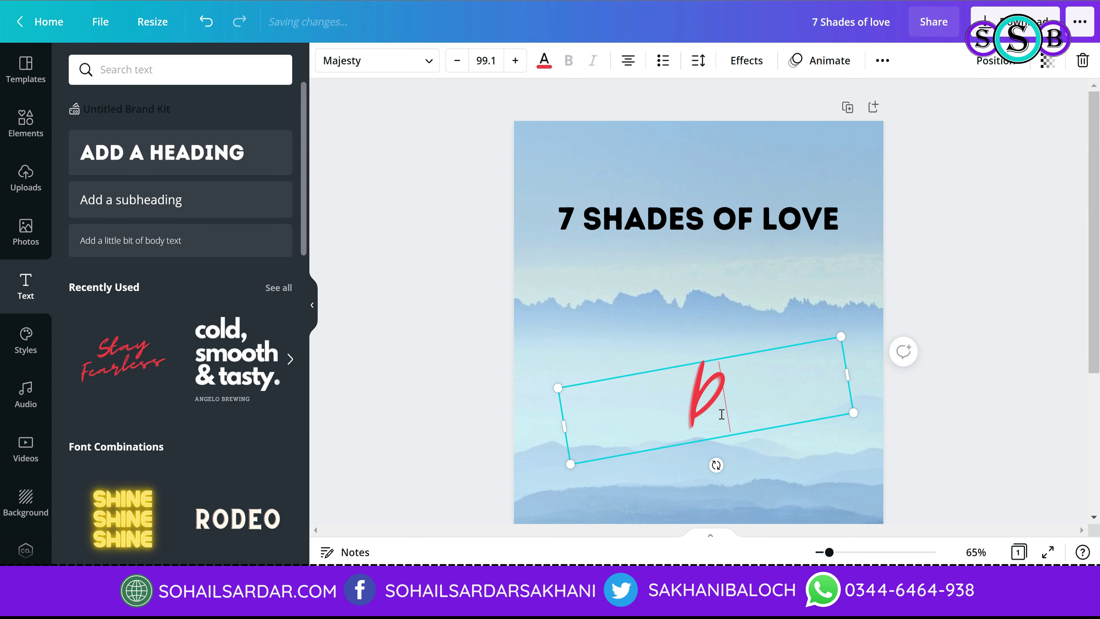
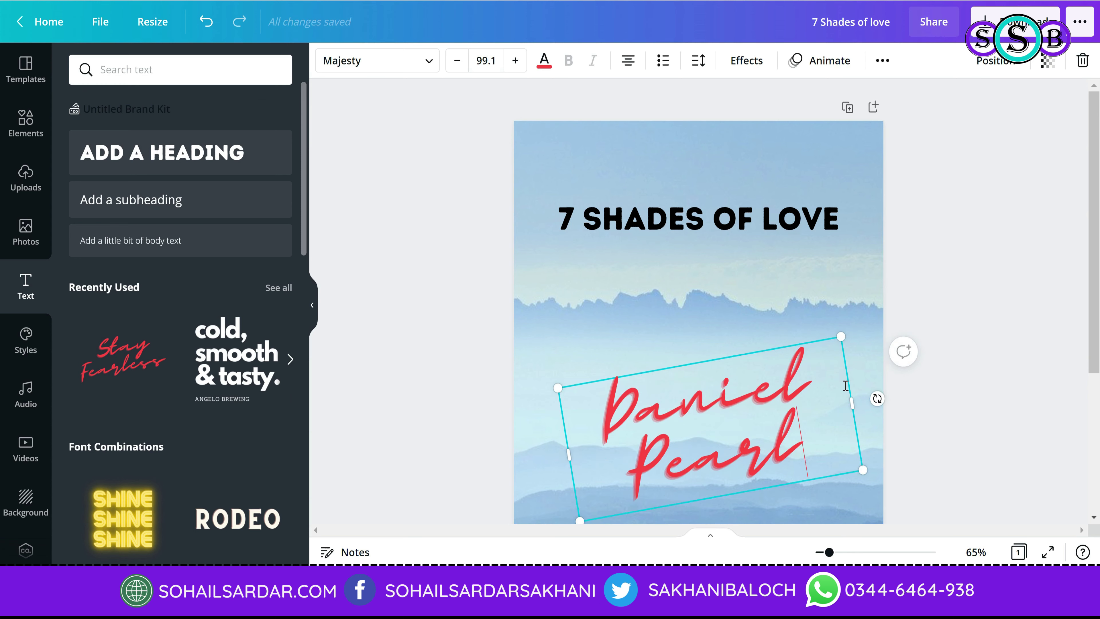
Step: Widen the red author name to one line and shrink it beneath the title's right end
drag(851, 405, 826, 239)
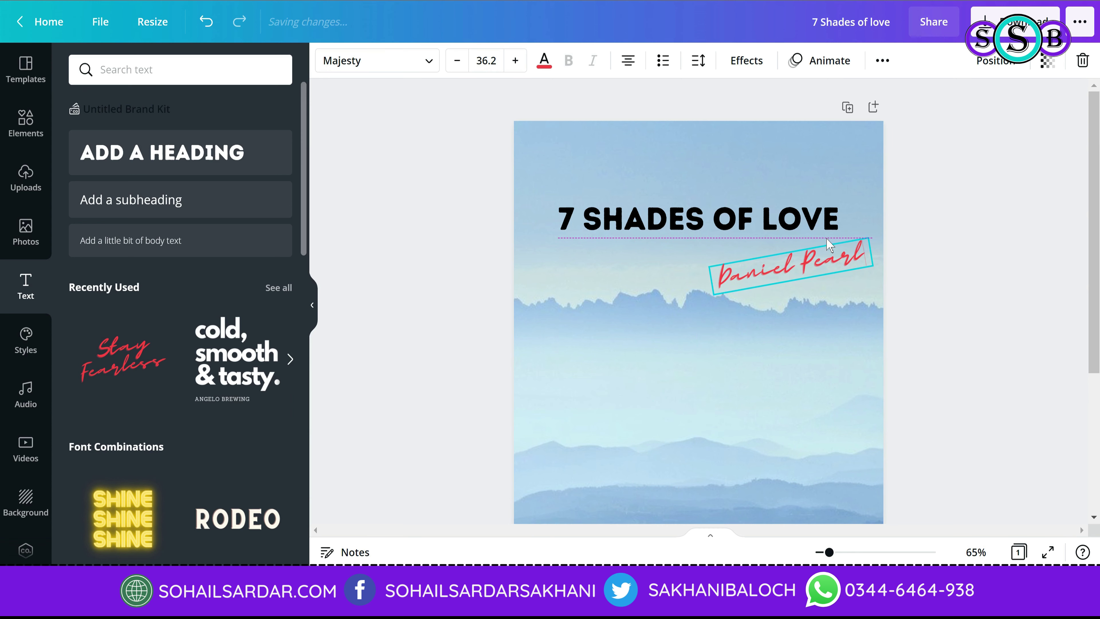
drag(713, 296, 805, 254)
click(981, 377)
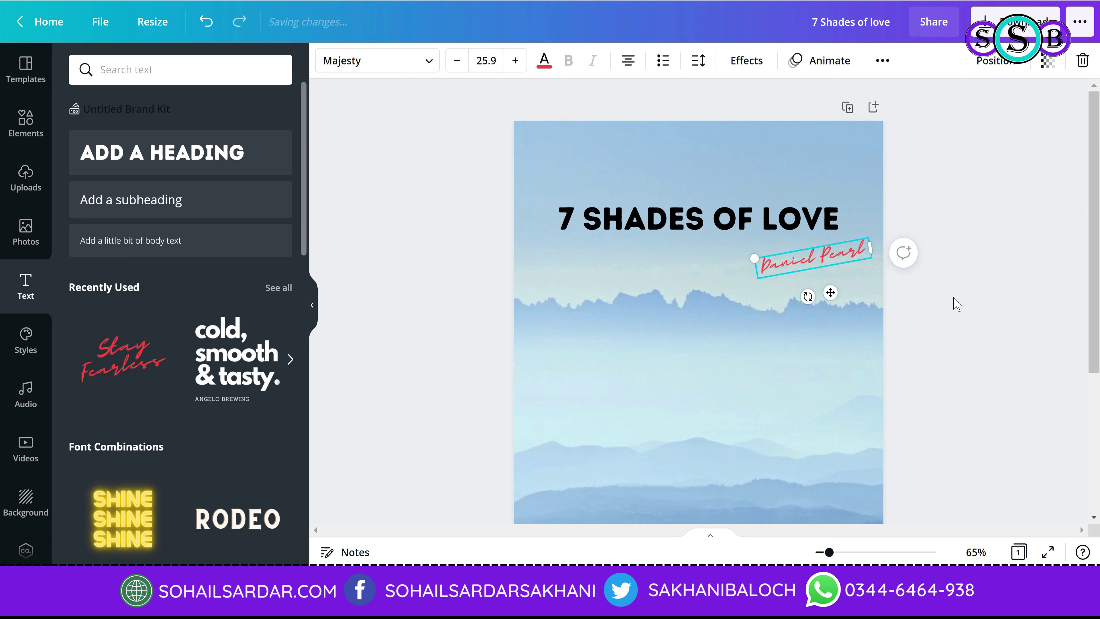
click(921, 393)
scroll(921, 393, down, 5)
scroll(143, 223, down, 2)
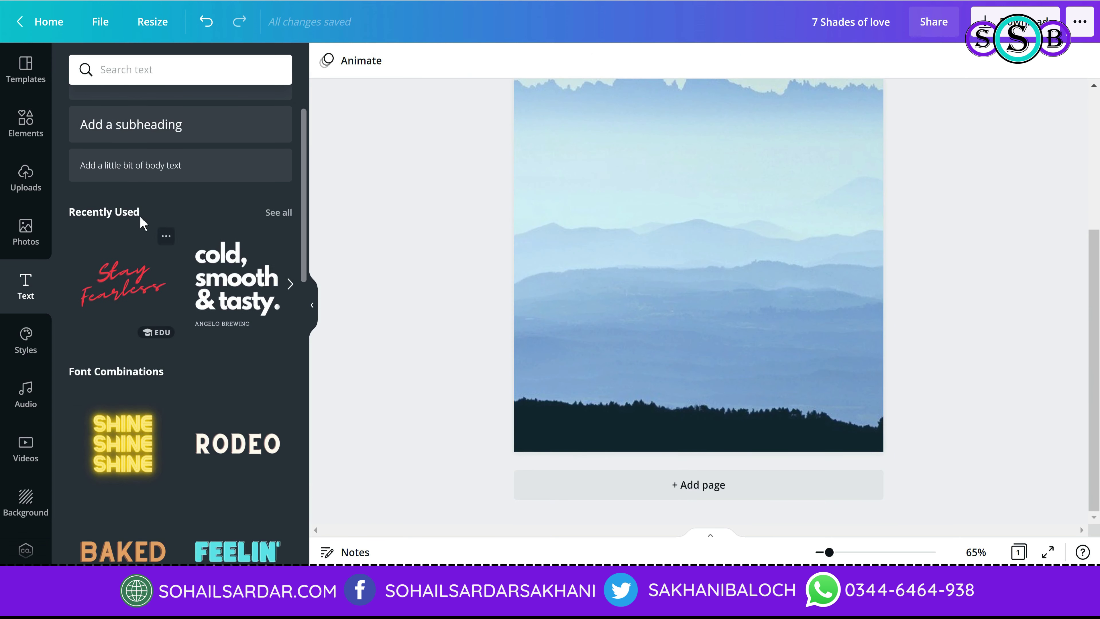
Step: Add a 'COD Publication' subheading near the cover bottom, keeping it black after trying white and red
click(166, 142)
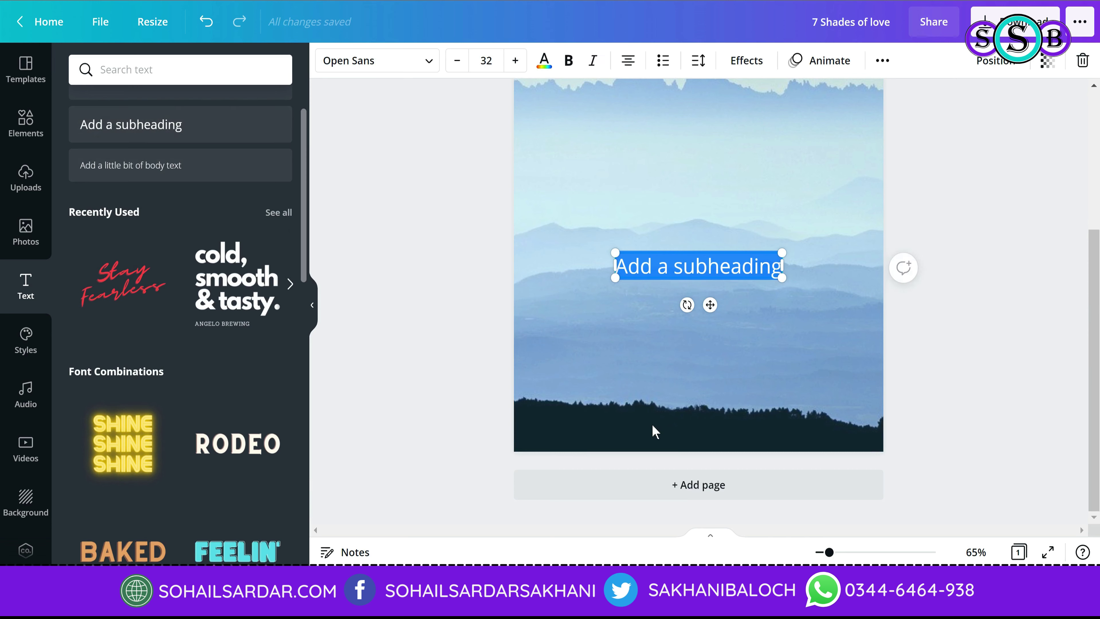
text(COD)
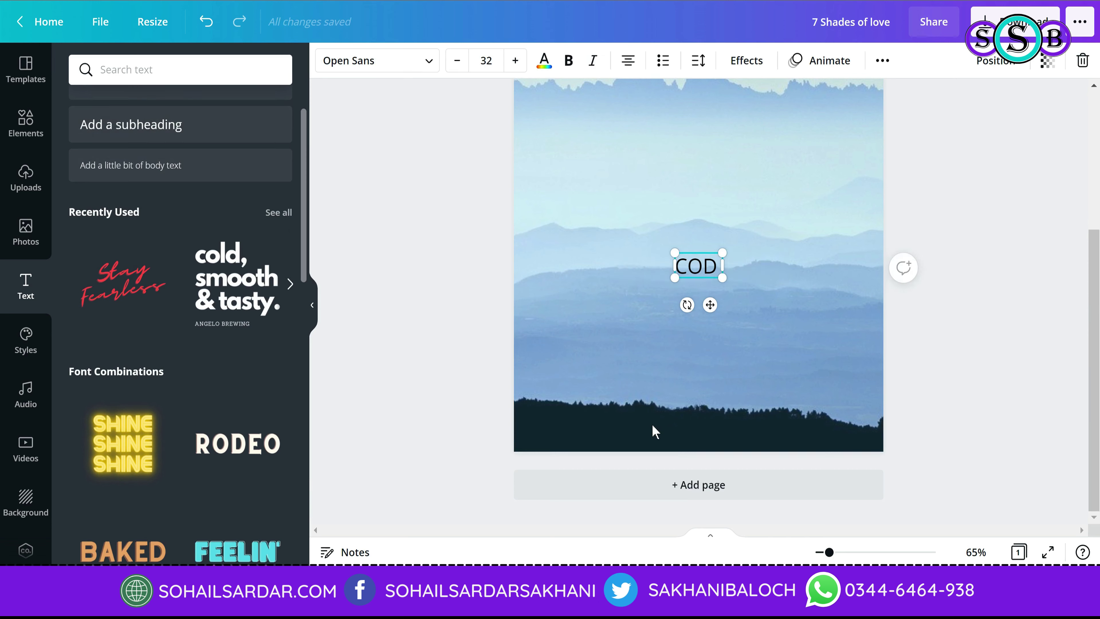
text( Publicatio)
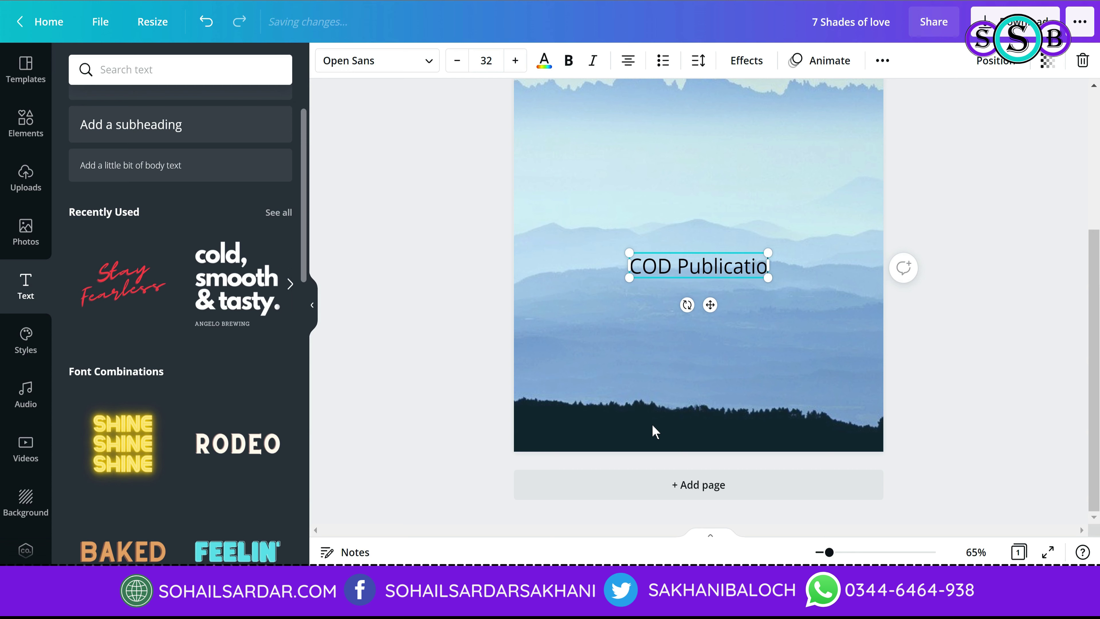
text(n)
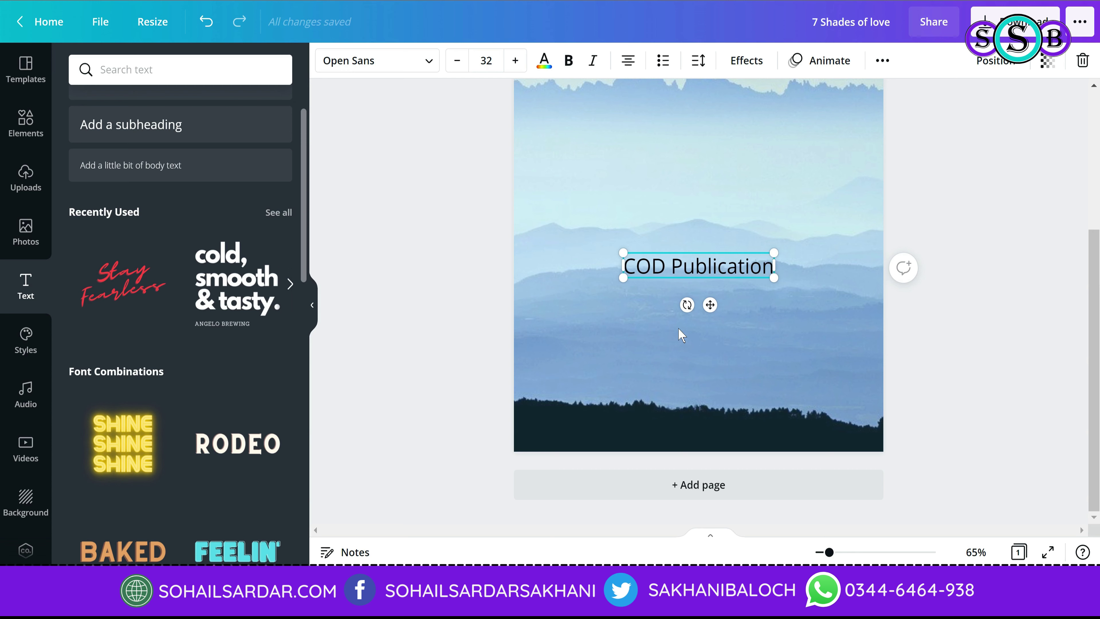
drag(704, 267, 704, 353)
click(544, 60)
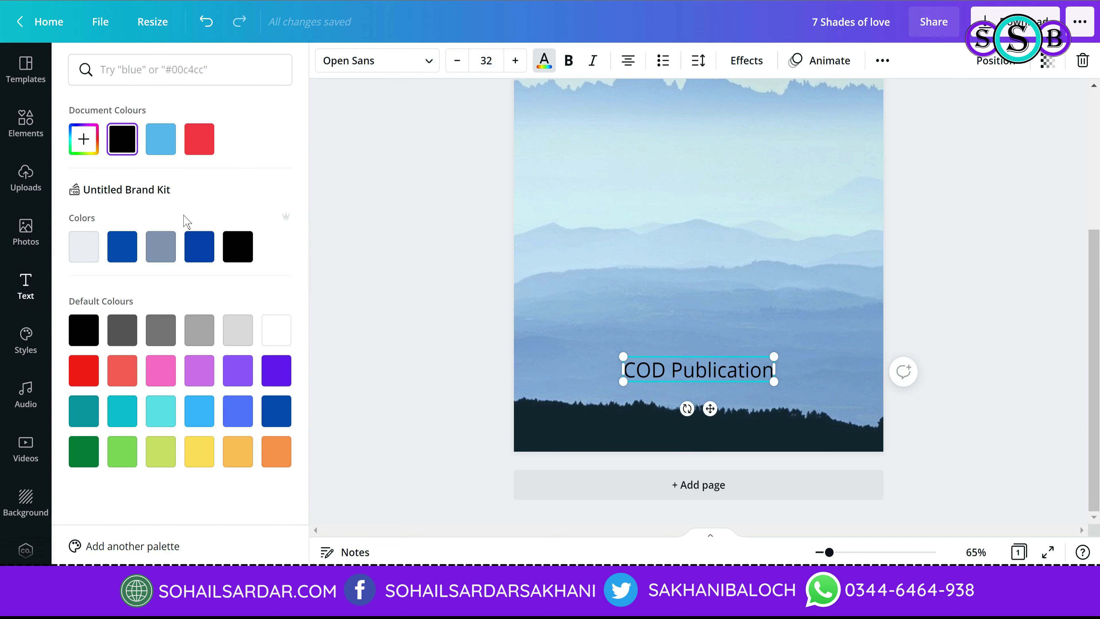
click(272, 333)
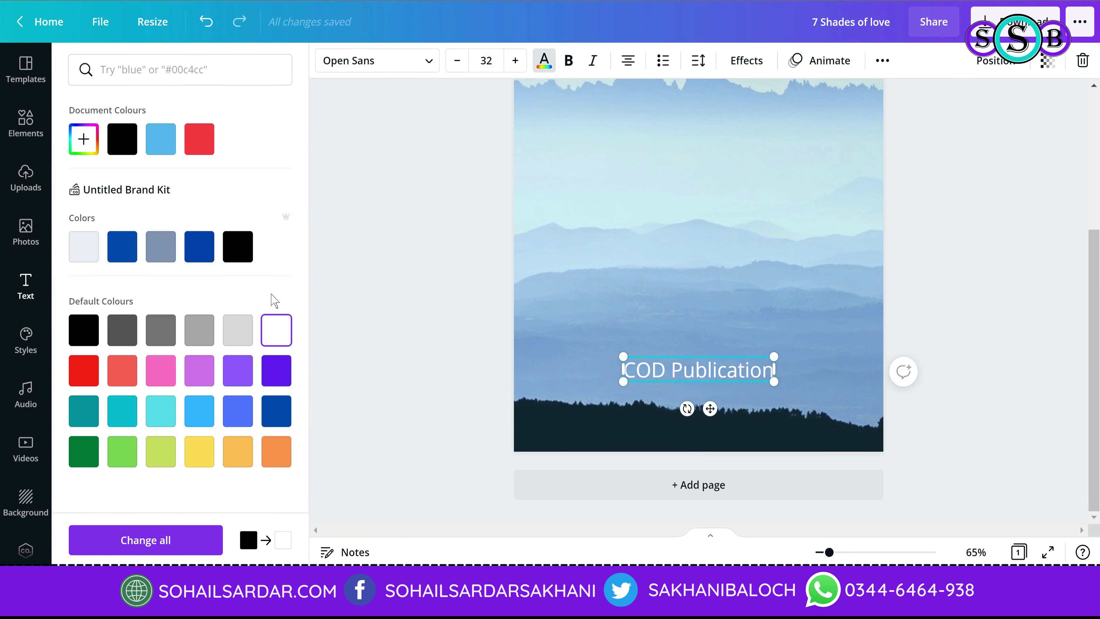
click(203, 147)
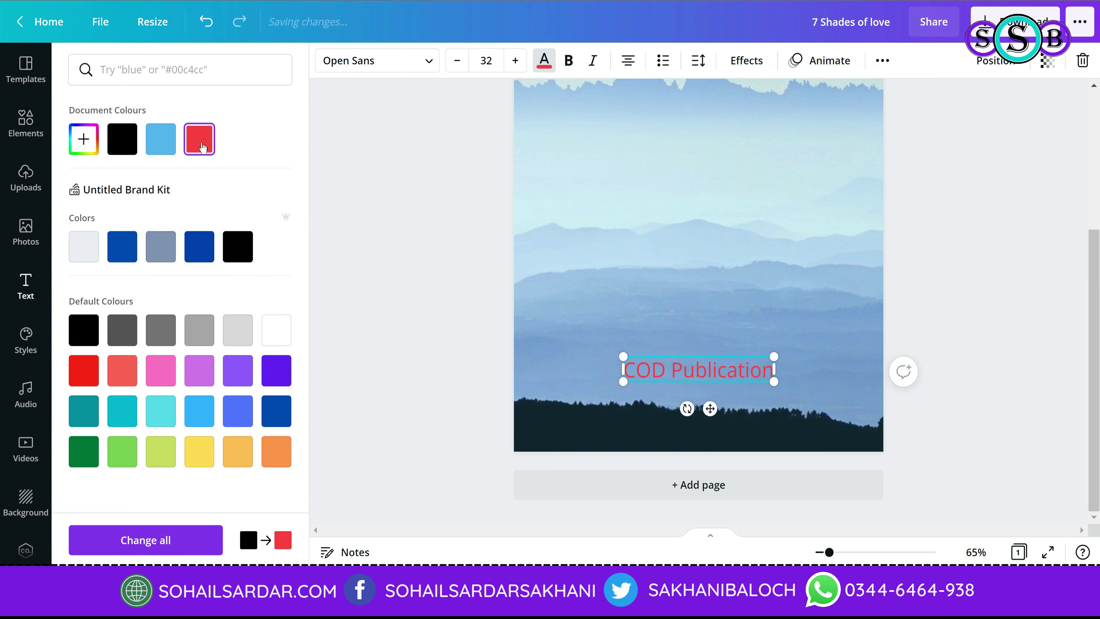
click(126, 150)
Step: Keep Open Sans after trying Intro Rust, set the publisher line to uppercase, and shrink it
click(427, 62)
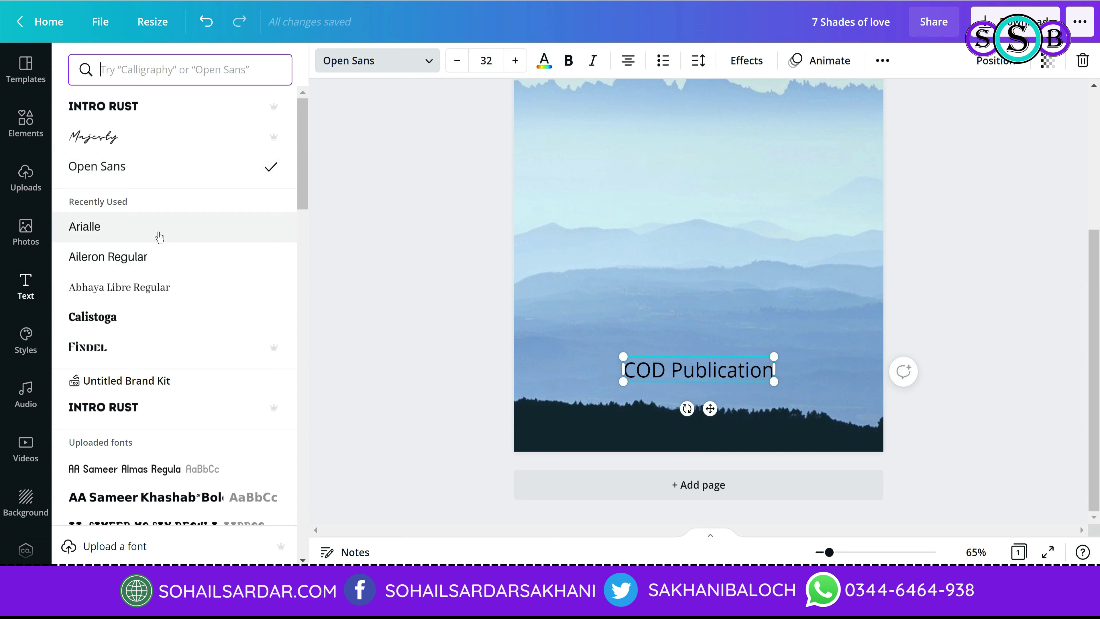
click(159, 404)
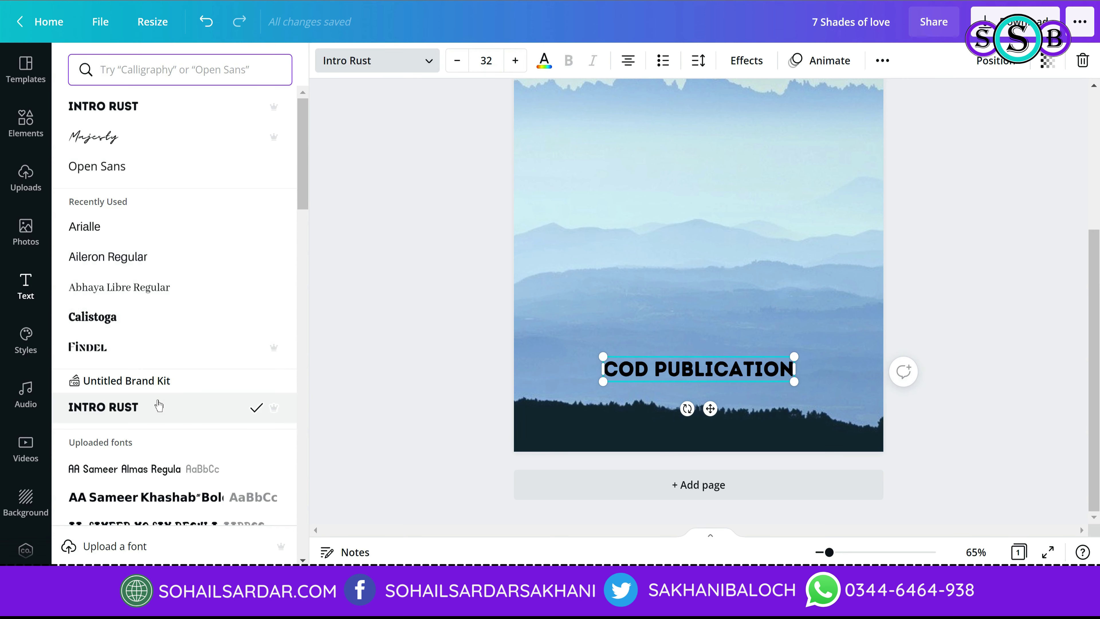
click(123, 176)
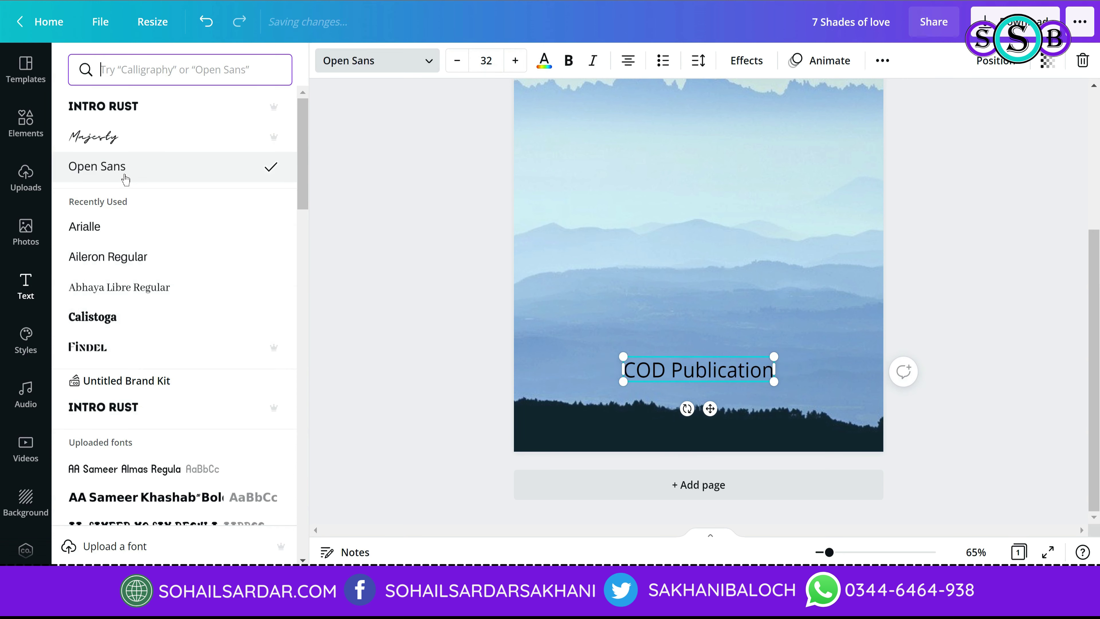
click(883, 60)
click(758, 98)
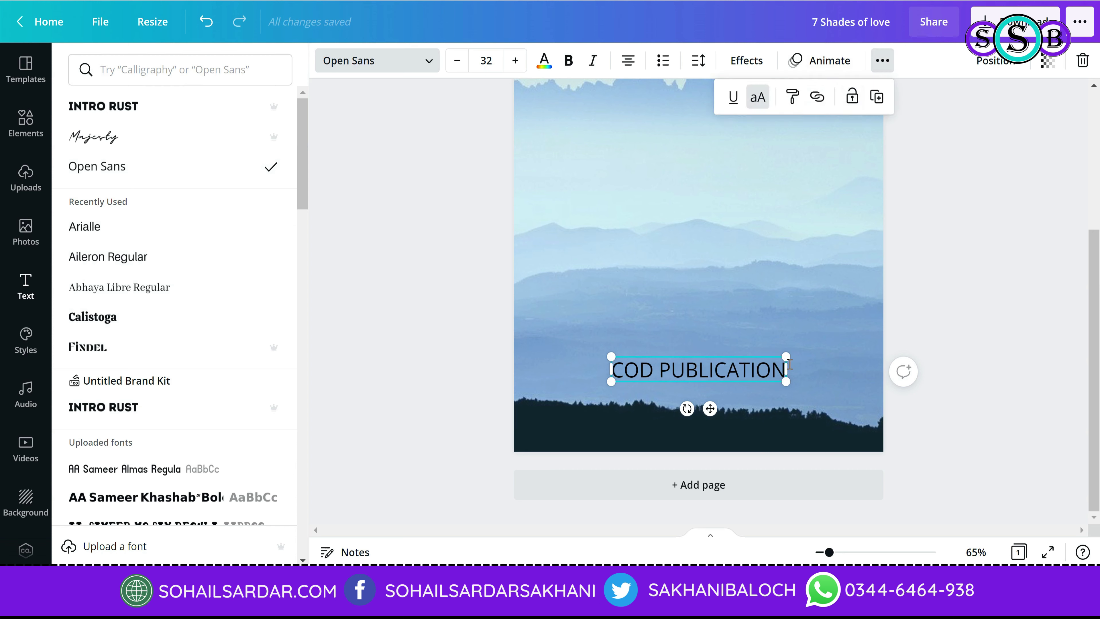
drag(786, 357, 734, 359)
scroll(898, 346, up, 5)
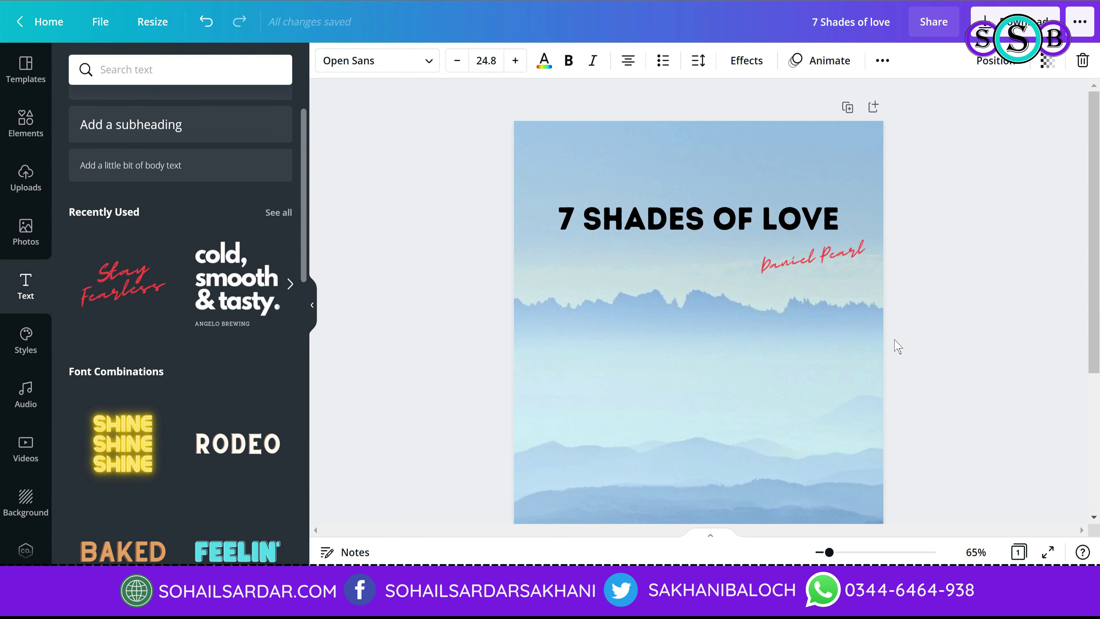
Step: Add a second page, then undo it to return to the single cover
click(956, 329)
scroll(703, 359, down, 2)
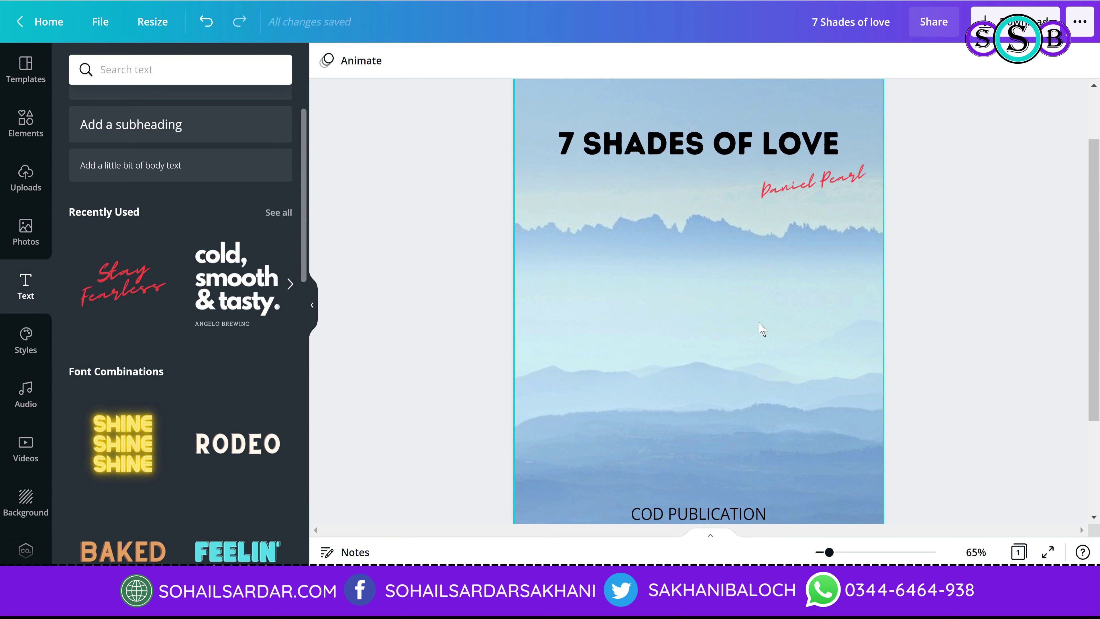
scroll(759, 356, down, 3)
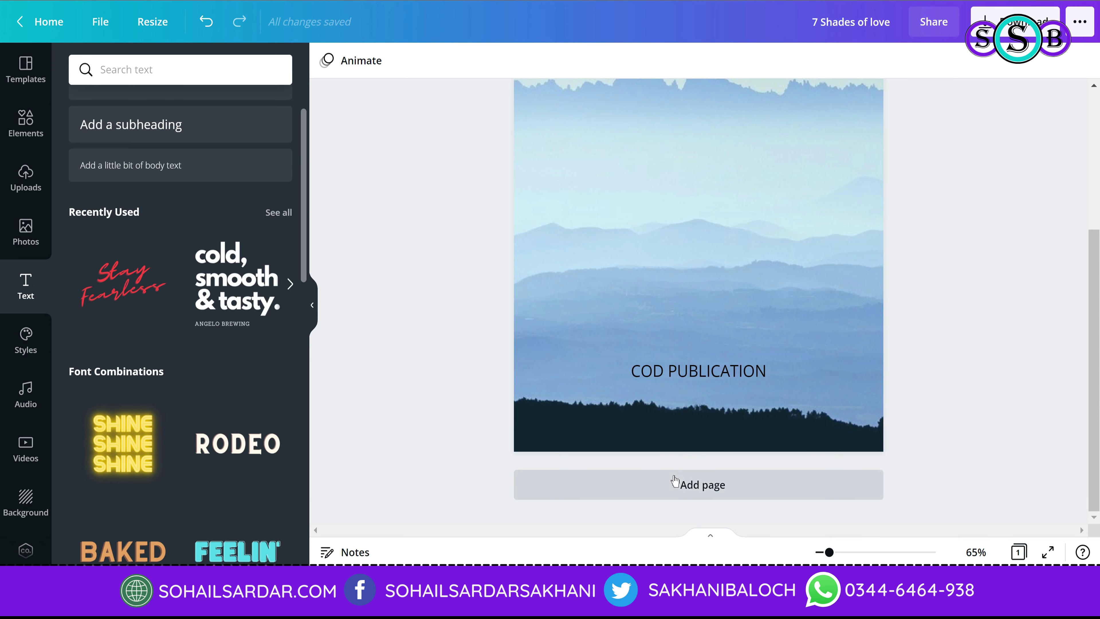
click(674, 491)
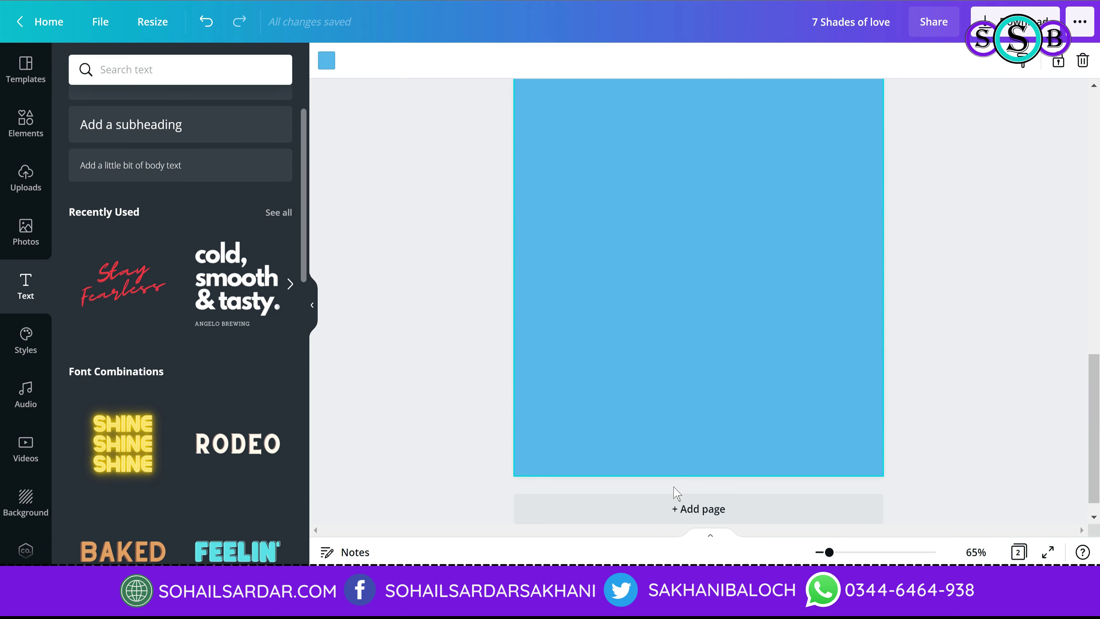
scroll(680, 472, up, 3)
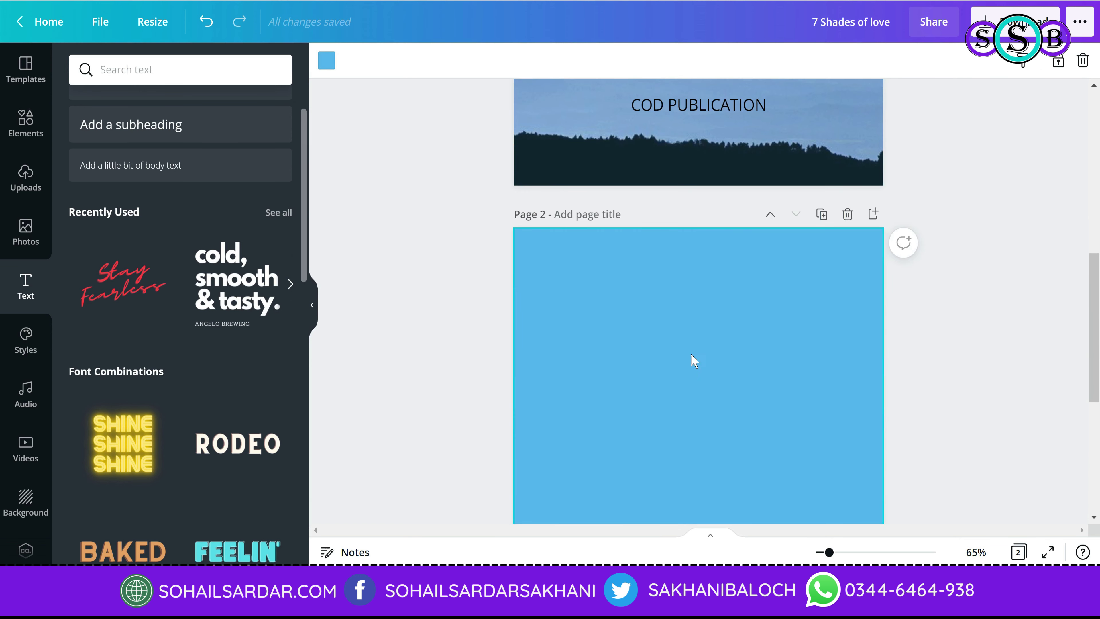
key(ctrl+z)
scroll(793, 390, up, 7)
key(ctrl+z)
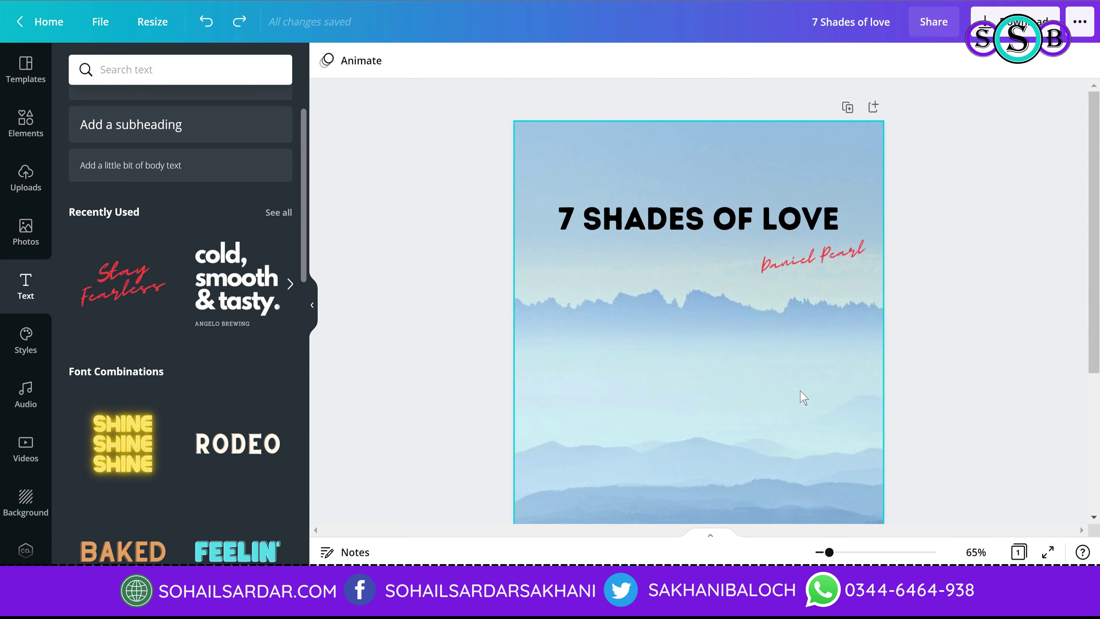
Step: Duplicate the cover, delete the copied page, and add a fresh blank page 2
click(848, 108)
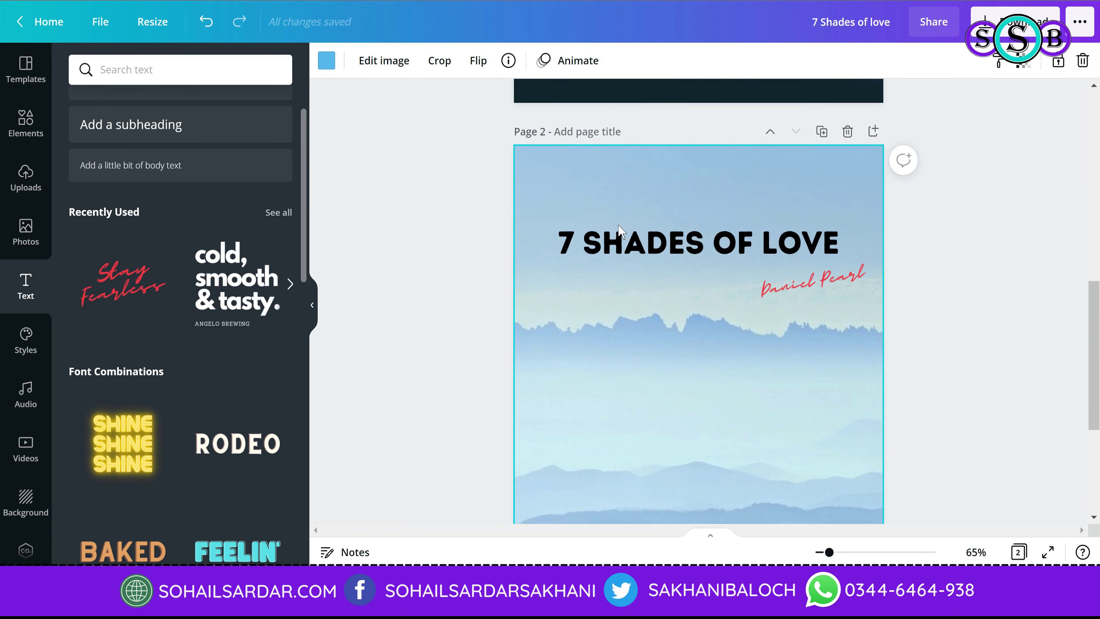
scroll(688, 220, up, 6)
scroll(689, 212, down, 8)
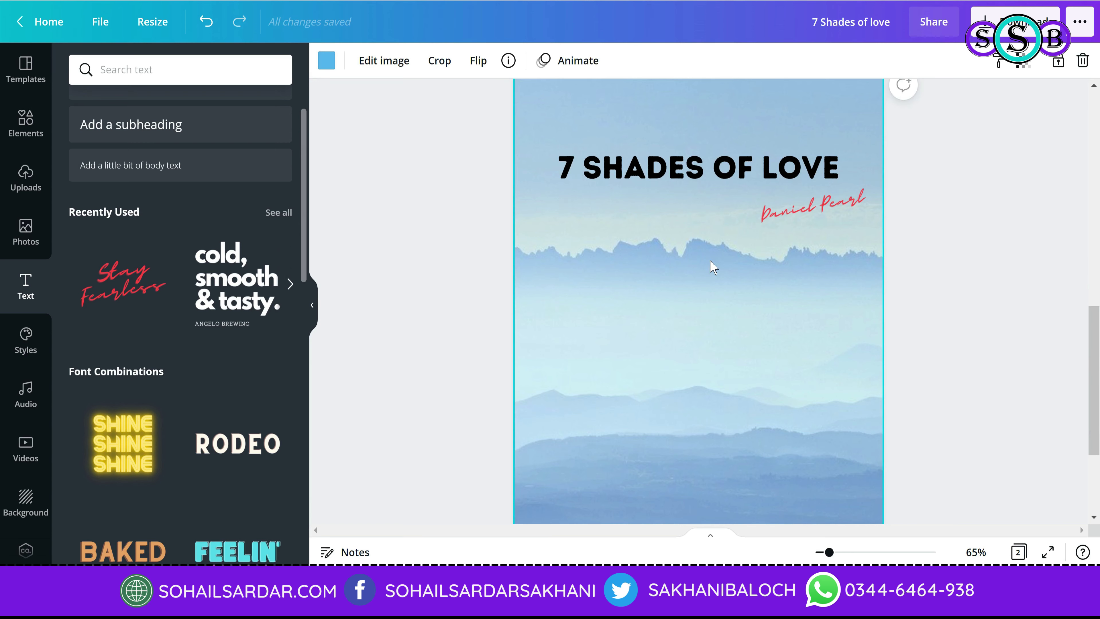
scroll(845, 174, up, 2)
click(848, 132)
scroll(810, 343, up, 4)
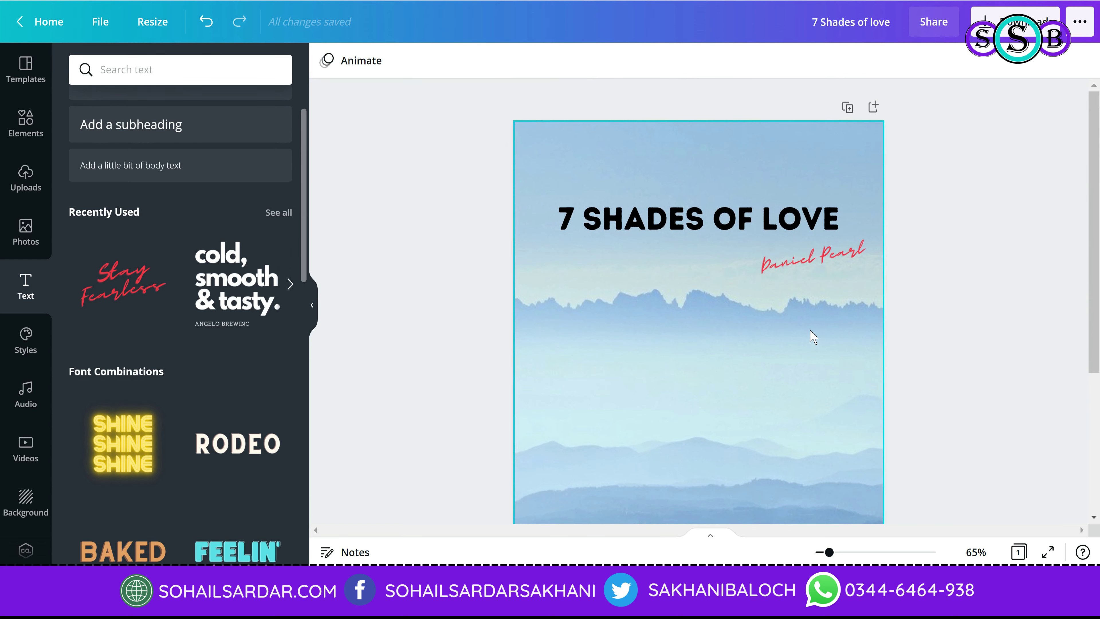
scroll(810, 338, down, 5)
click(725, 485)
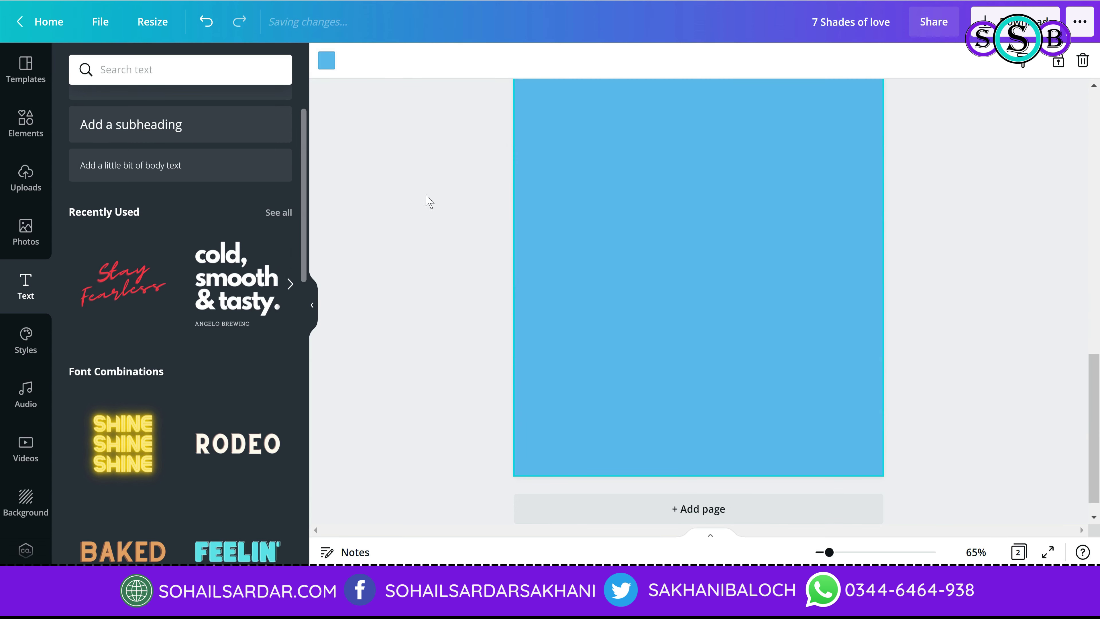
scroll(393, 299, up, 2)
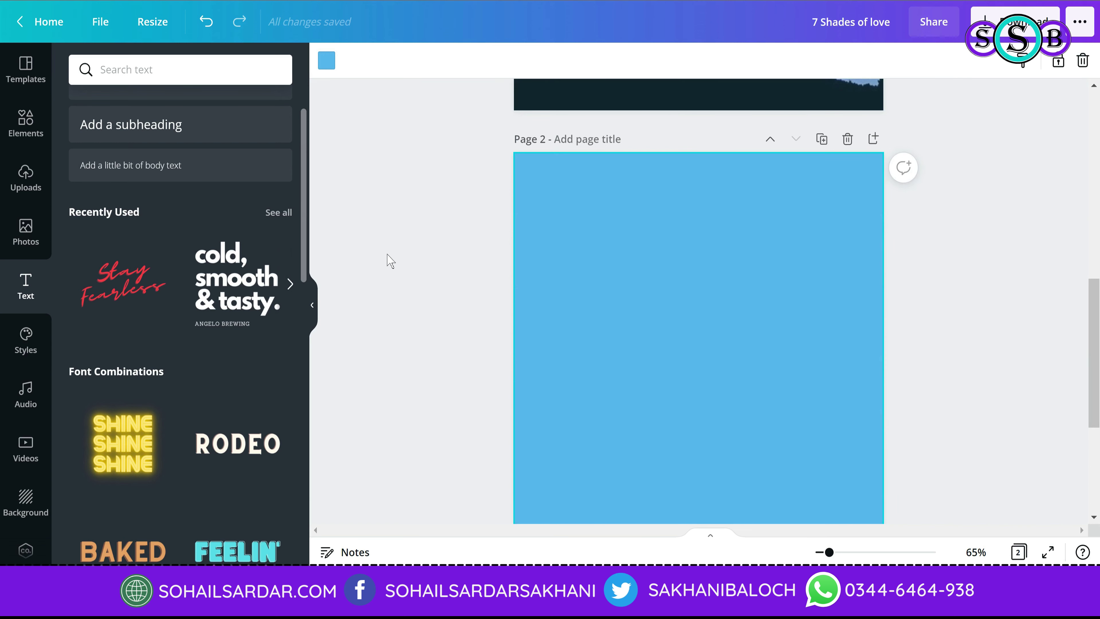
Step: Add a square shape to page 2's top-left corner and colour it yellow
click(29, 138)
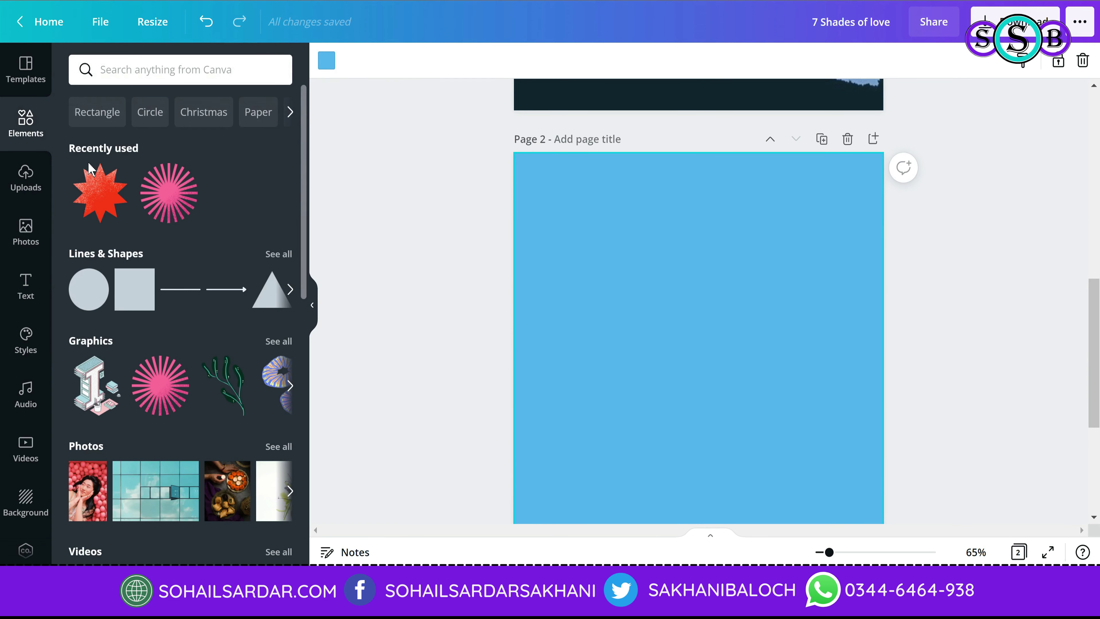
click(121, 286)
drag(727, 381, 646, 197)
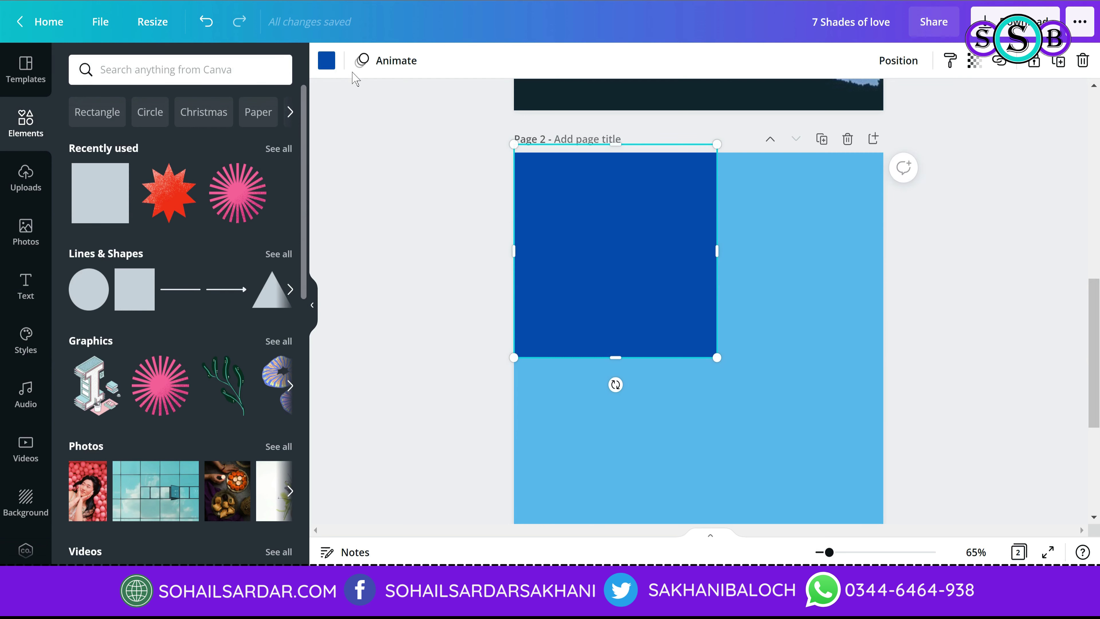
click(327, 60)
click(200, 453)
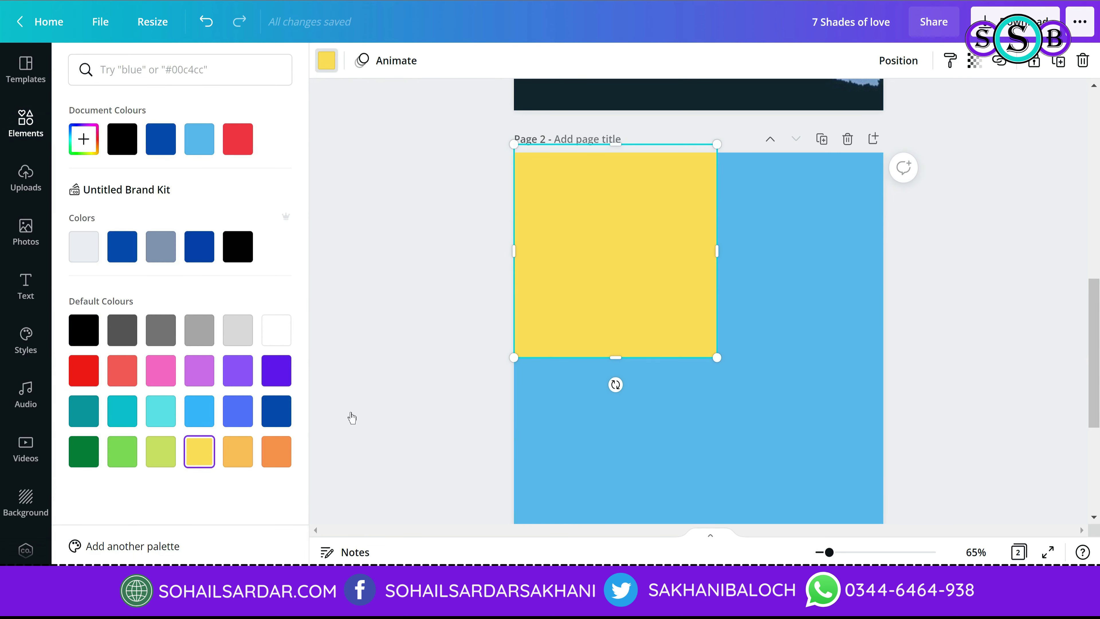
Step: Widen, tilt and enlarge the yellow rectangle so it spans the top of page 2
drag(719, 251, 908, 251)
drag(710, 385, 774, 393)
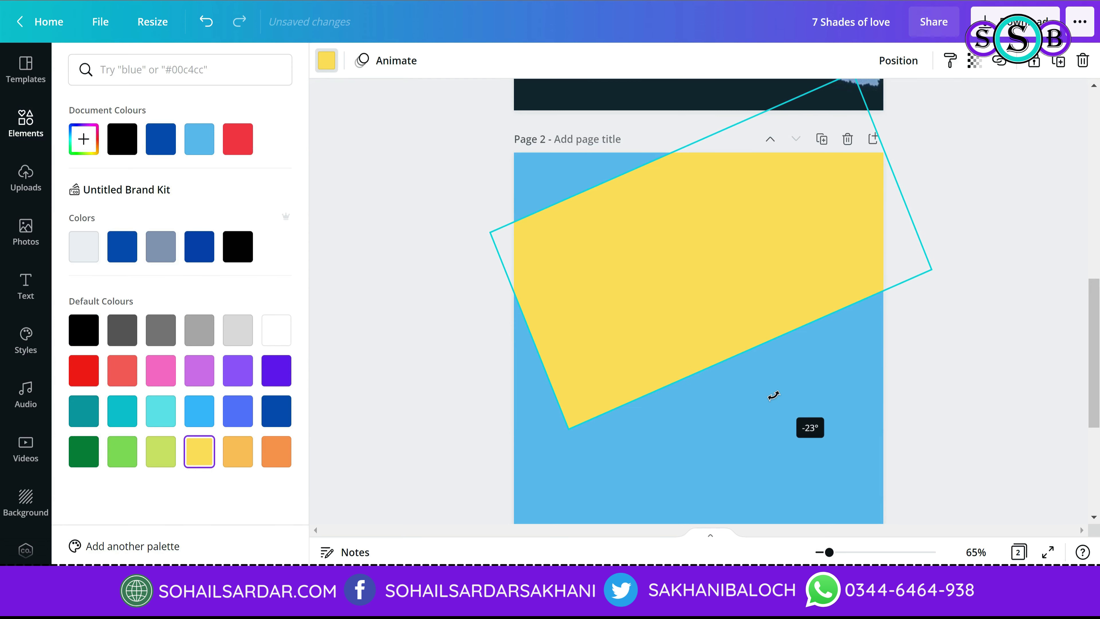
drag(682, 259, 686, 226)
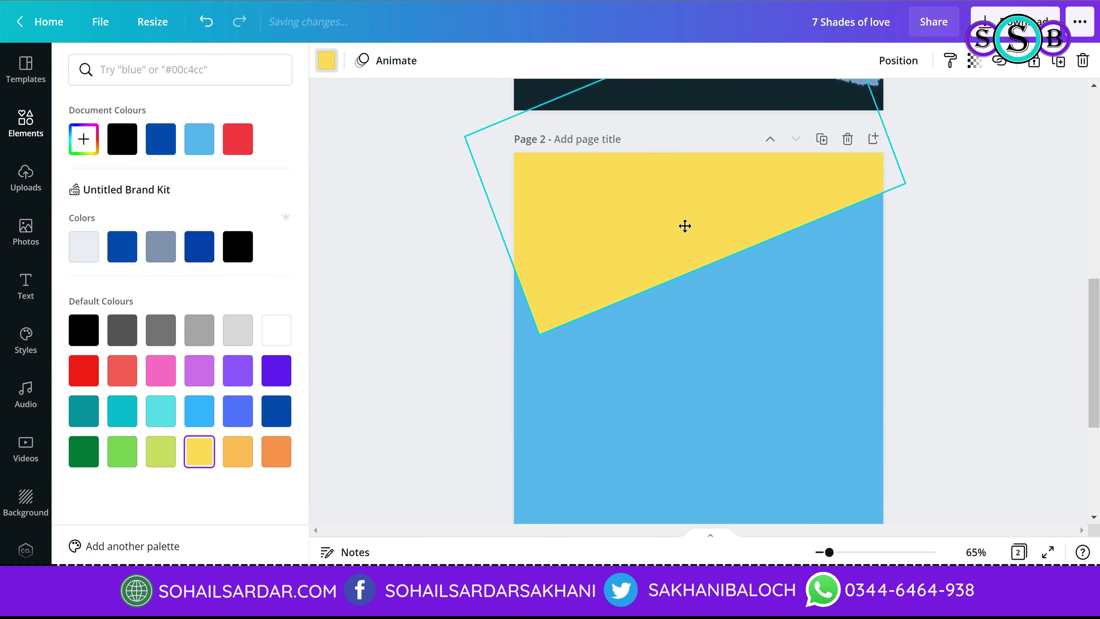
drag(536, 333, 472, 374)
drag(717, 243, 703, 223)
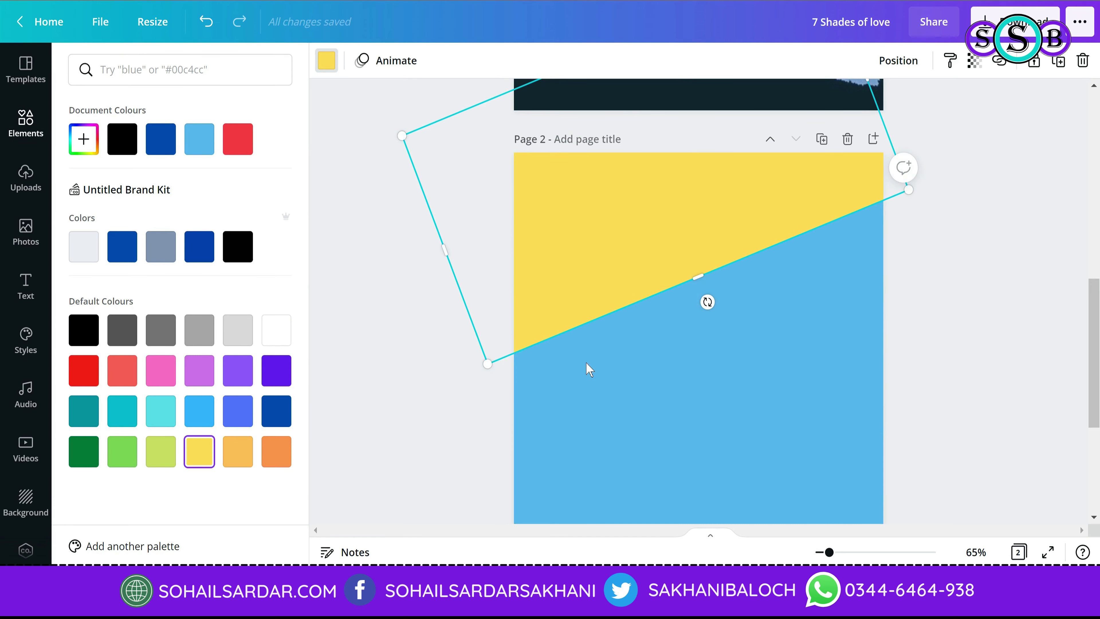
drag(709, 302, 644, 231)
drag(762, 216, 775, 236)
click(330, 68)
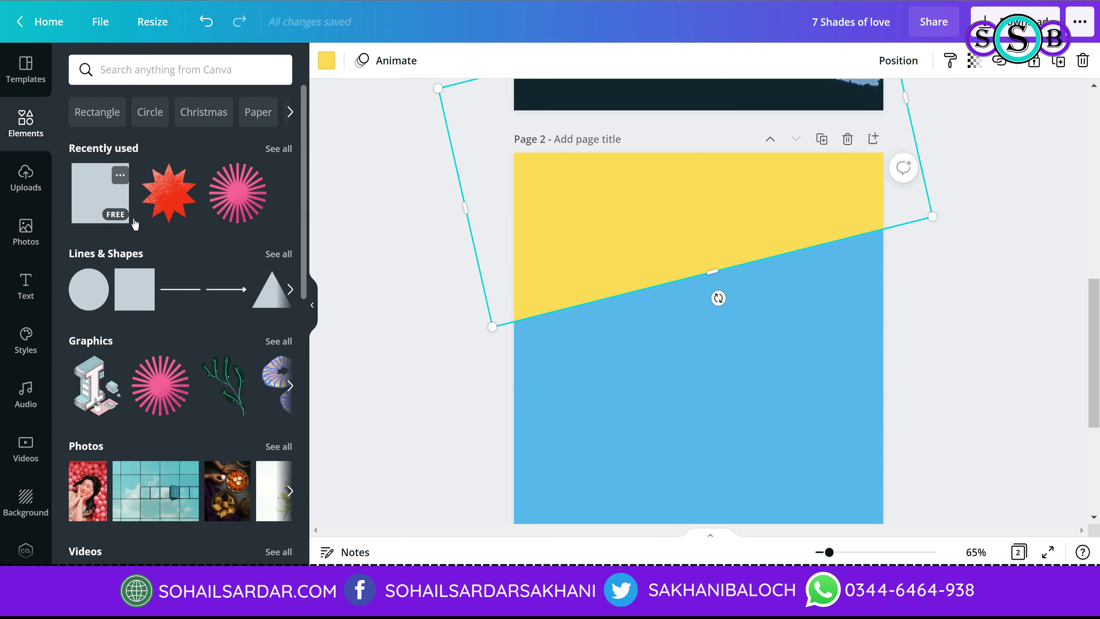
Step: Make the tilted shape white, send it behind, offset it as a stripe, then duplicate it
click(327, 60)
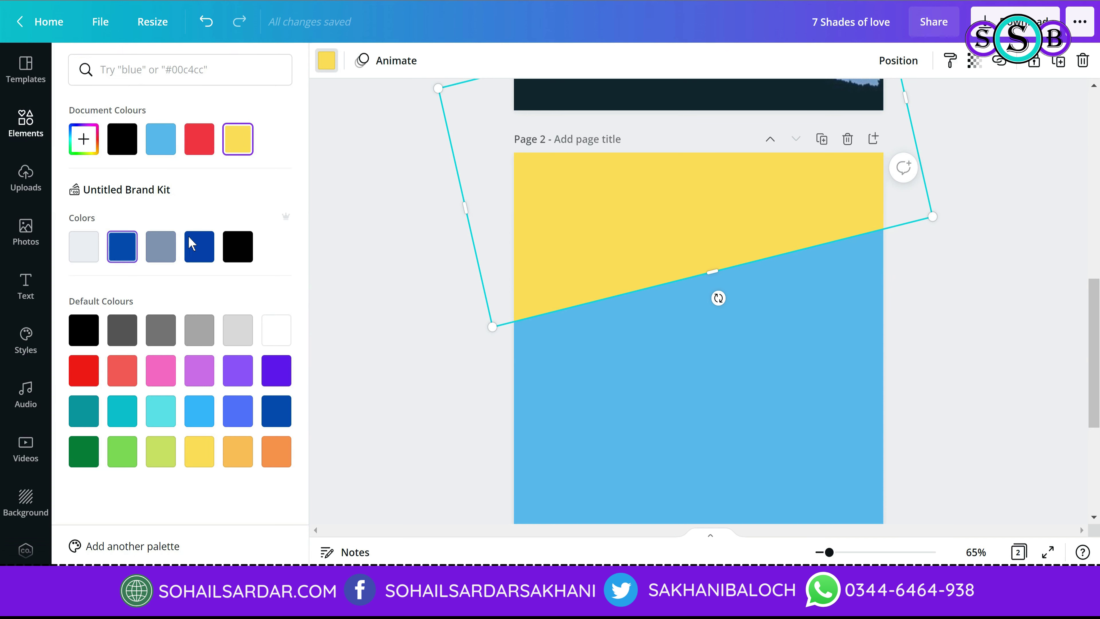
click(266, 337)
right_click(674, 241)
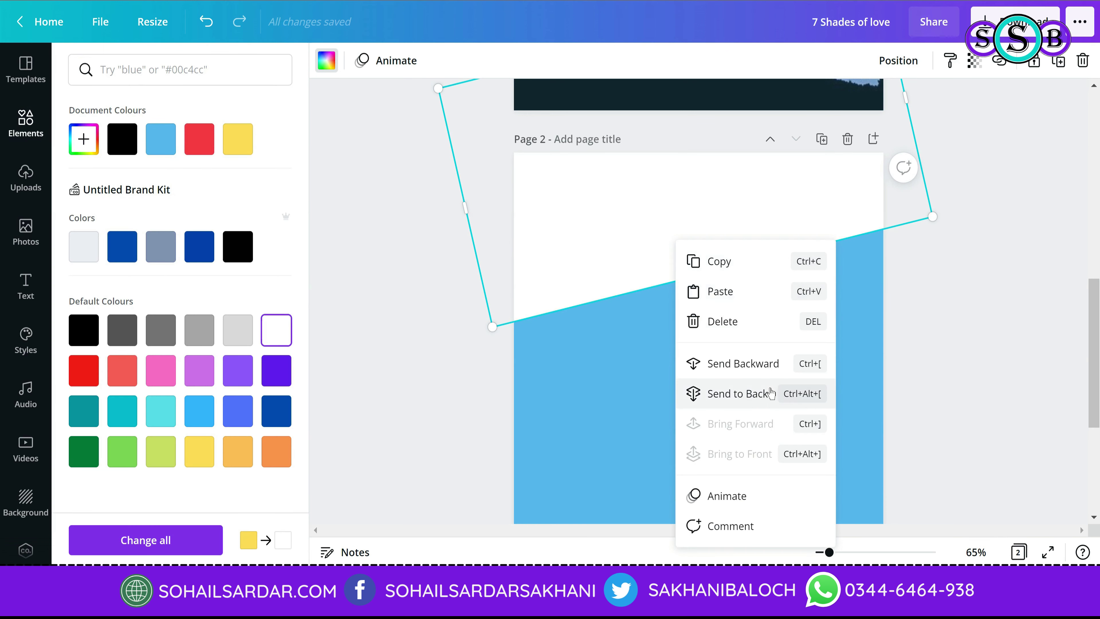
click(768, 390)
drag(737, 245, 722, 225)
click(889, 294)
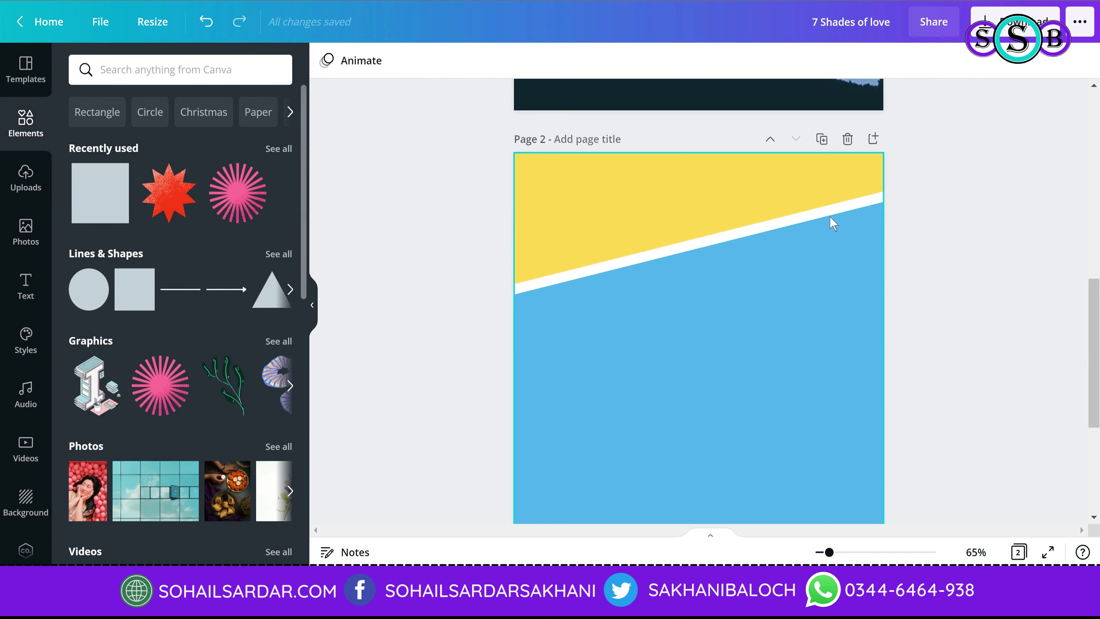
click(829, 214)
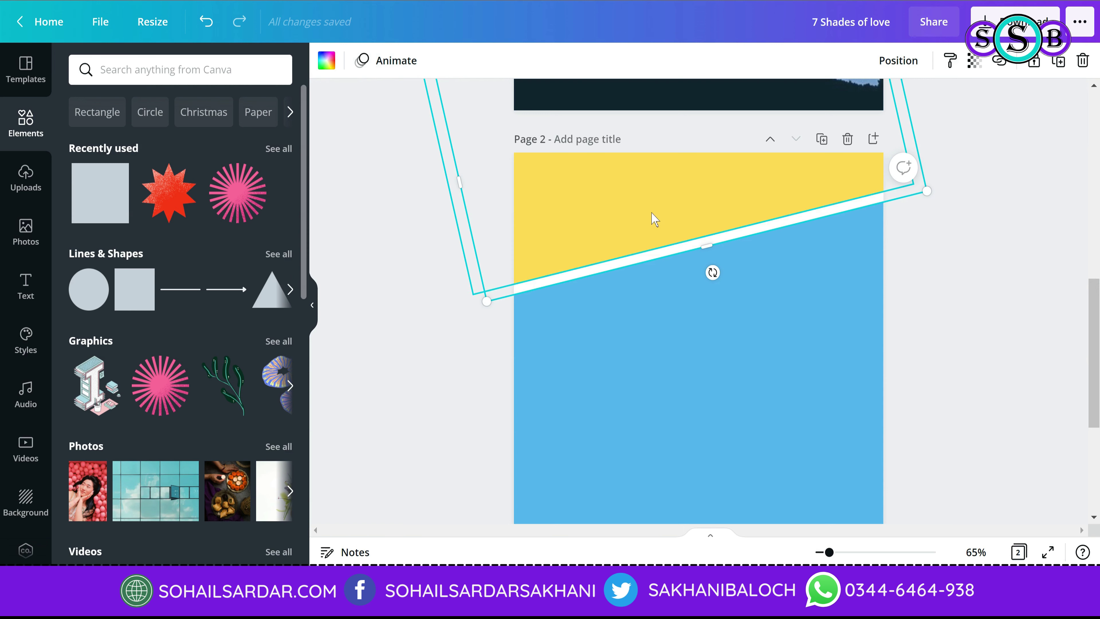
click(932, 345)
click(690, 248)
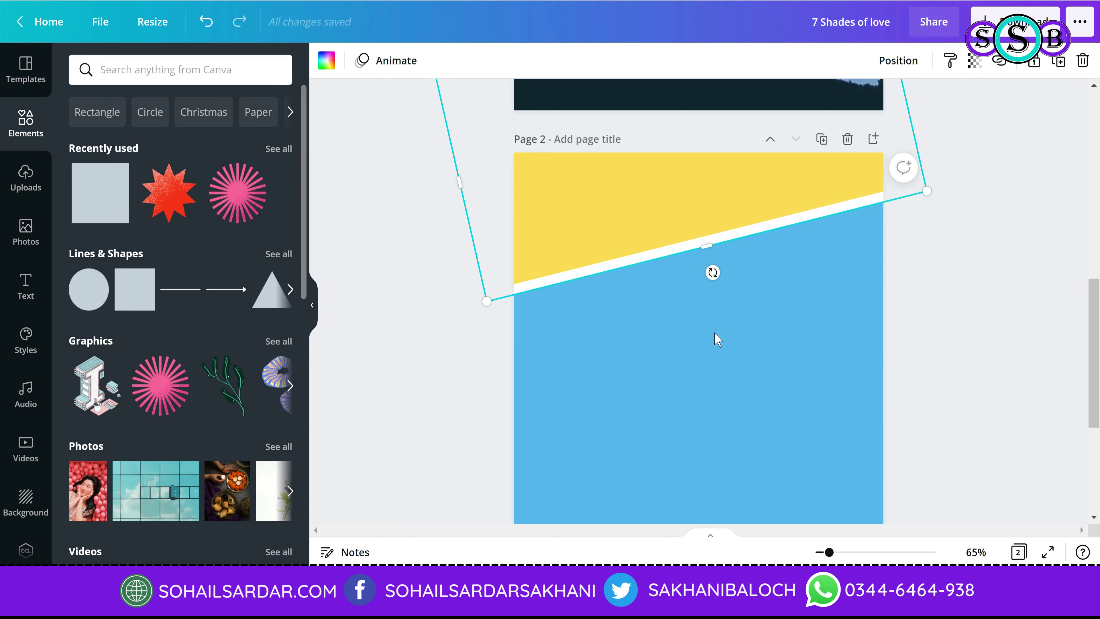
key(ctrl+z)
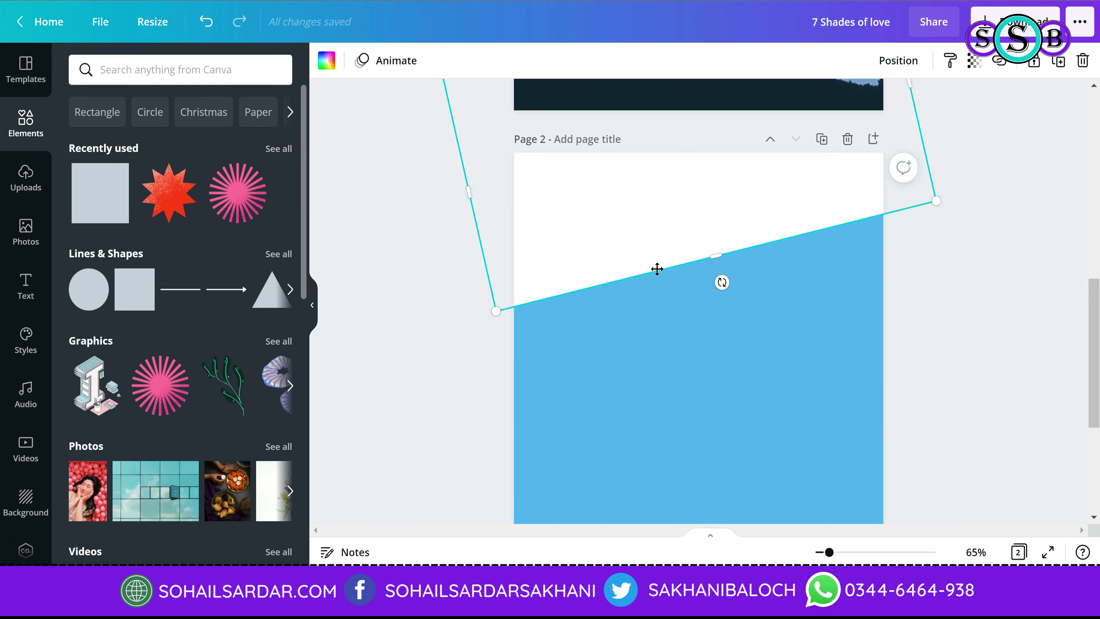
Step: Level the copied white rectangle to 0° and stretch it across the bottom of page 2
drag(645, 211, 736, 389)
scroll(744, 336, down, 3)
drag(745, 337, 669, 297)
scroll(669, 297, down, 1)
scroll(881, 377, up, 2)
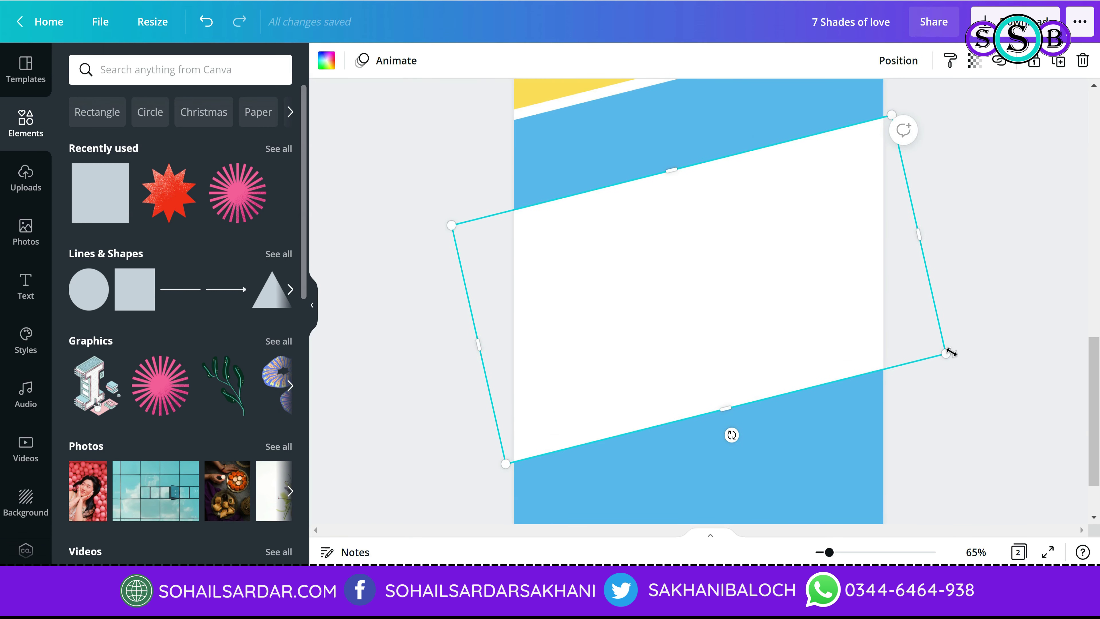
drag(730, 435, 696, 446)
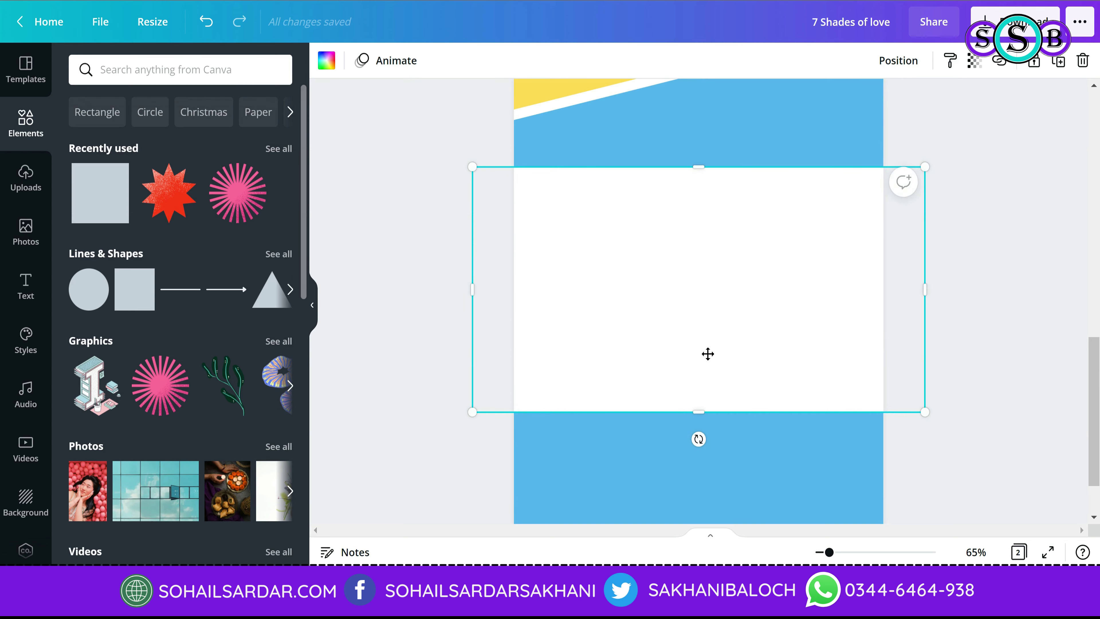
drag(708, 354, 697, 477)
scroll(741, 455, down, 2)
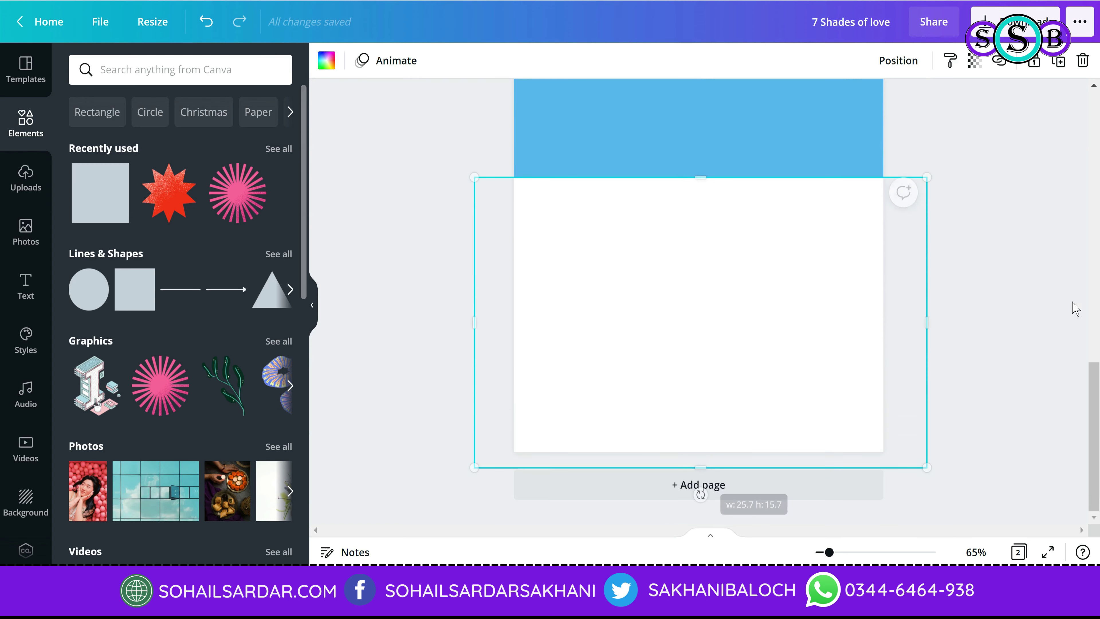
click(1028, 353)
scroll(1029, 353, up, 9)
scroll(1003, 390, down, 7)
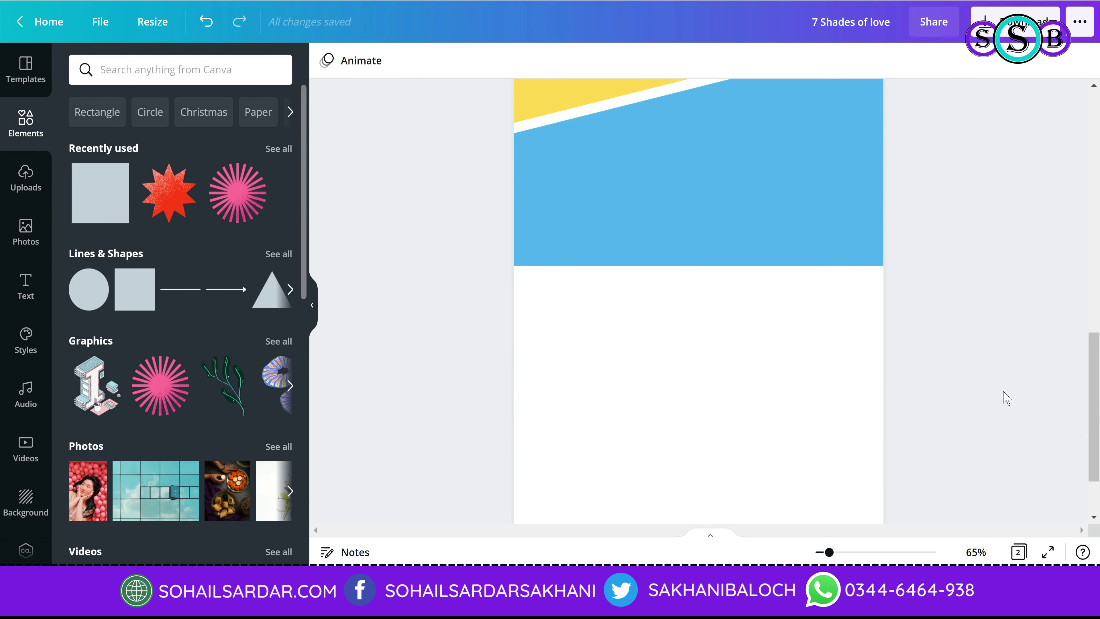
drag(1095, 401, 1093, 366)
click(793, 423)
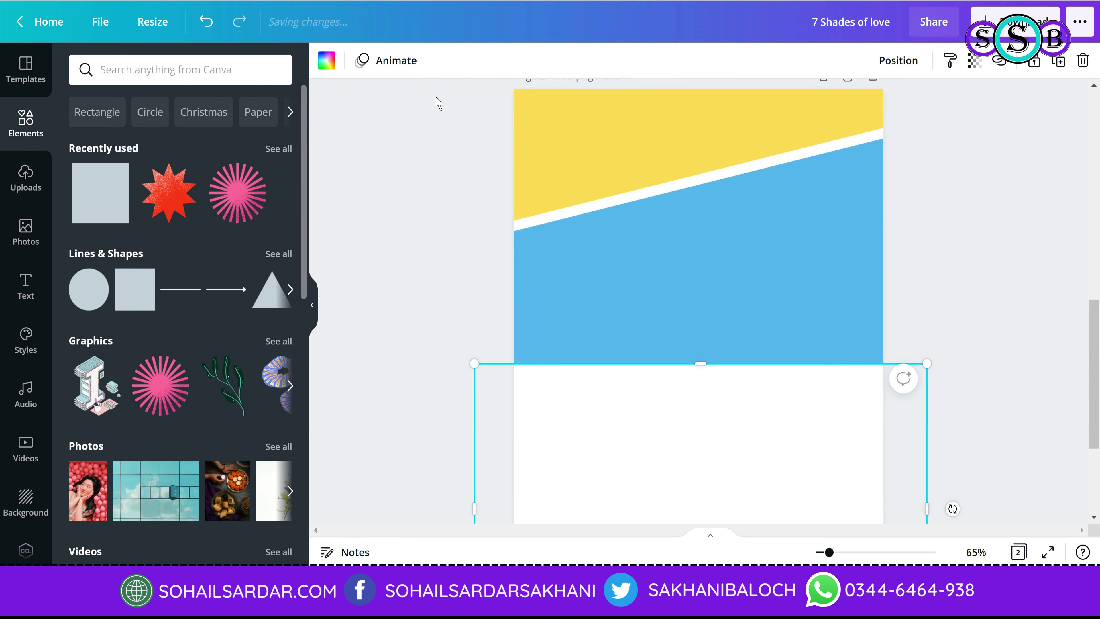
Step: Colour the bottom rectangle orange after trying grey and blues, then scroll back to the cover
click(326, 61)
click(229, 327)
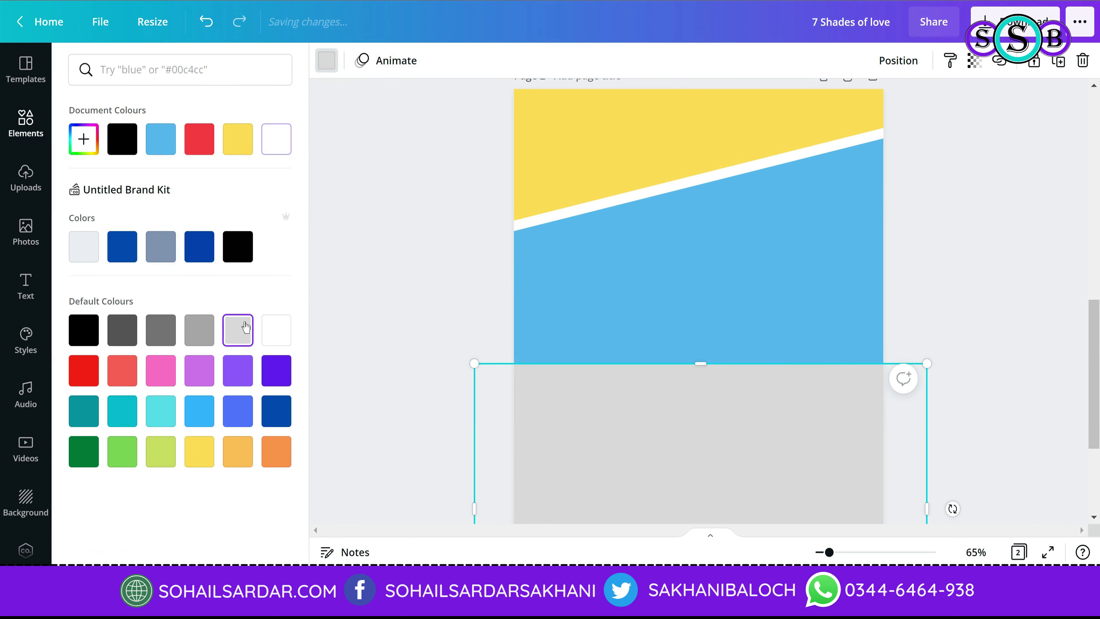
click(382, 341)
scroll(695, 433, down, 3)
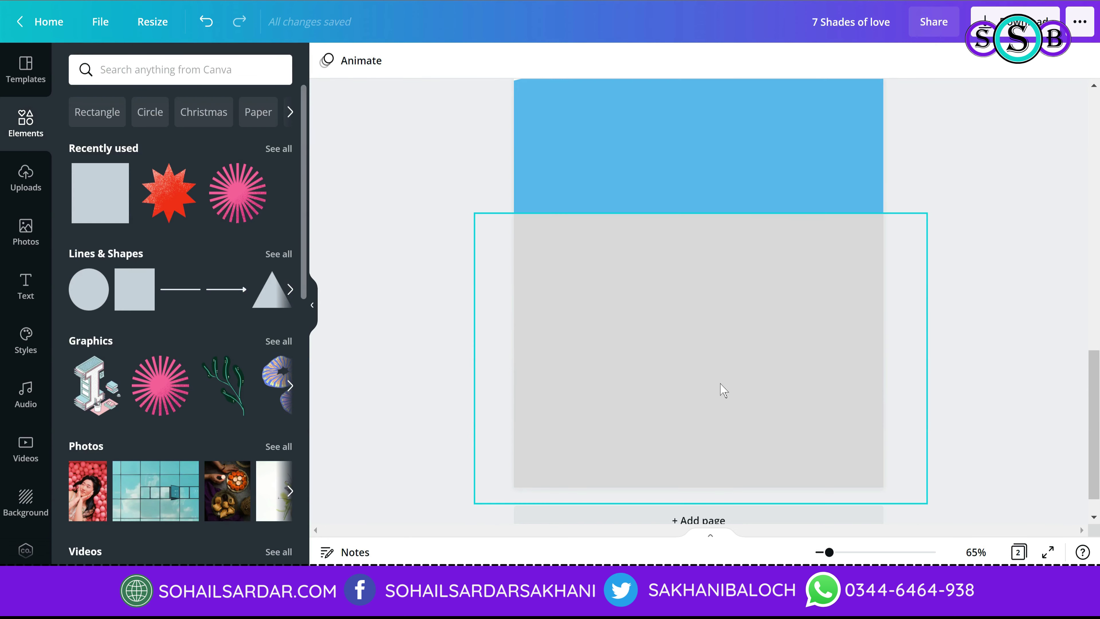
click(720, 388)
click(326, 61)
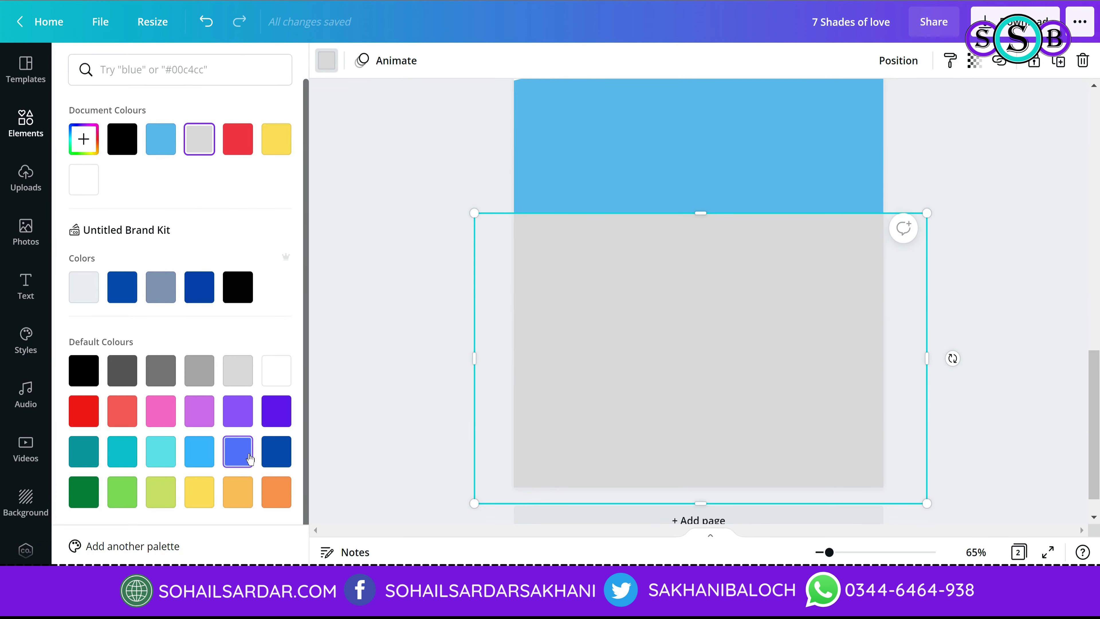
click(238, 452)
click(200, 453)
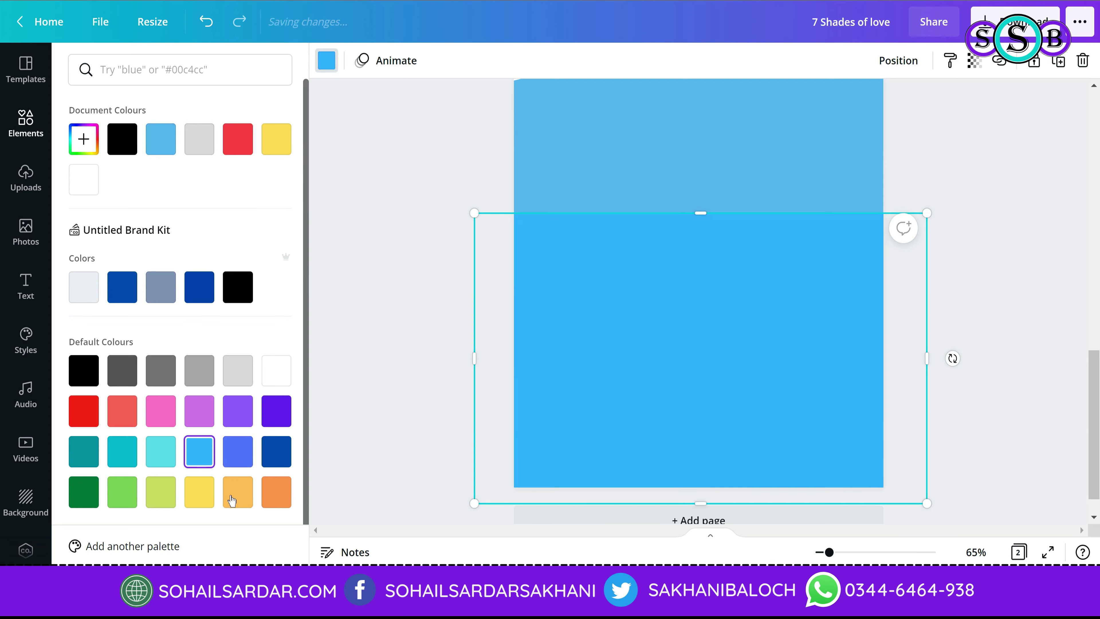
click(236, 492)
click(455, 392)
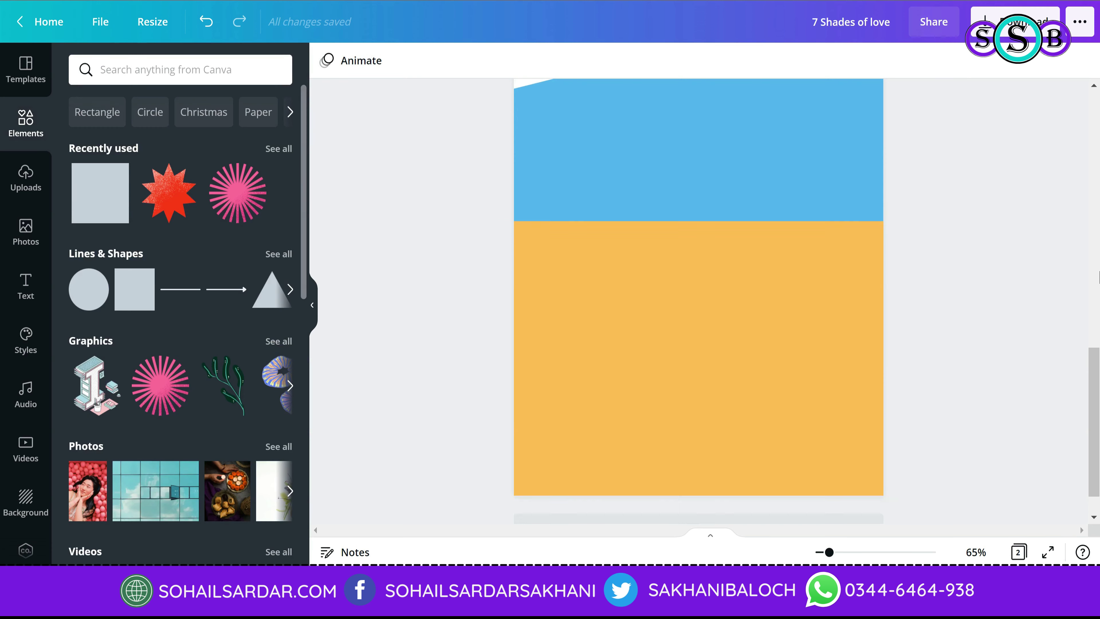
scroll(866, 239, up, 5)
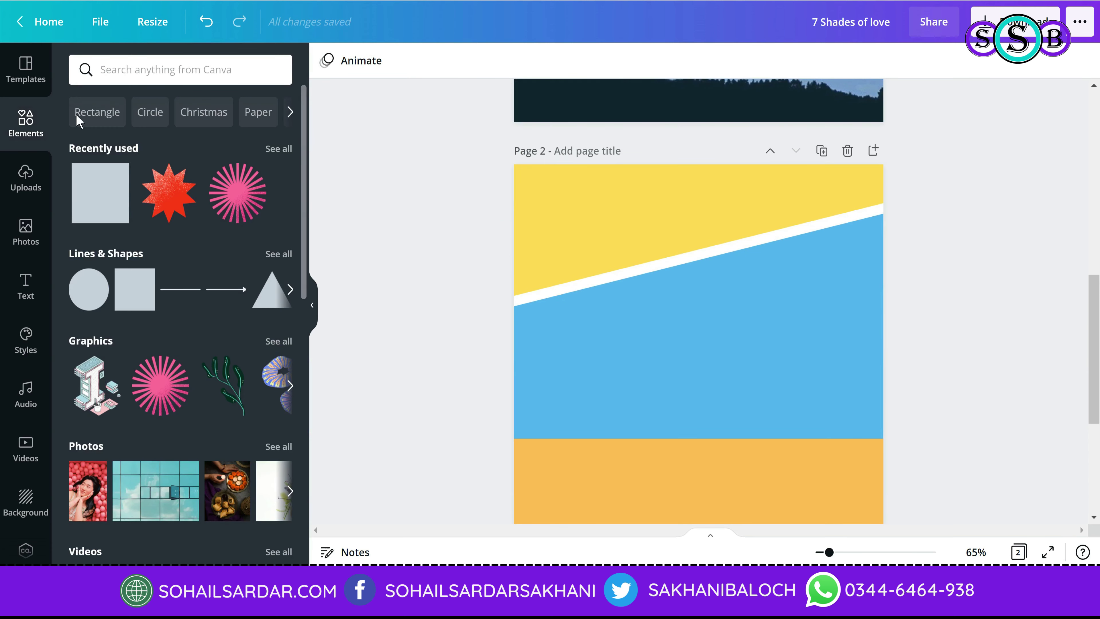
scroll(845, 309, up, 5)
scroll(845, 309, up, 4)
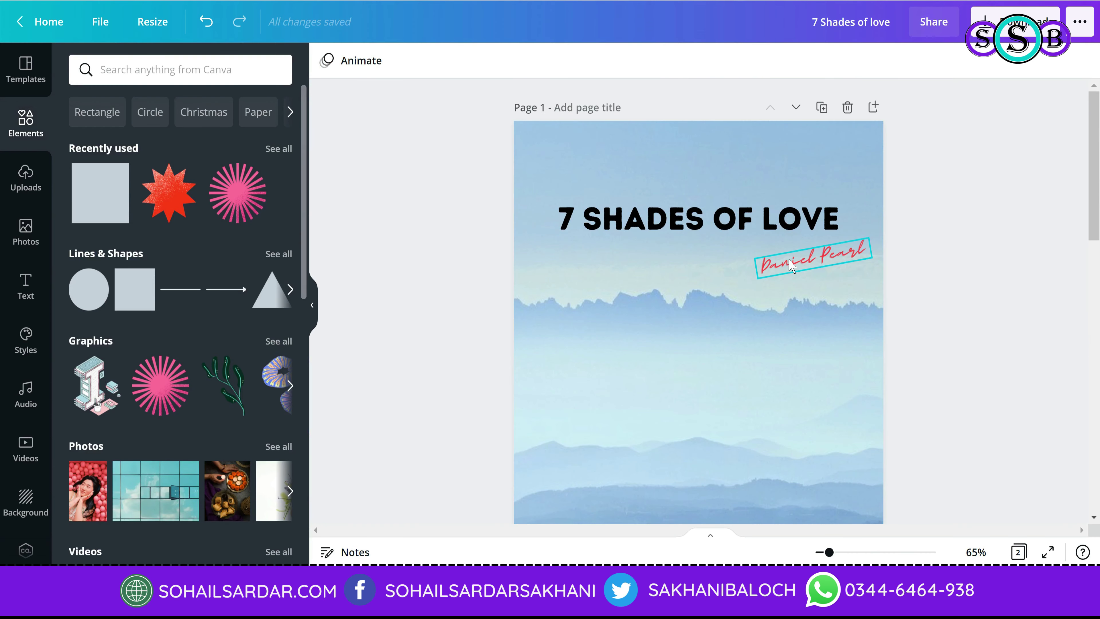
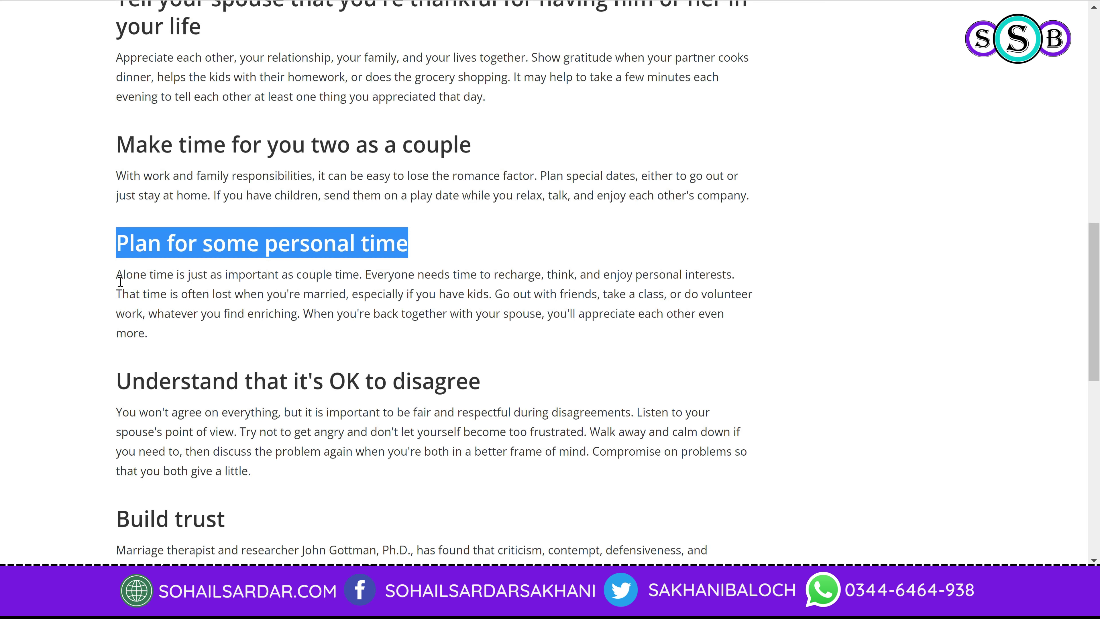
Step: Drag-select the paragraph beneath 'Plan for some personal time' in the browser article
drag(121, 282, 157, 338)
key(ctrl+c)
Step: Paste the personal-time paragraph onto page 2 and set its font to Code Pro
key(alt+Tab)
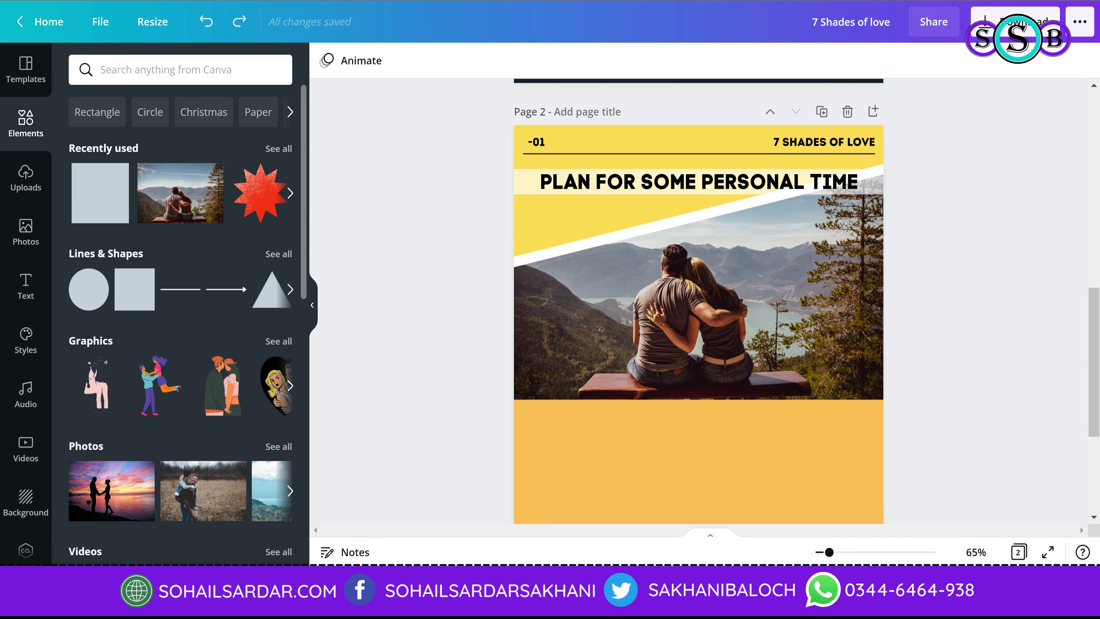
scroll(927, 343, down, 5)
key(ctrl+v)
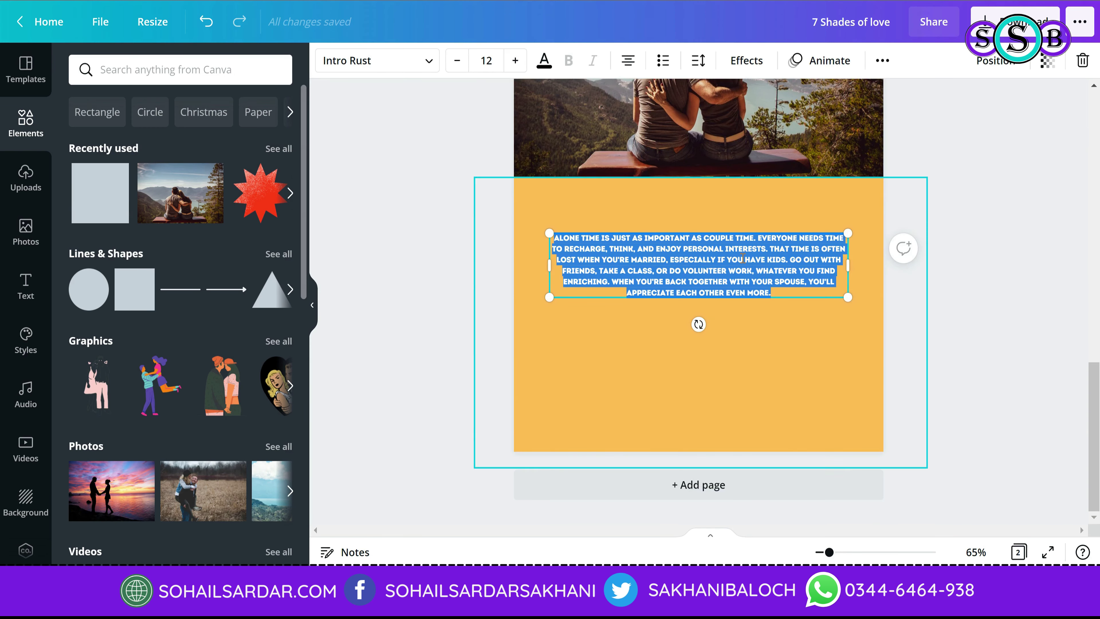
click(377, 60)
scroll(130, 226, up, 15)
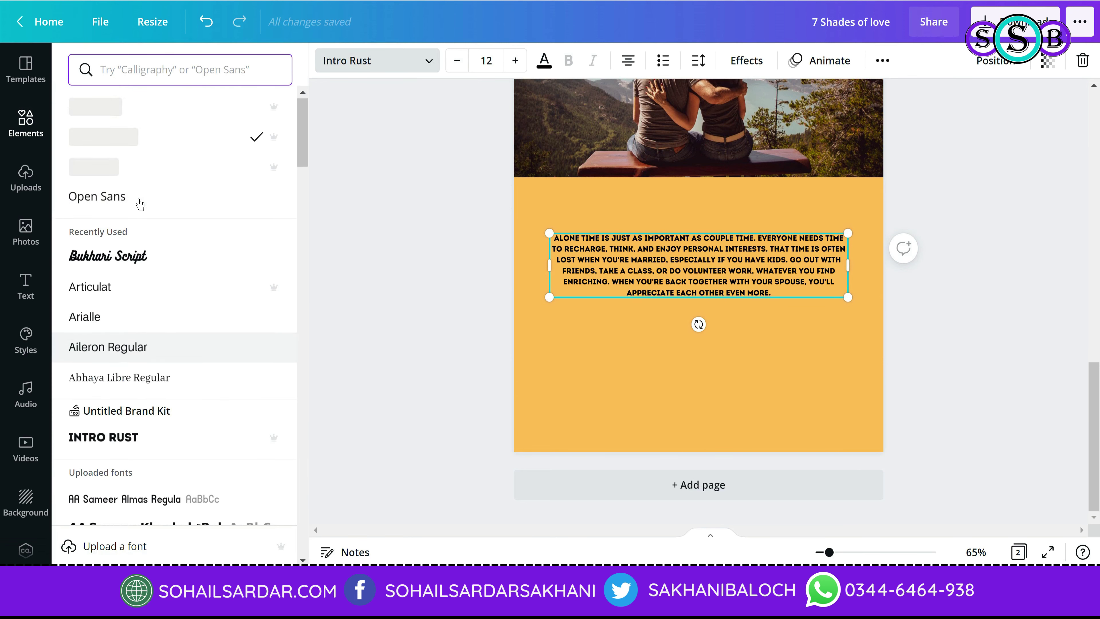
click(104, 106)
Step: Widen the paragraph across the page, justify it, and centre it within the margins
drag(883, 255, 802, 259)
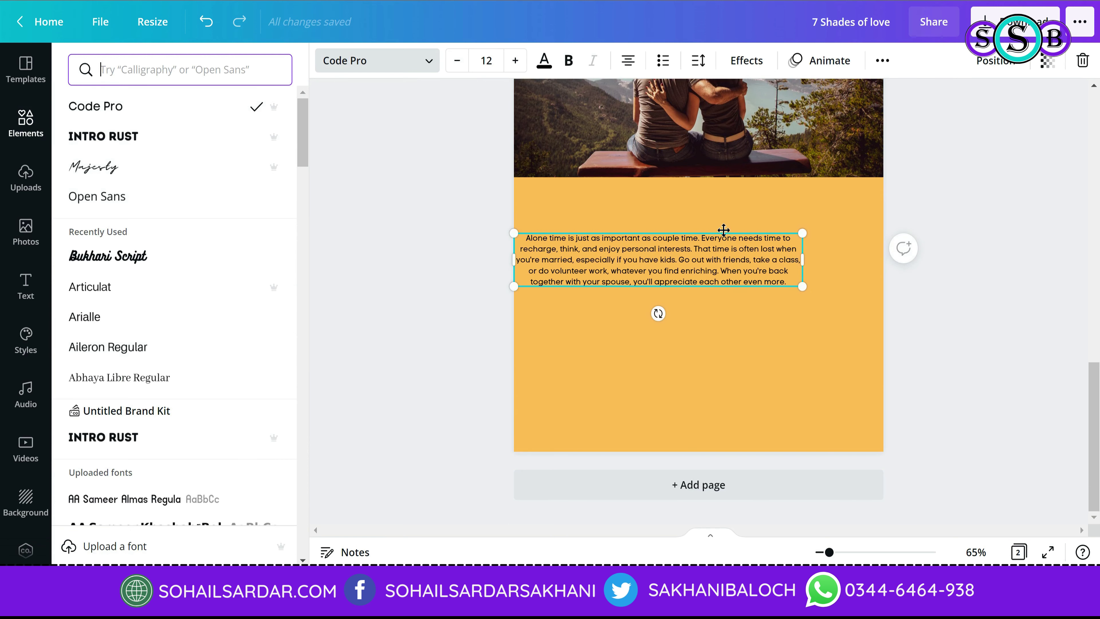
drag(724, 229, 737, 185)
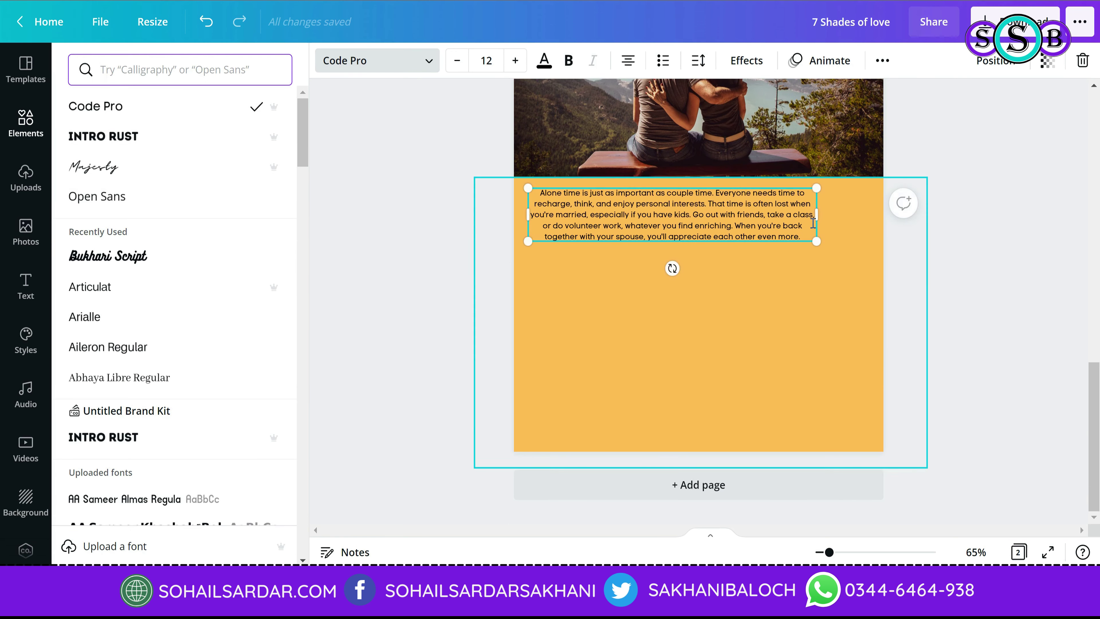
drag(817, 214, 884, 215)
click(632, 61)
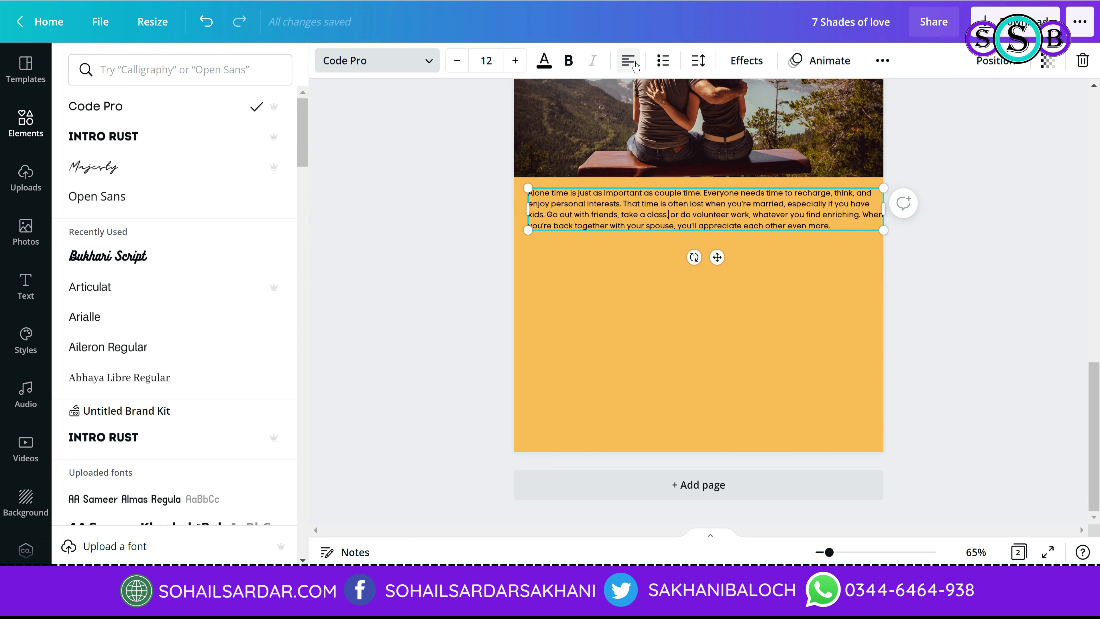
click(633, 61)
drag(884, 209, 862, 211)
drag(793, 186, 799, 188)
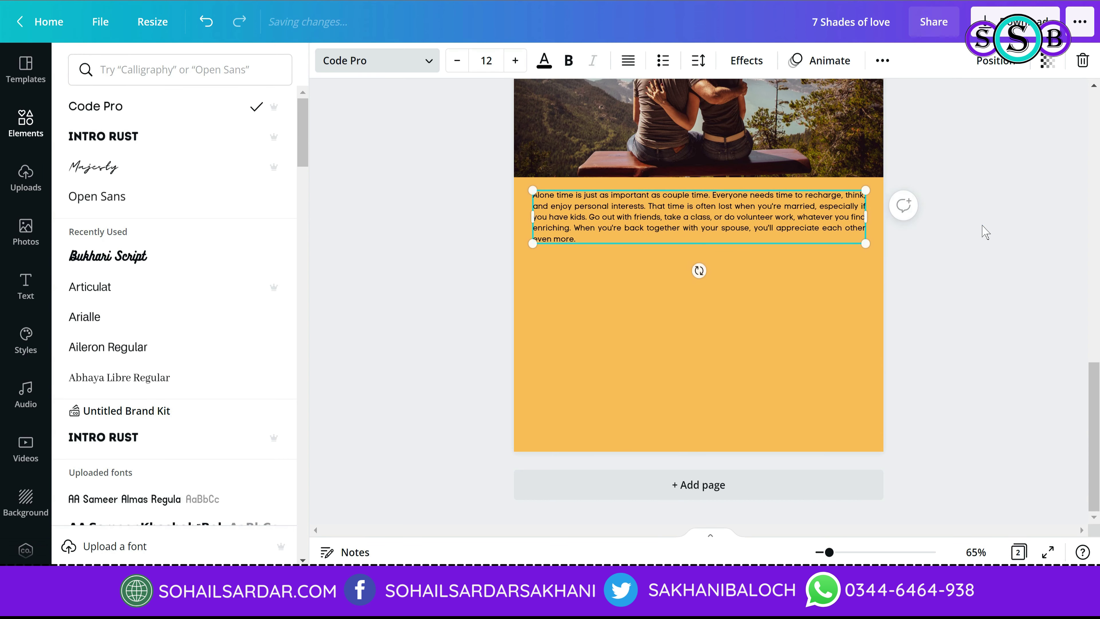
scroll(924, 352, up, 3)
click(931, 410)
Step: Drag the orange block's bottom edge up to the paragraph, leaving the blue area below
scroll(927, 403, up, 2)
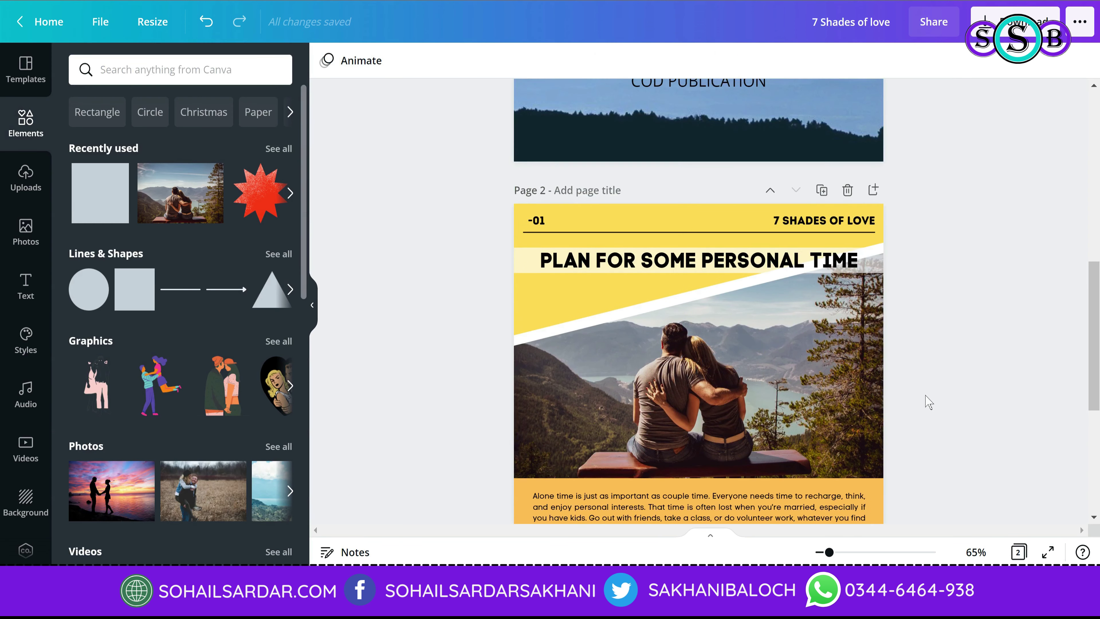
scroll(810, 384, down, 4)
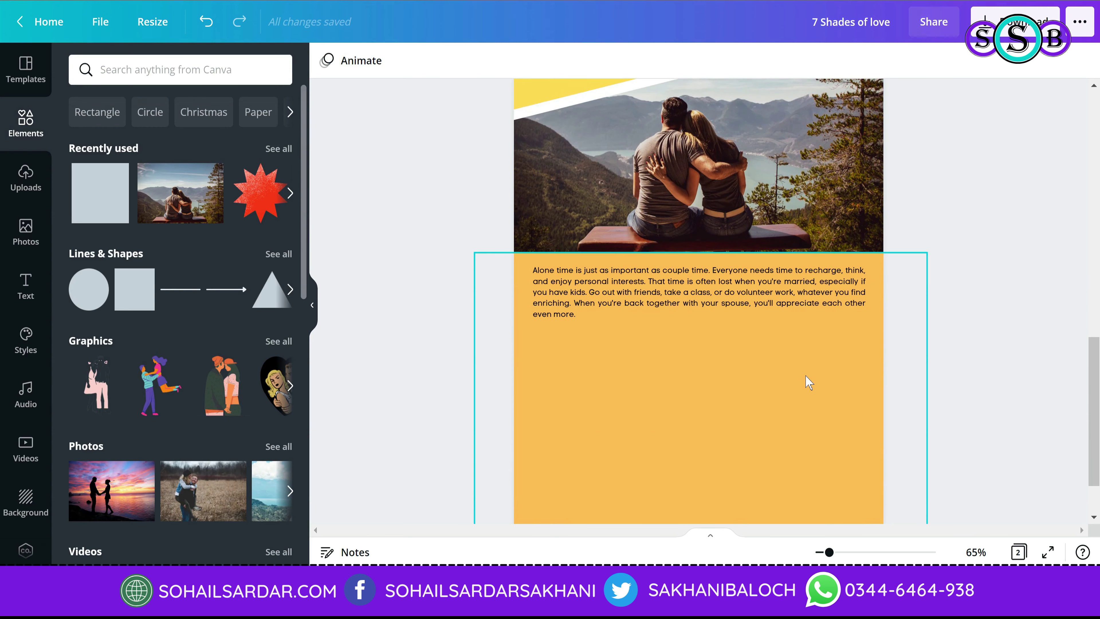
click(806, 381)
scroll(785, 423, down, 2)
drag(710, 467, 721, 260)
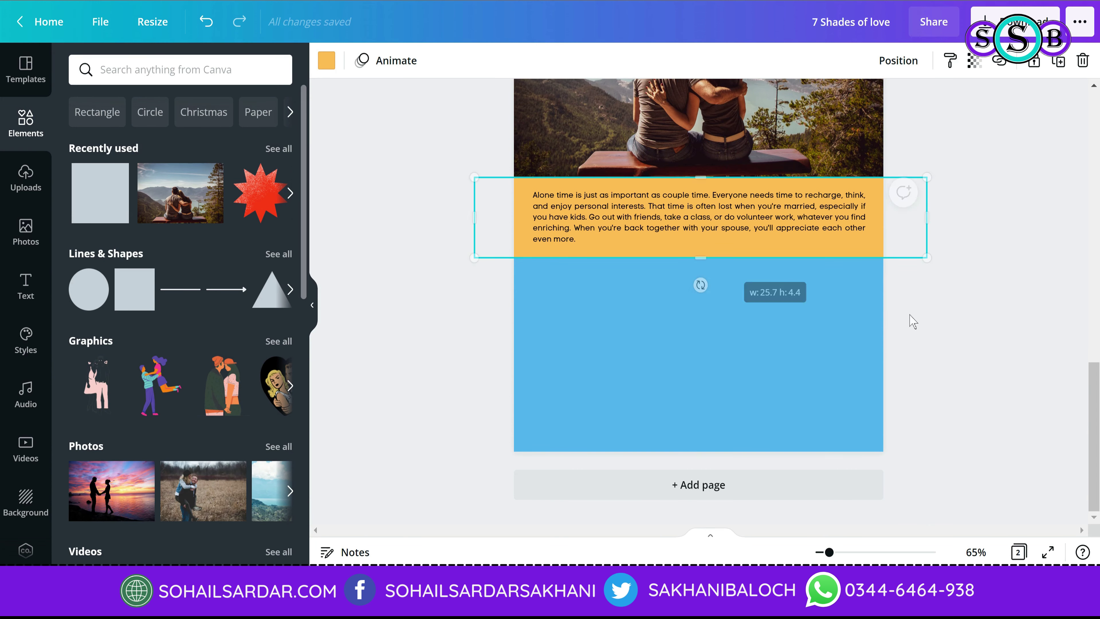
click(1005, 393)
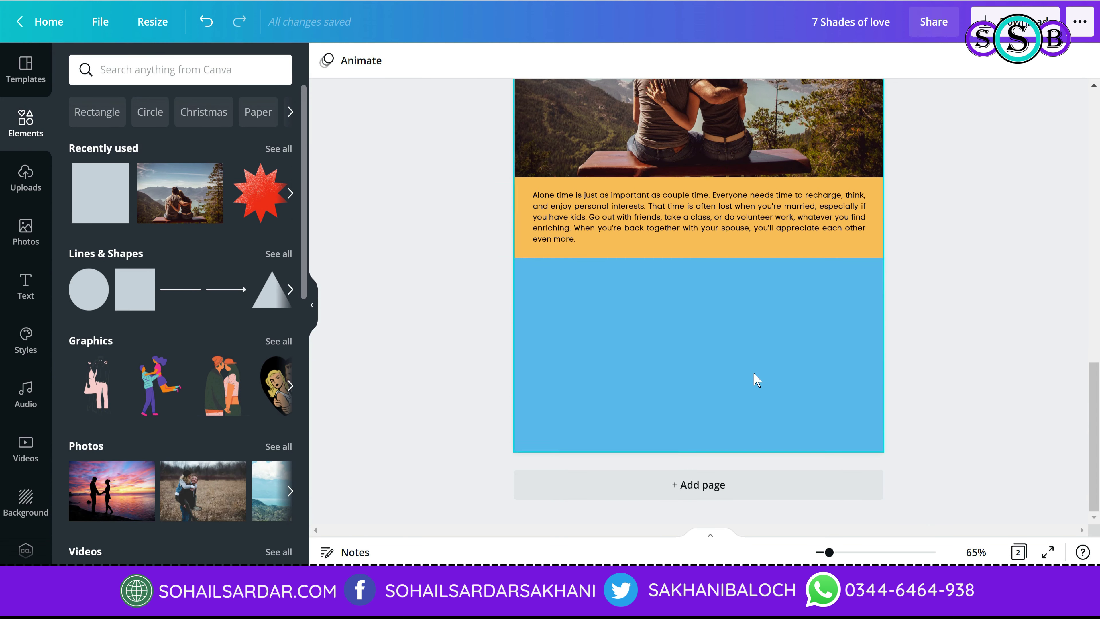
click(772, 249)
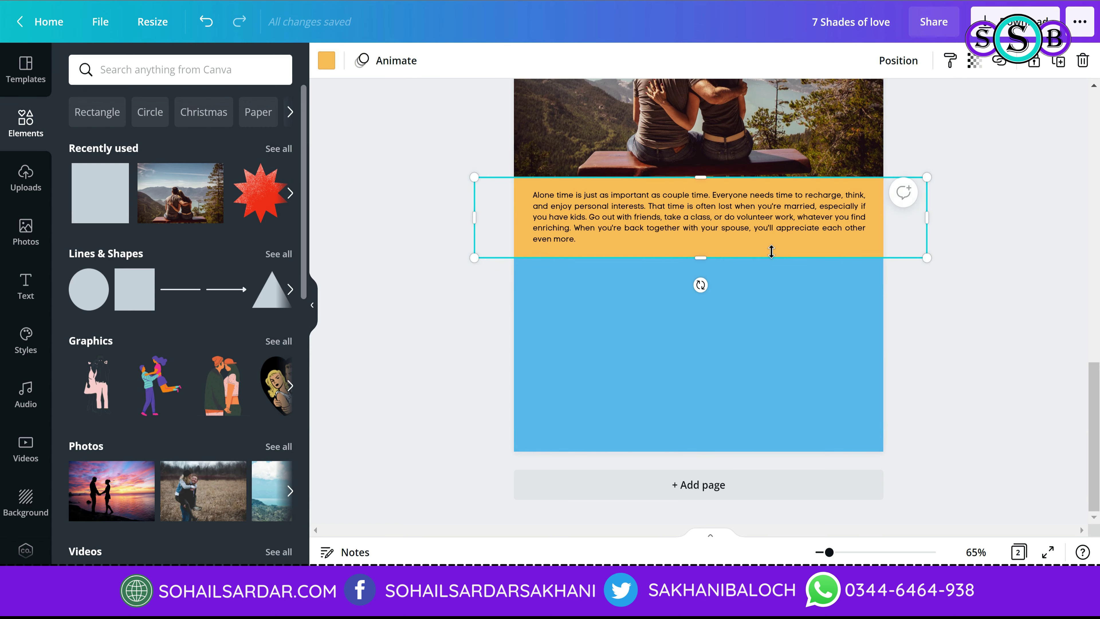
click(930, 420)
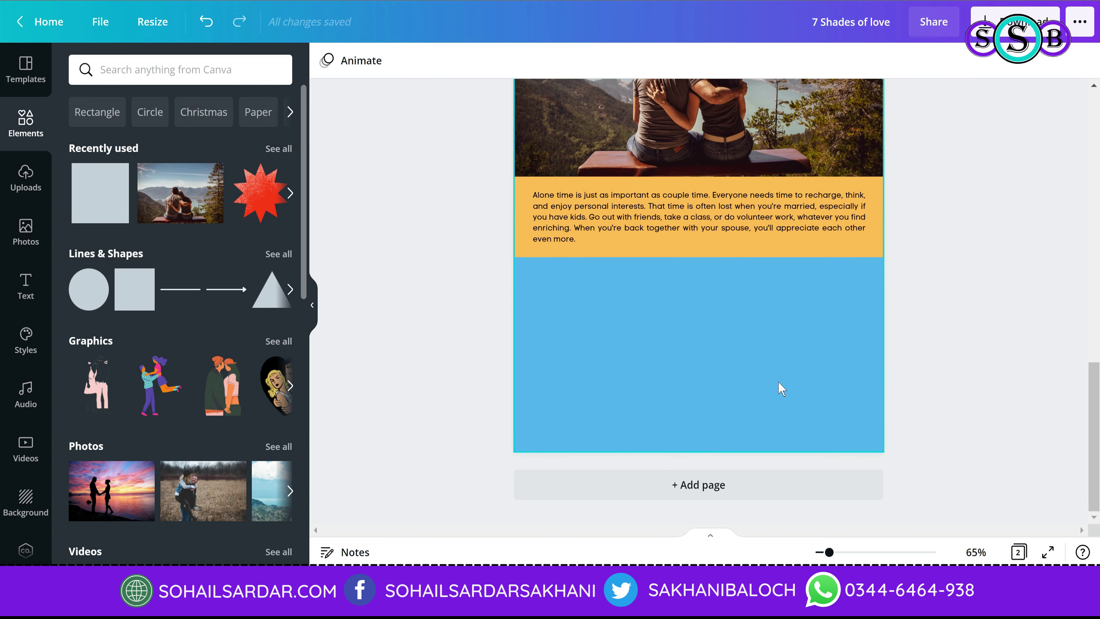
key(alt+Tab)
Step: Copy the 'Build trust' heading from the article and paste it into the design
scroll(287, 353, down, 5)
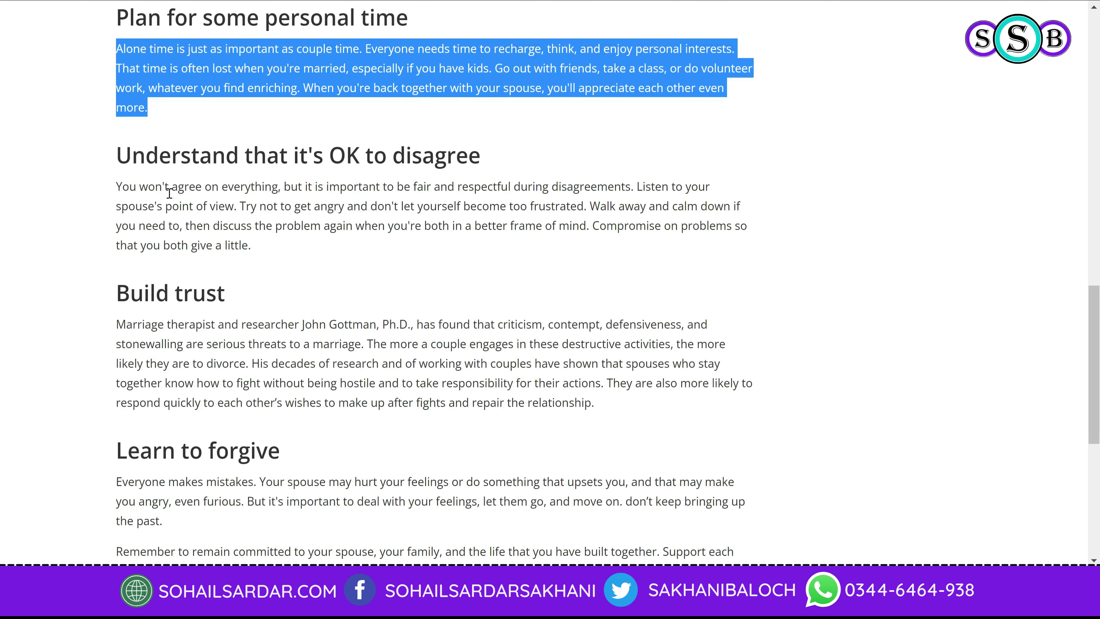
drag(124, 296, 249, 305)
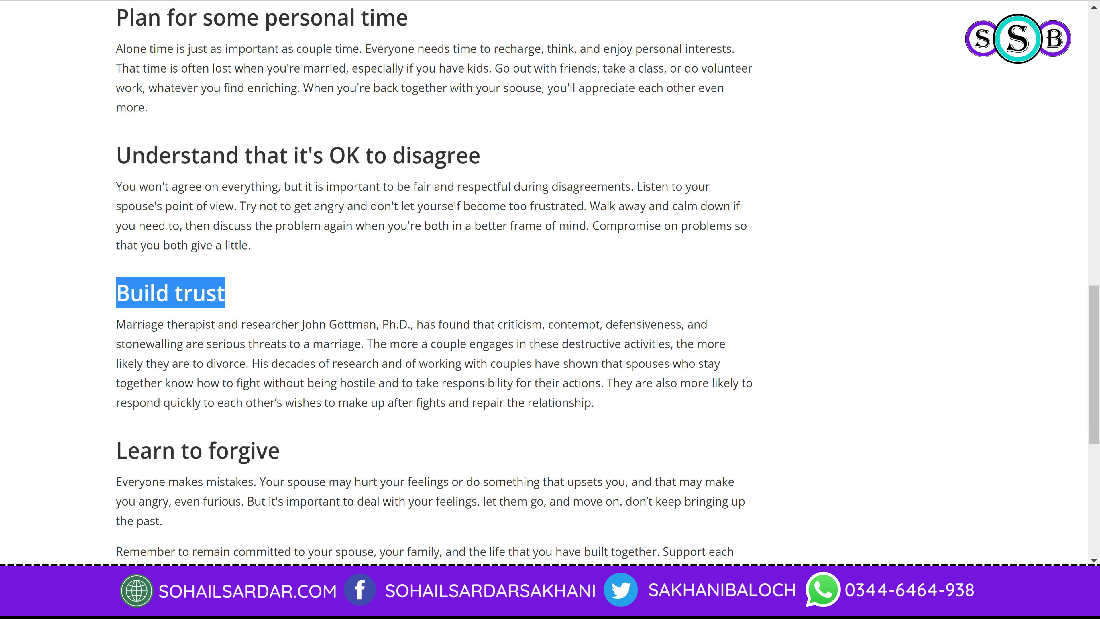
key(alt+Tab)
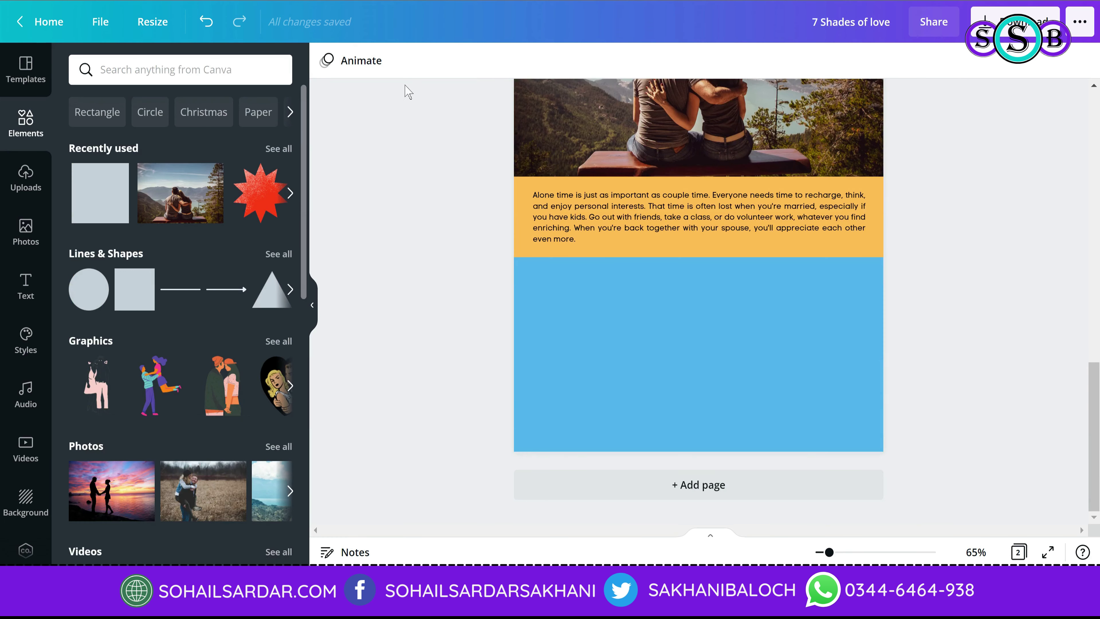
text(BUILD TRUST)
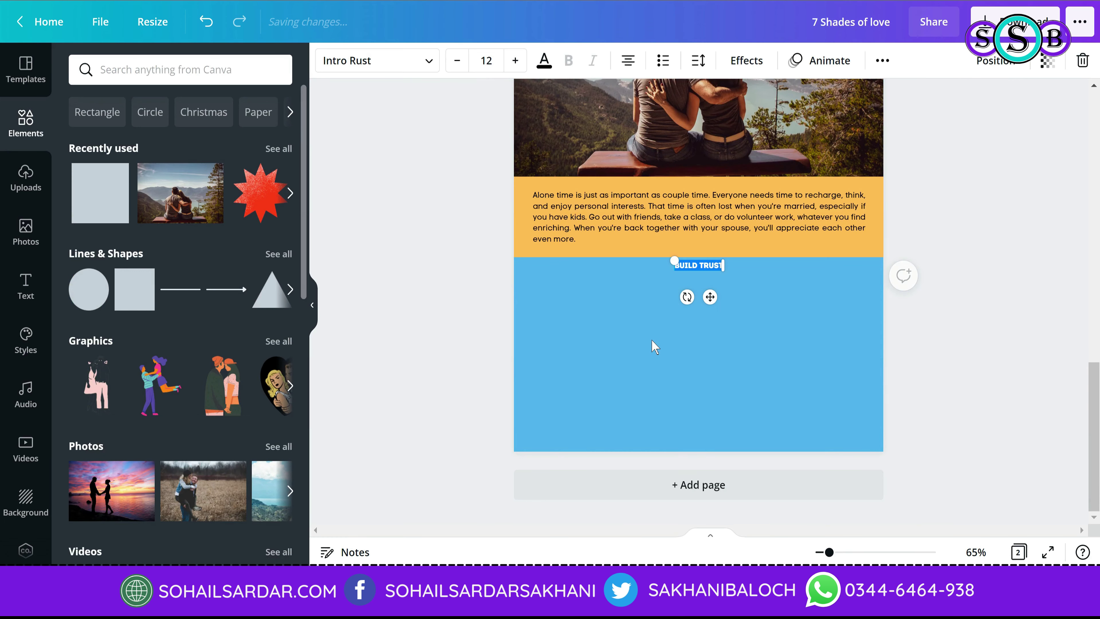
Step: Enlarge BUILD TRUST to 32.7, centre it, make it white, and move it up
drag(728, 267, 799, 320)
drag(776, 258, 740, 262)
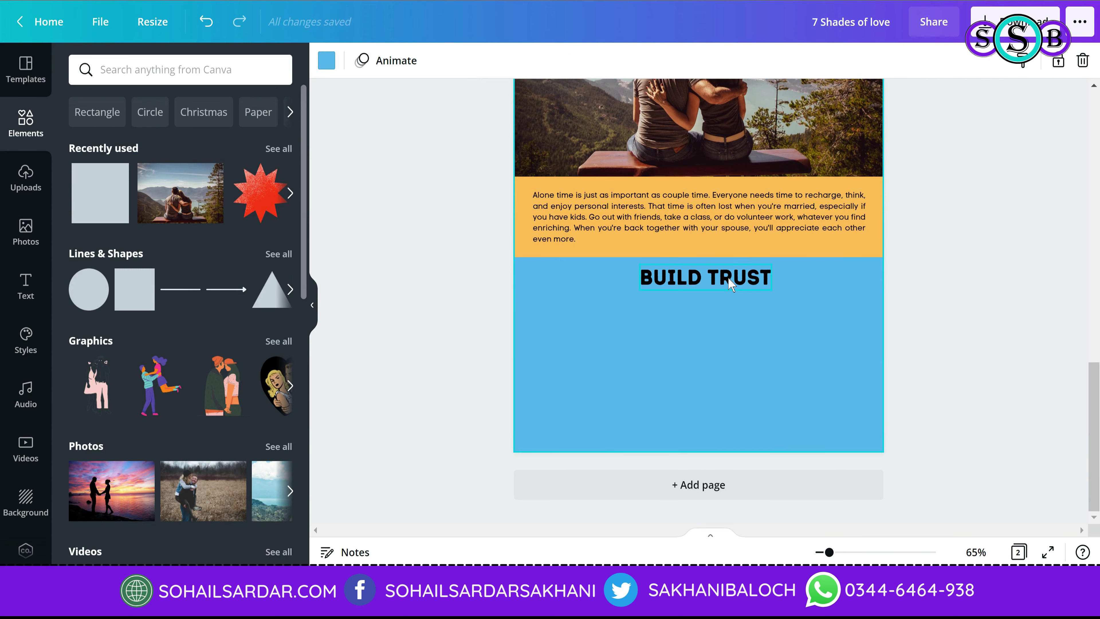
click(544, 61)
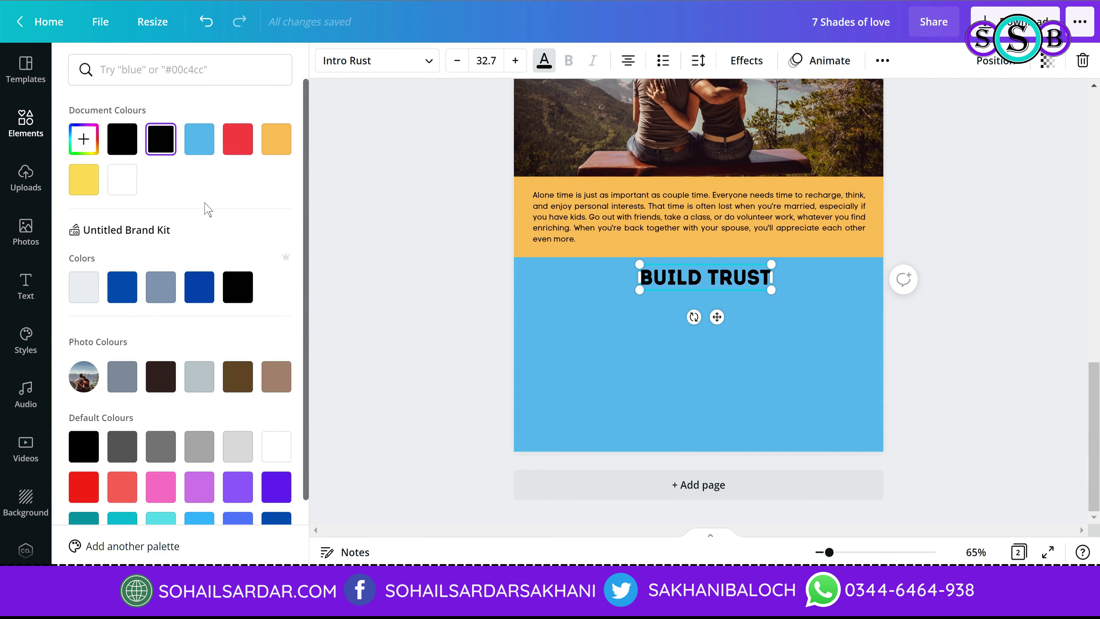
click(133, 184)
click(712, 389)
click(722, 284)
drag(722, 284, 715, 279)
Step: Add a ribbon graphic from a 'ribbon' search and fit it around the BUILD TRUST heading
click(174, 63)
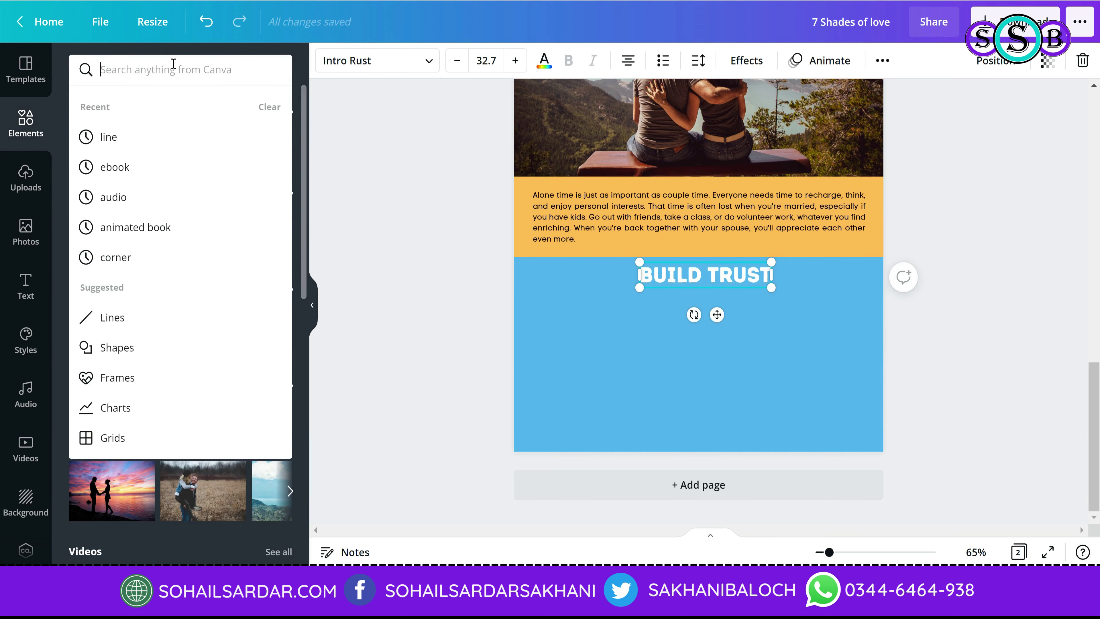
text(ribbon)
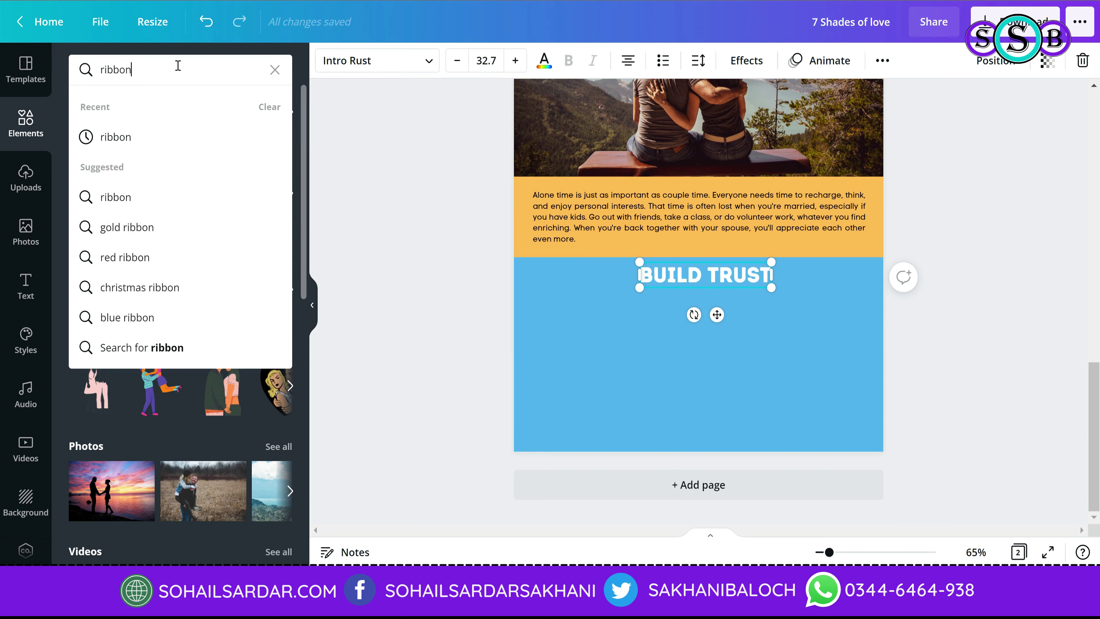
key(Return)
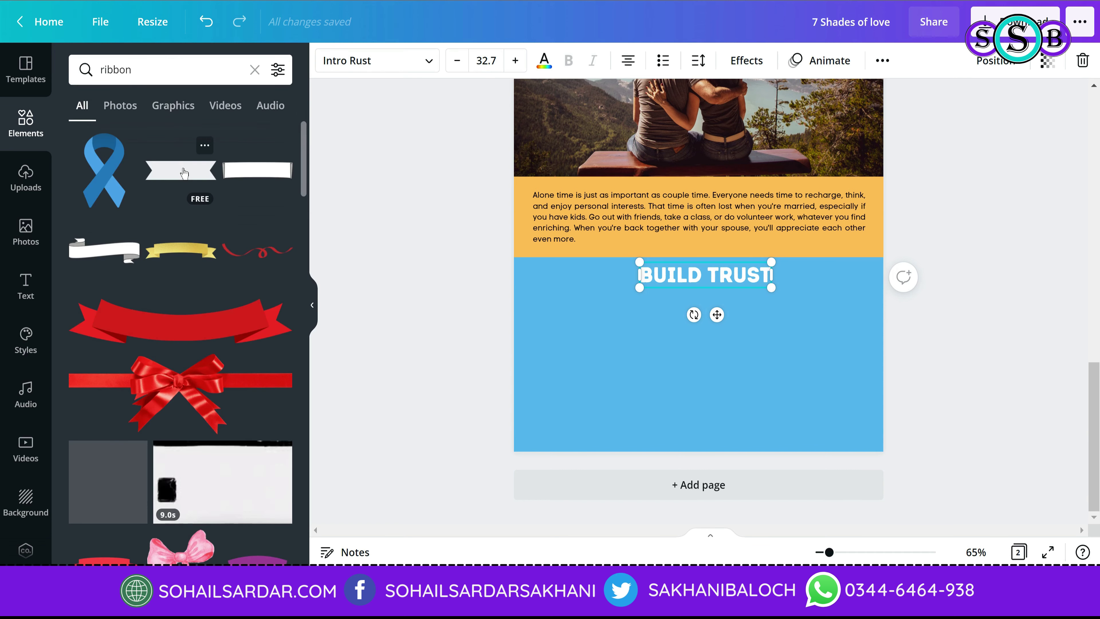
click(615, 264)
drag(705, 169, 711, 267)
drag(633, 295, 615, 293)
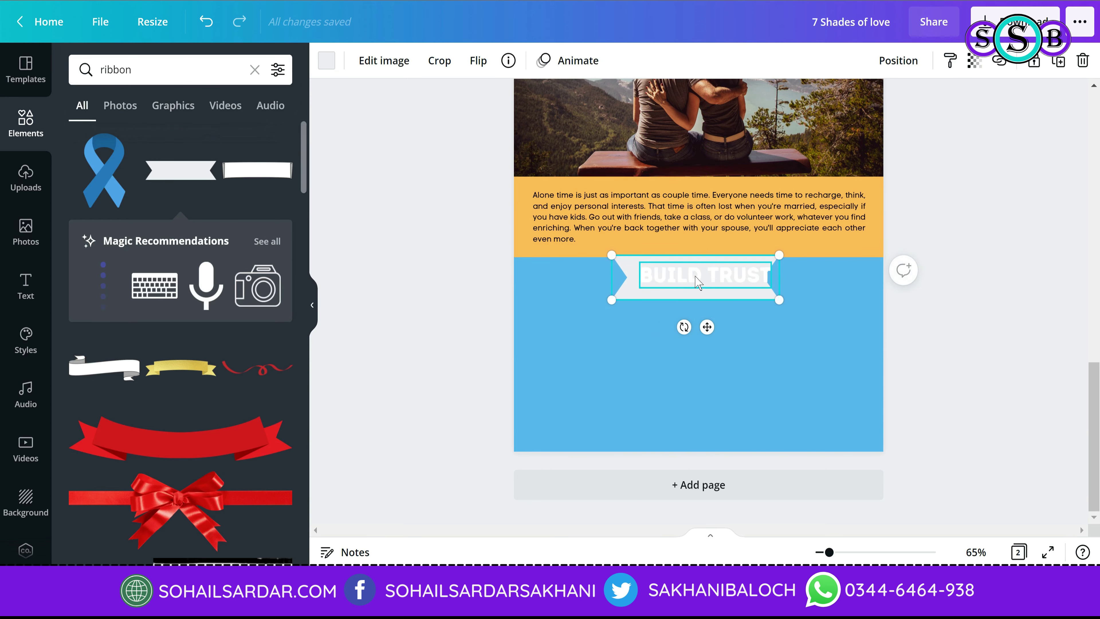
drag(695, 299, 693, 289)
Step: Make the ribbon black and line it up on the orange band's lower edge
click(323, 65)
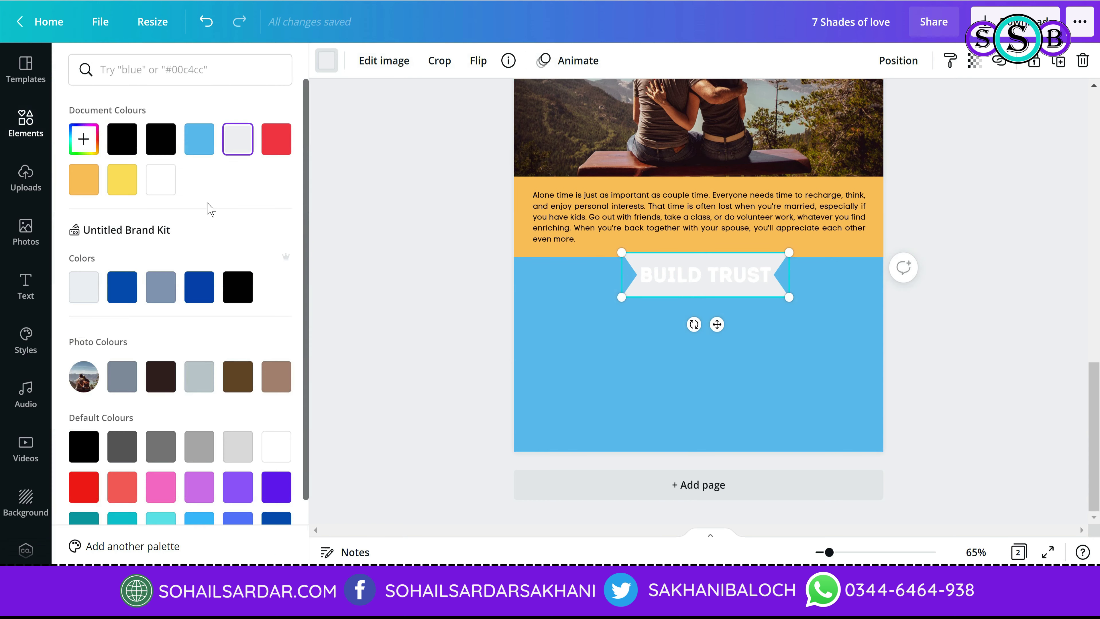
click(159, 139)
click(889, 360)
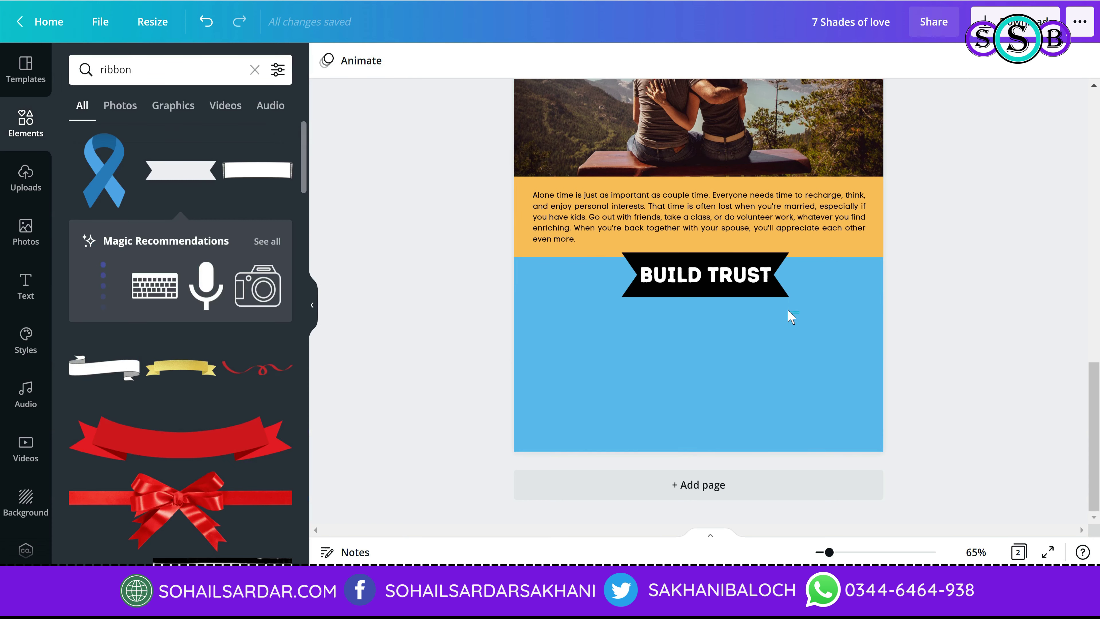
click(742, 287)
mouse_move(742, 286)
mouse_down()
mouse_move(739, 270)
mouse_move(793, 271)
mouse_move(728, 274)
mouse_up()
click(856, 260)
click(776, 305)
click(828, 256)
click(786, 256)
click(967, 380)
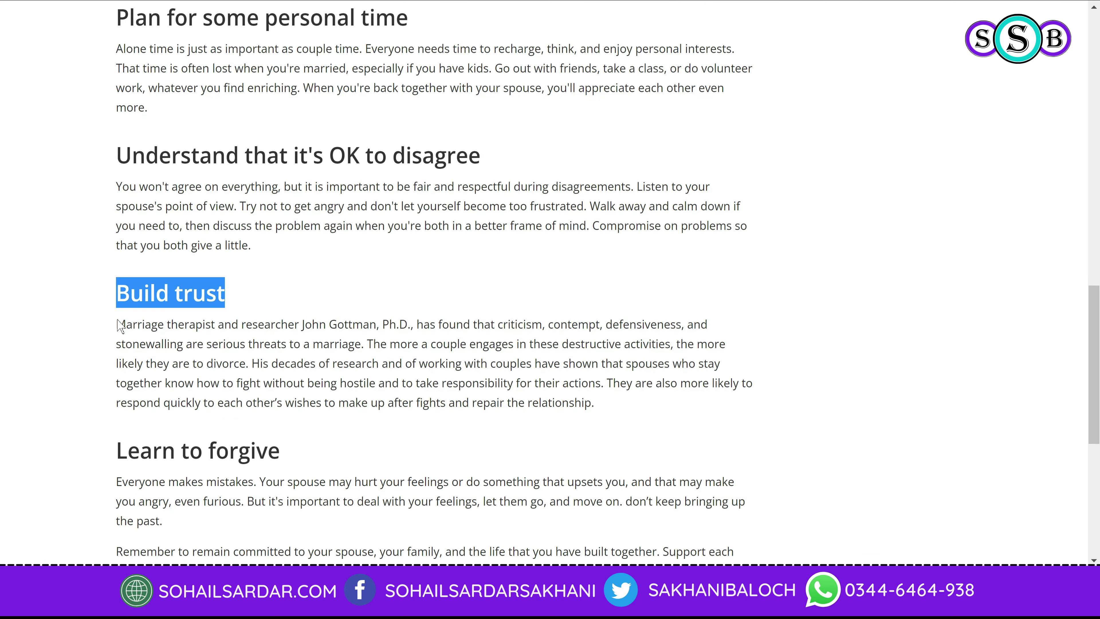
Step: Duplicate the Alone time paragraph onto the blue area and replace its text with the Build trust paragraph
drag(120, 325, 241, 293)
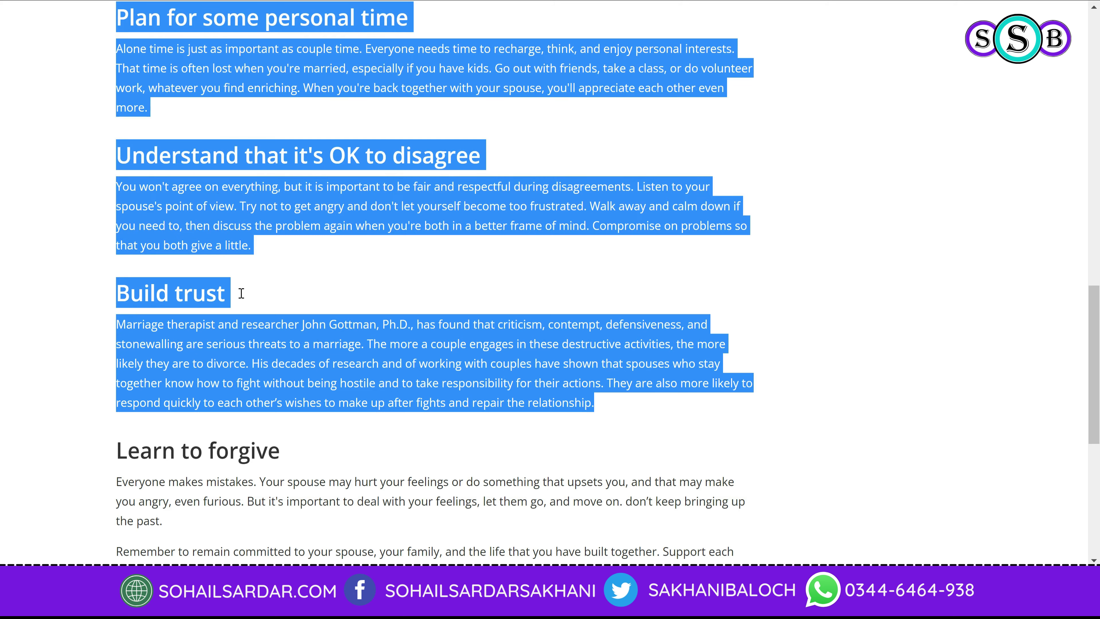
text(Alone time is just as important as couple time. Everyone needs time to recharge, think, and enjoy personal interests. That time is often lost when you're married, especially if you have kids. Go out with friends, take a class, or do volunteer work, whatever you find enriching. When you're back together with your spouse, you'll appreciate each other even more.)
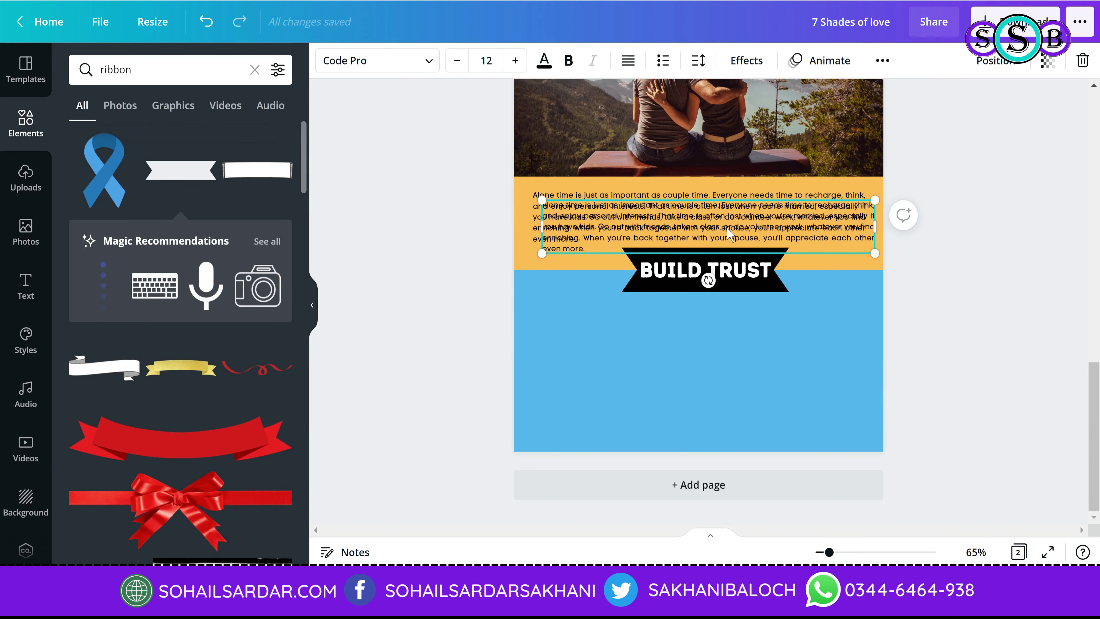
drag(717, 218, 720, 342)
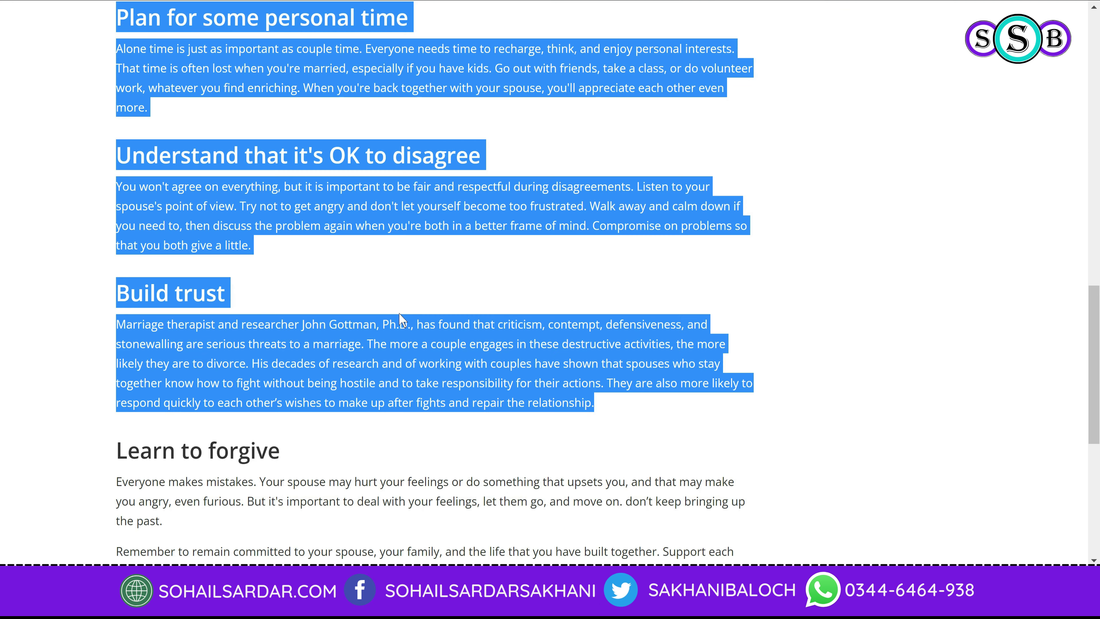
drag(602, 429, 122, 324)
key(ctrl+c)
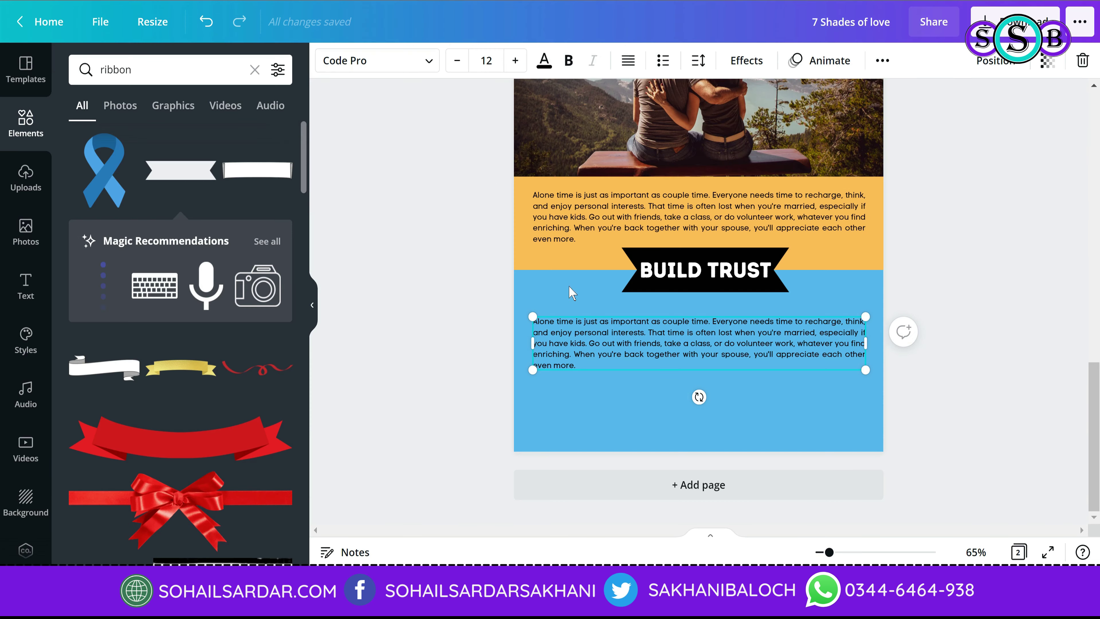
double_click(629, 356)
key(ctrl+v)
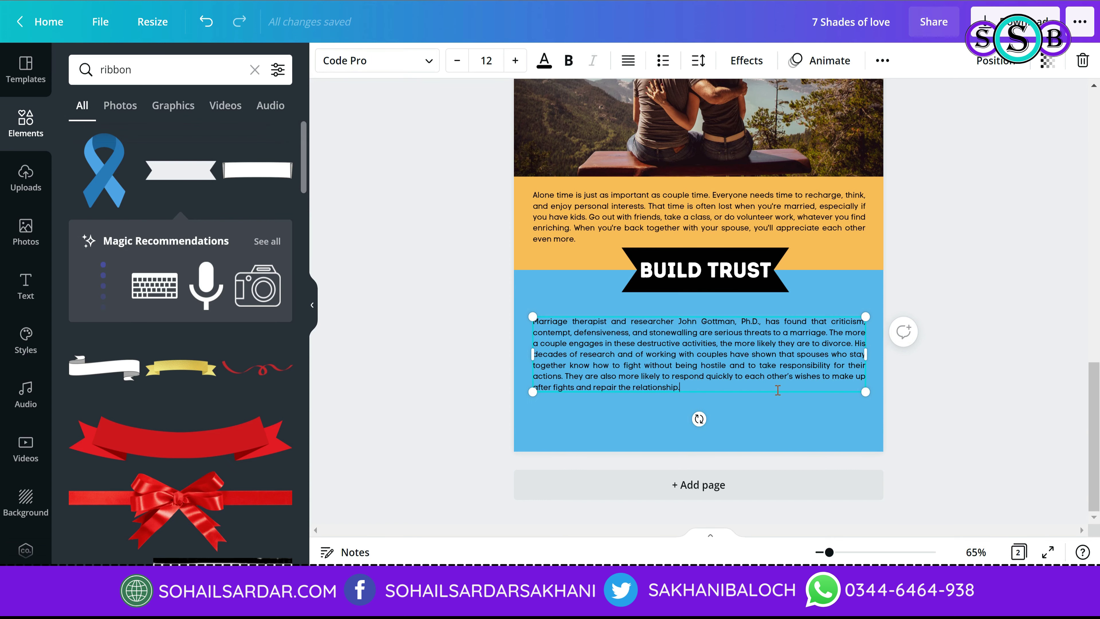
Step: Move the Build trust paragraph up closer to the ribbon
double_click(775, 317)
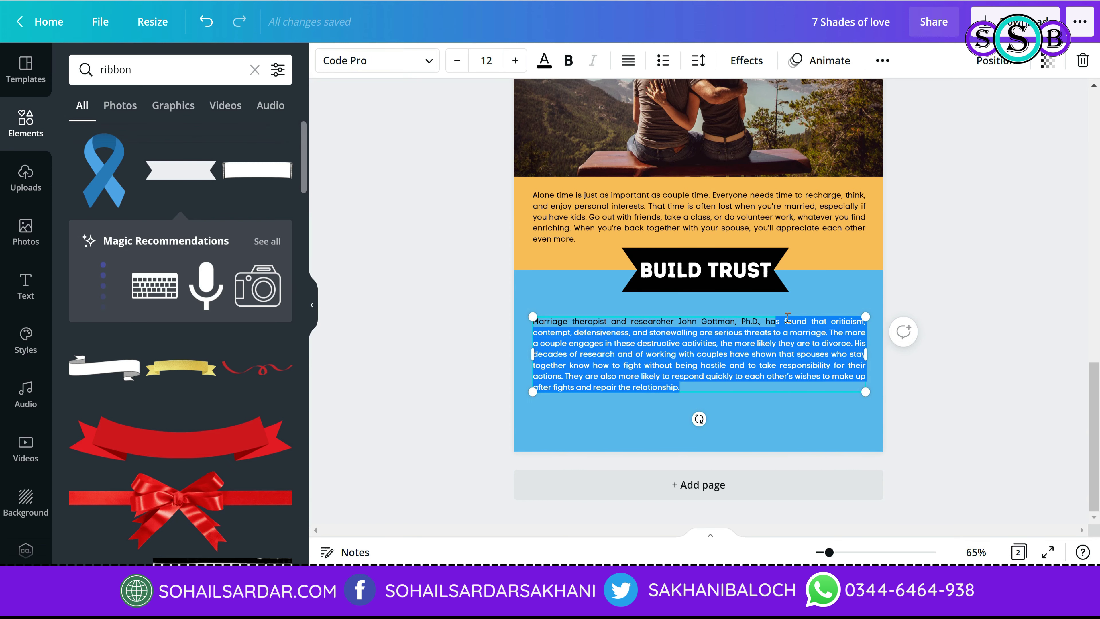
click(809, 321)
drag(809, 315, 809, 300)
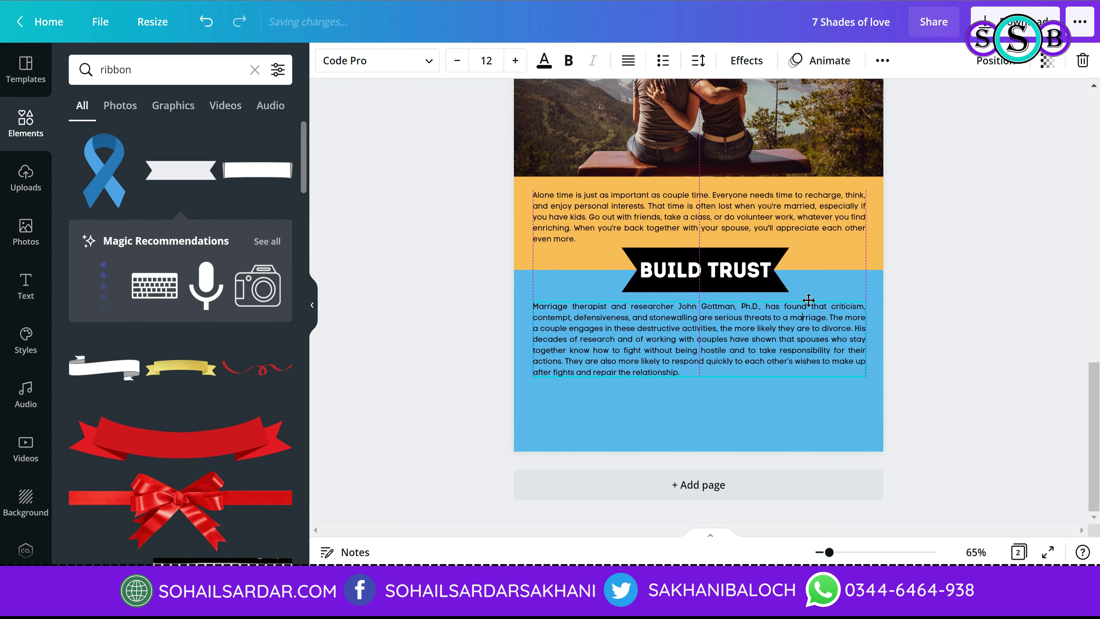
scroll(700, 423, up, 5)
click(1007, 393)
scroll(1007, 405, down, 4)
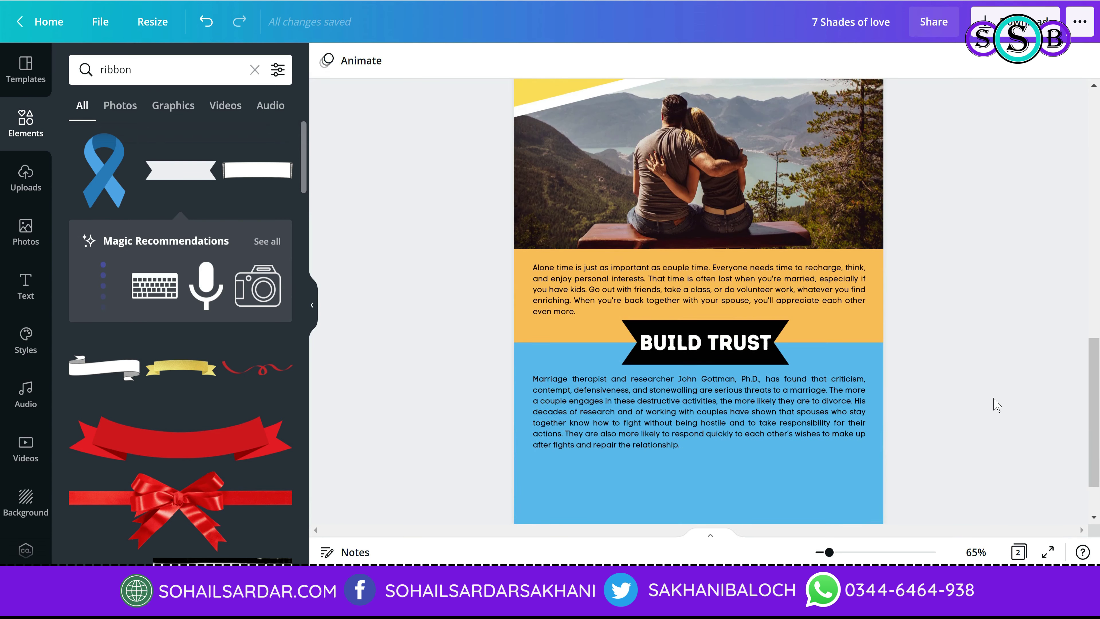
scroll(997, 405, down, 2)
Step: Append a second copy of the paragraph, trimmed to end at 'hostile.'
click(743, 345)
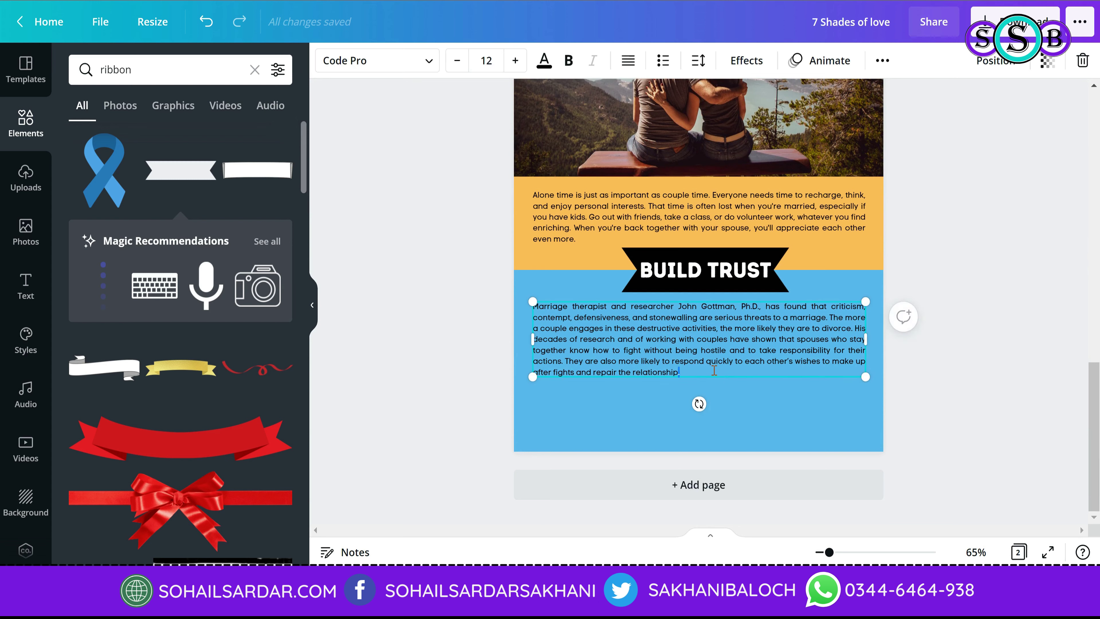
key(Return)
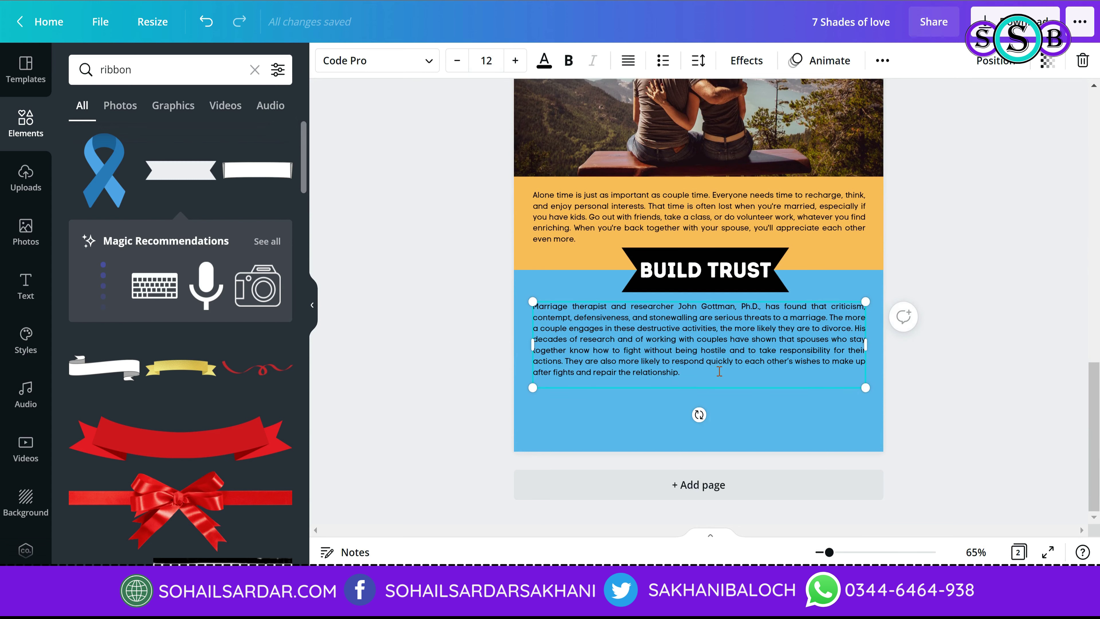
key(ctrl+v)
drag(674, 447, 739, 429)
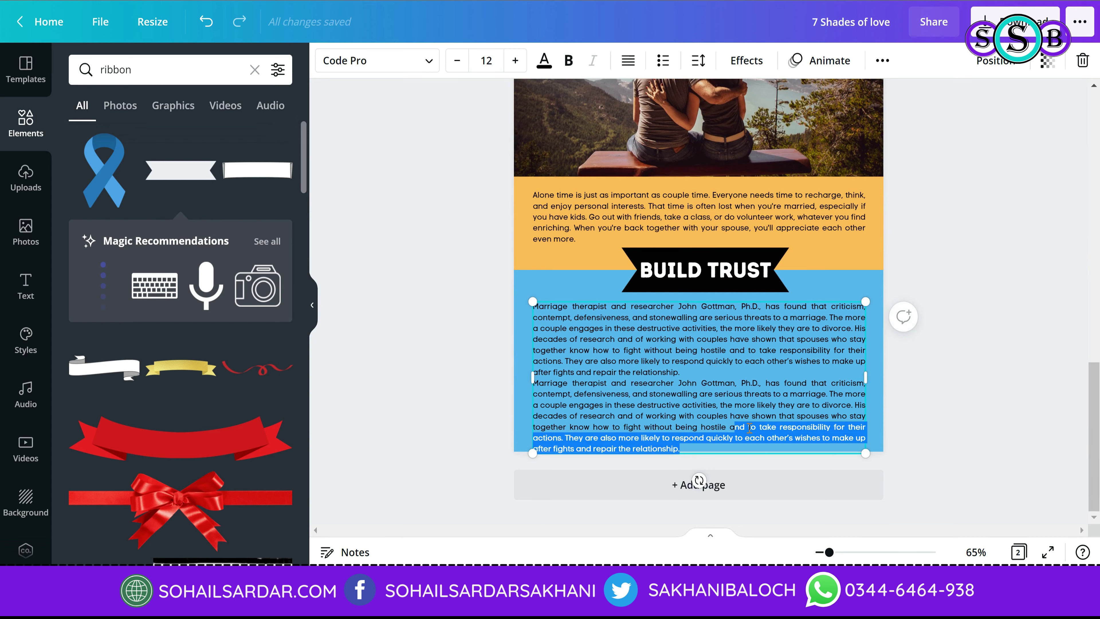
text(.)
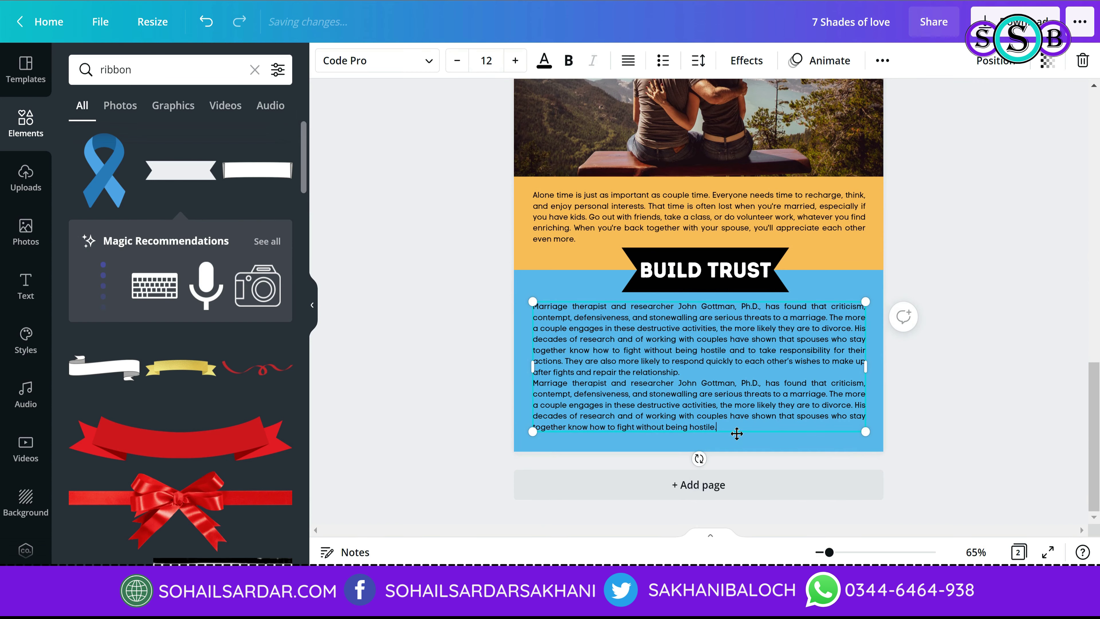
click(950, 464)
scroll(927, 465, up, 5)
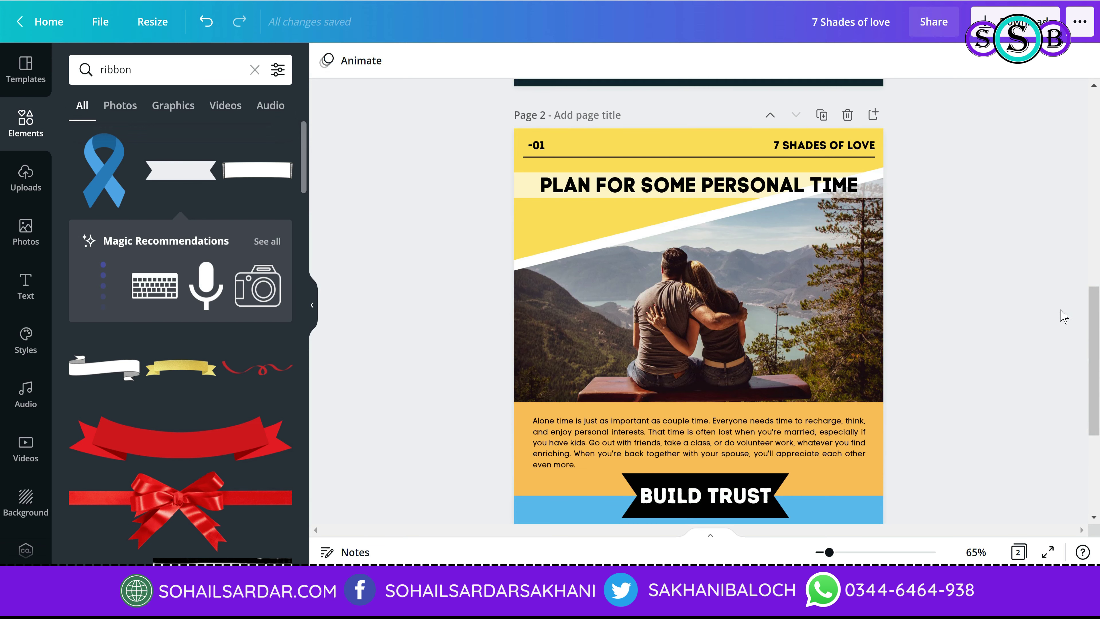
scroll(983, 321, down, 5)
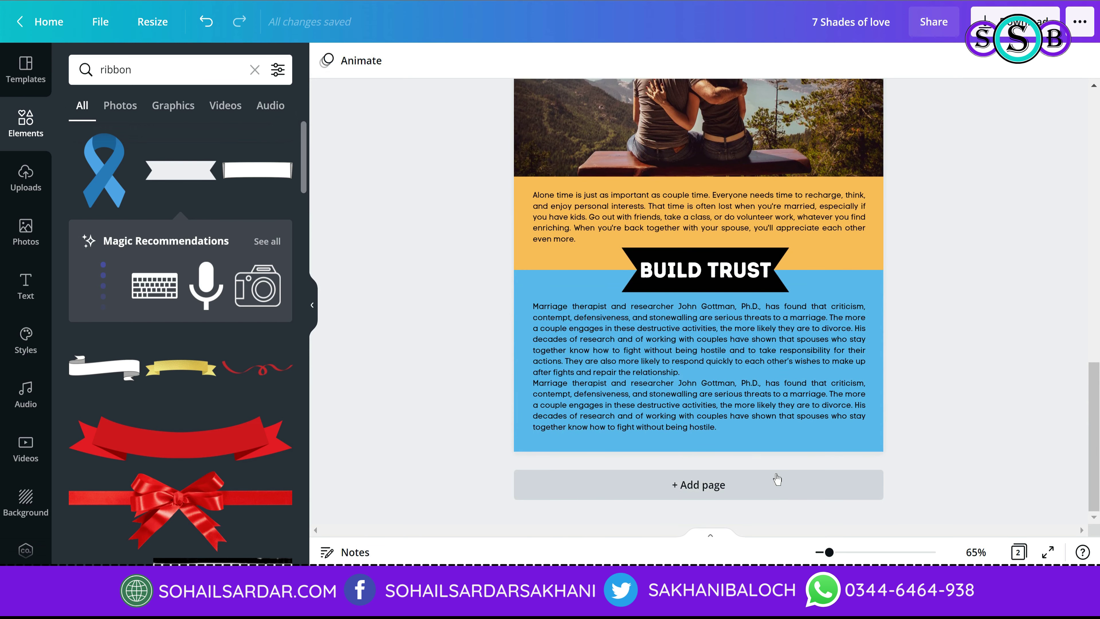
Step: Add a blank page 3, then select the 'Tell your spouse that you're thankful' heading in the article
click(778, 479)
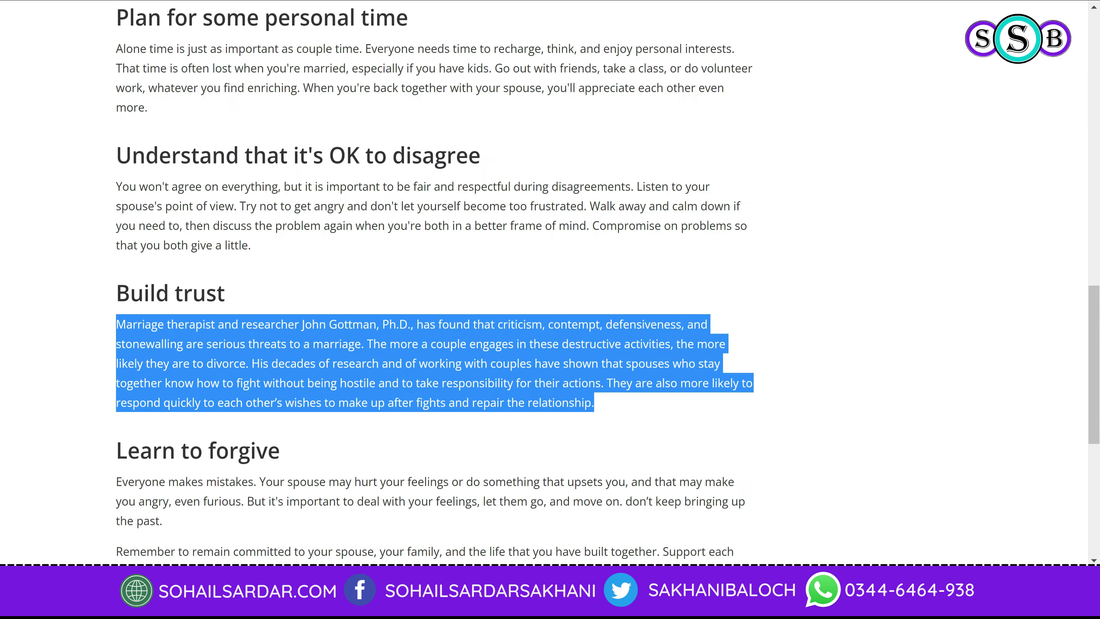
scroll(333, 278, down, 5)
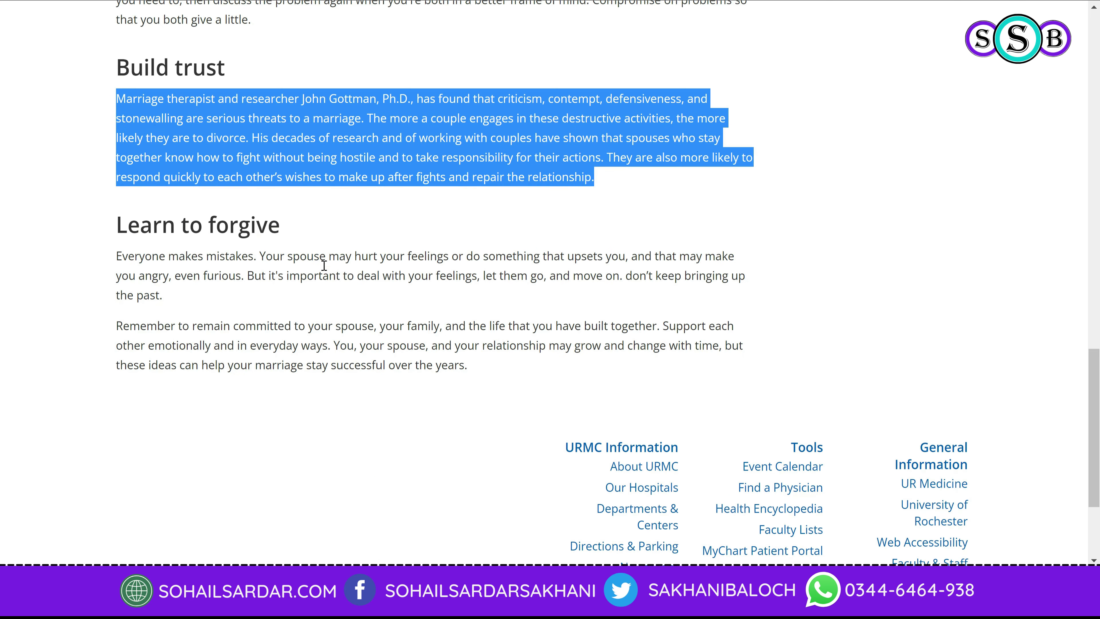
scroll(324, 265, down, 4)
scroll(346, 287, up, 13)
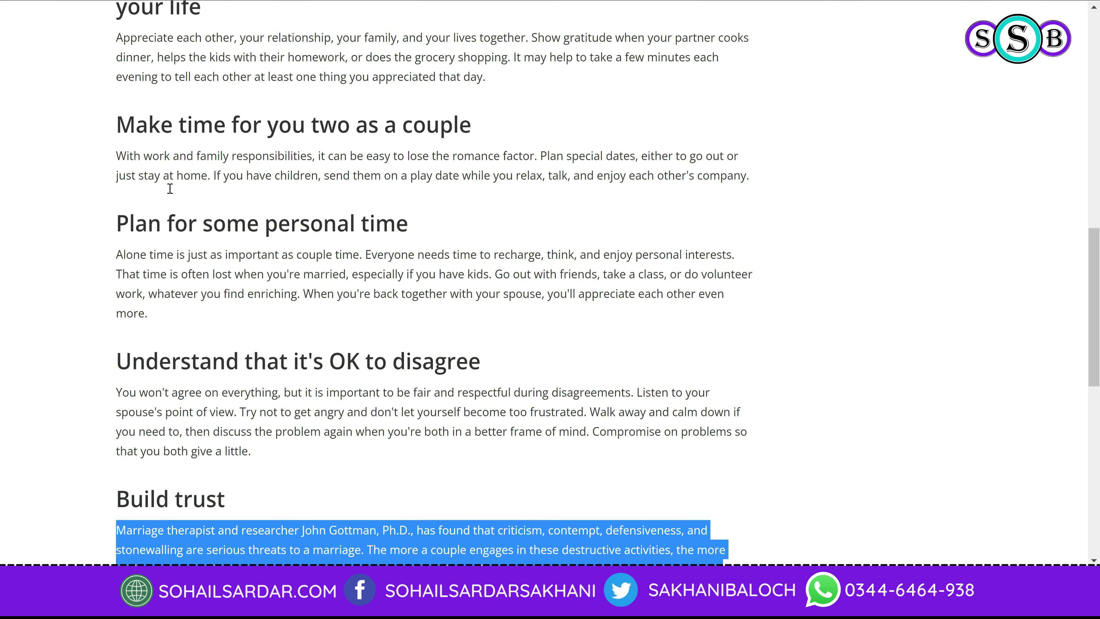
drag(125, 219, 429, 225)
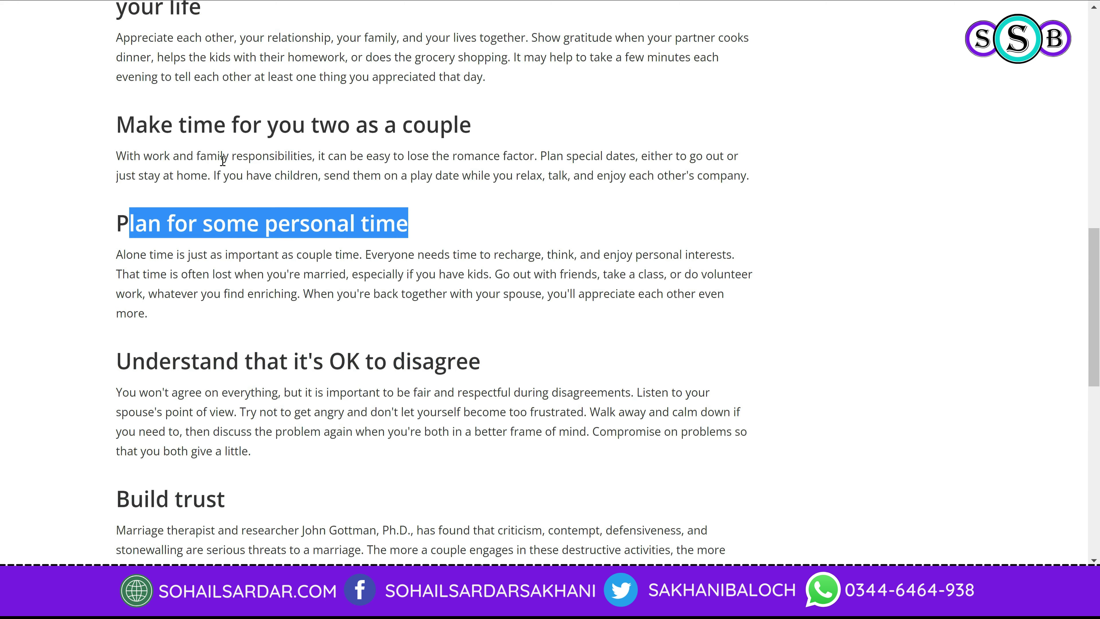
drag(116, 124, 241, 132)
scroll(158, 242, up, 3)
click(365, 171)
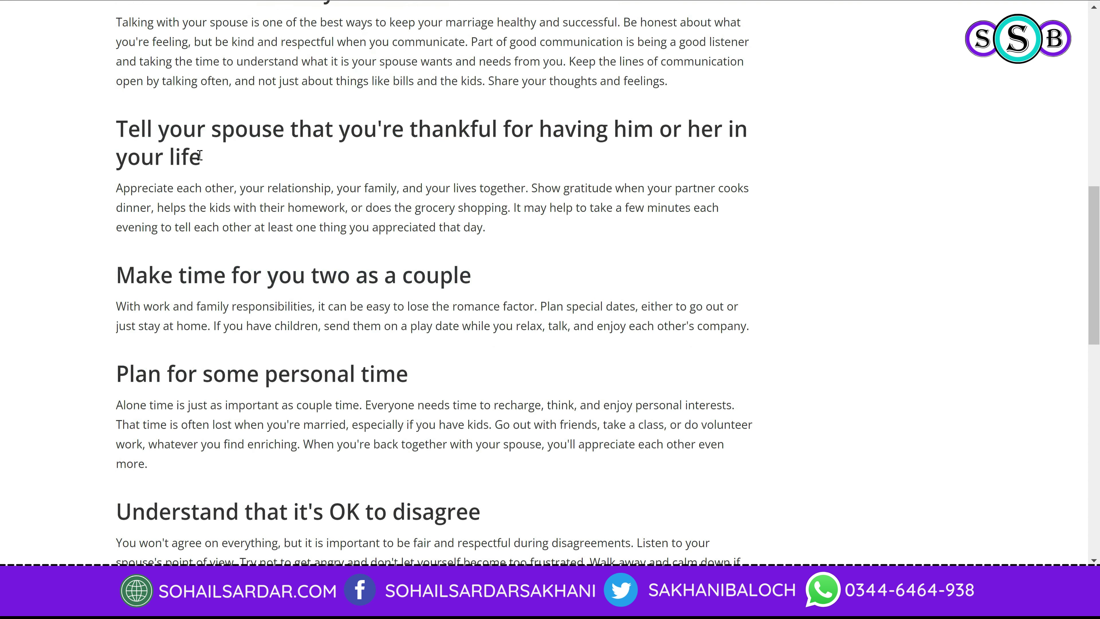
drag(203, 157, 121, 129)
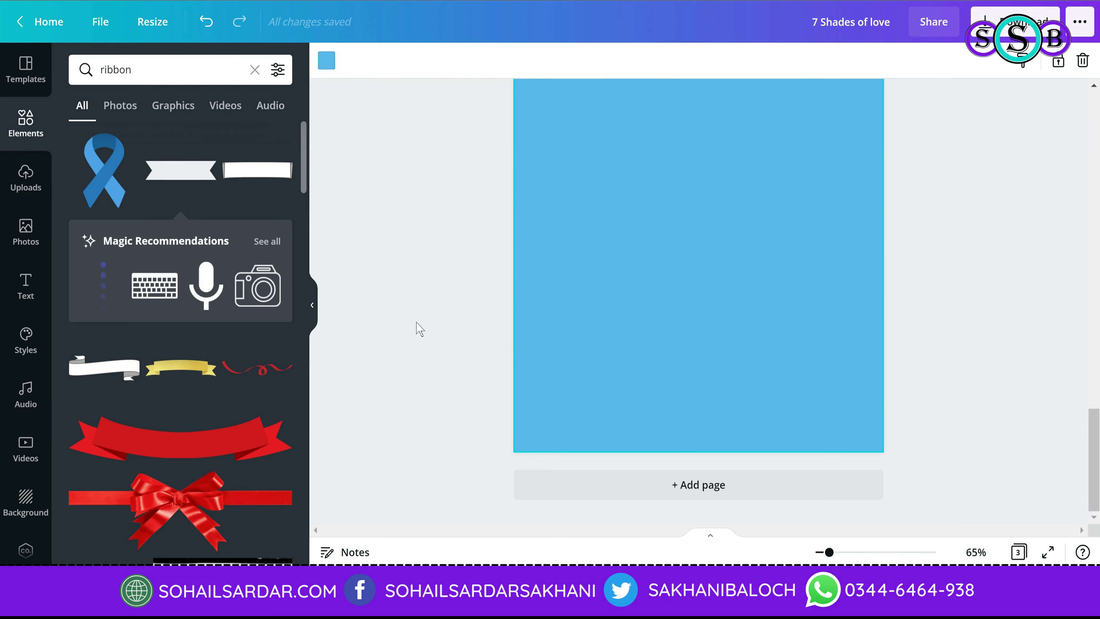
Step: Clear the 'ribbon' search in the Elements panel to show the default categories
scroll(520, 353, up, 2)
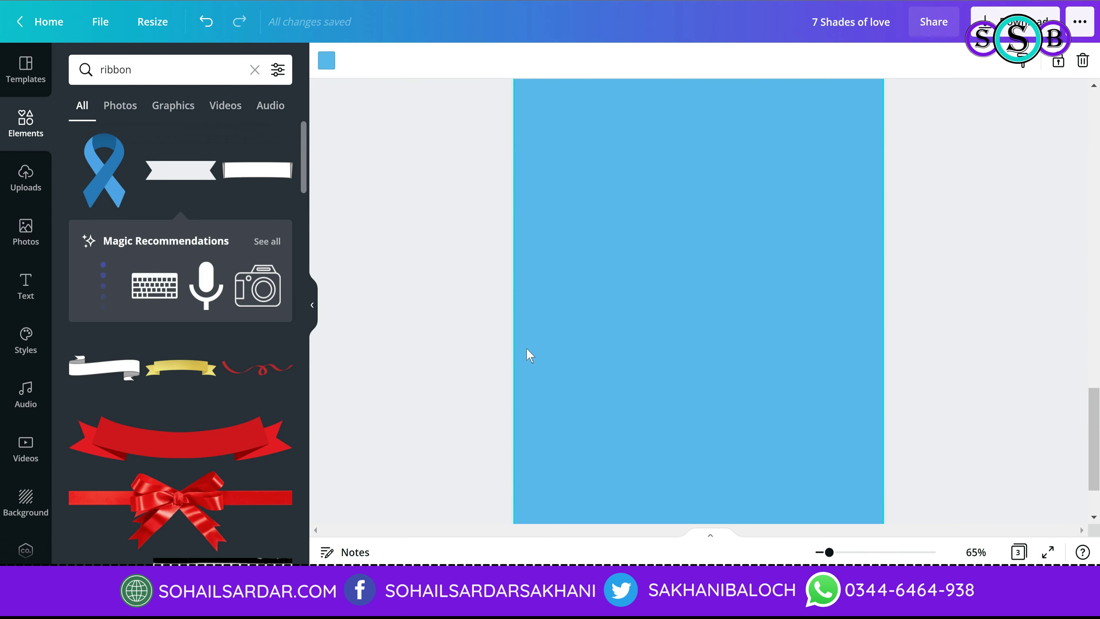
click(27, 136)
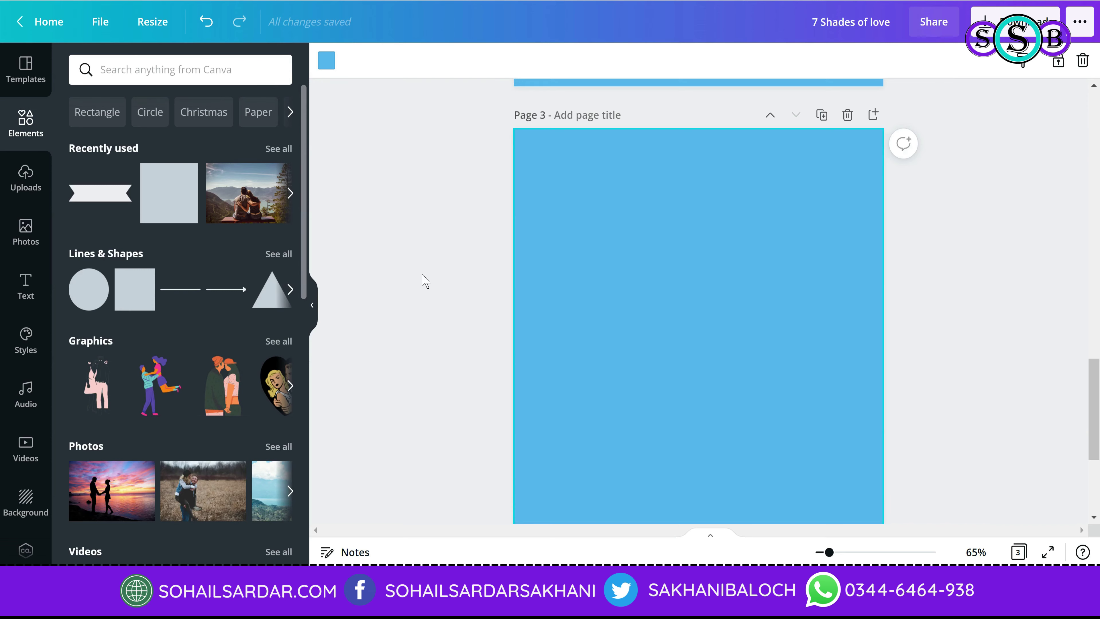
scroll(422, 283, up, 10)
scroll(370, 342, up, 2)
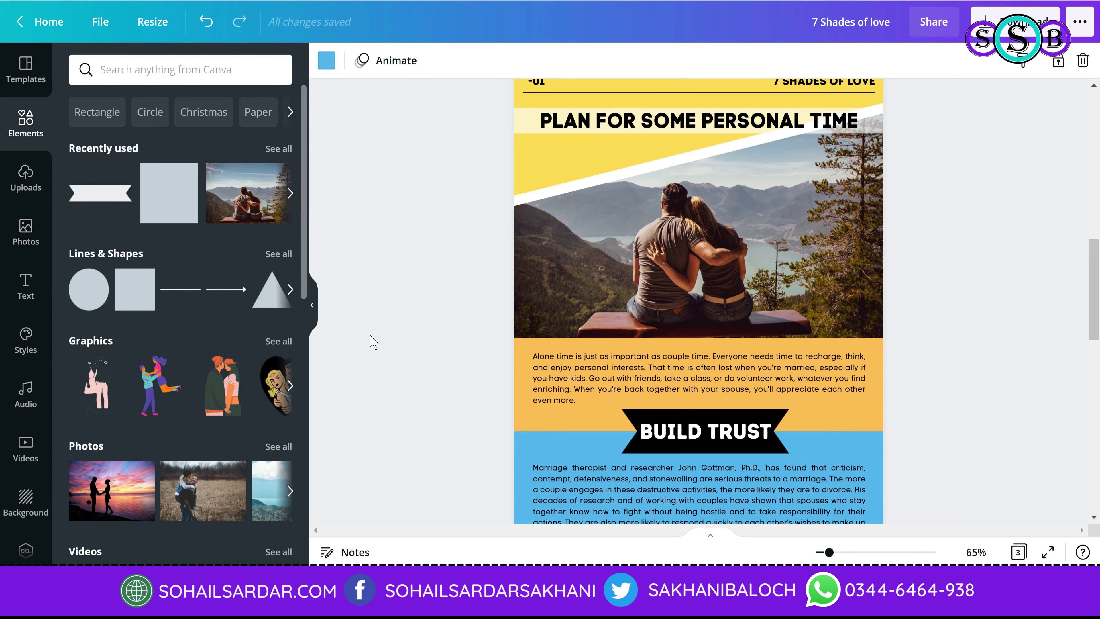
scroll(370, 342, down, 10)
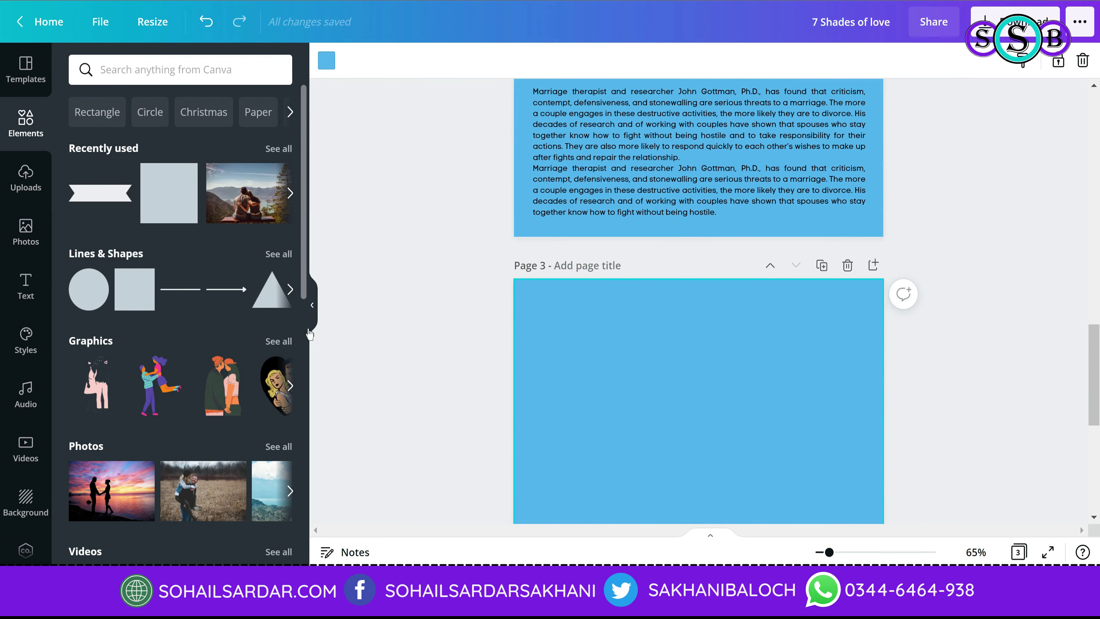
scroll(262, 303, down, 3)
scroll(164, 285, up, 3)
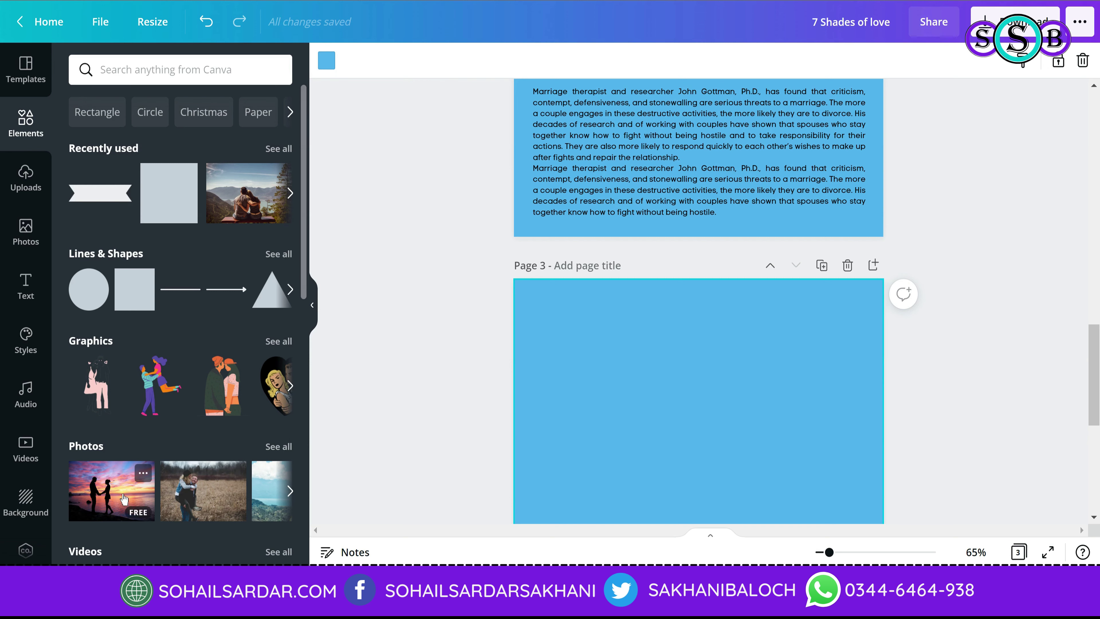
Step: Add a three-panel frame from a 'frame' search and stretch it across page 3 near the top
click(130, 68)
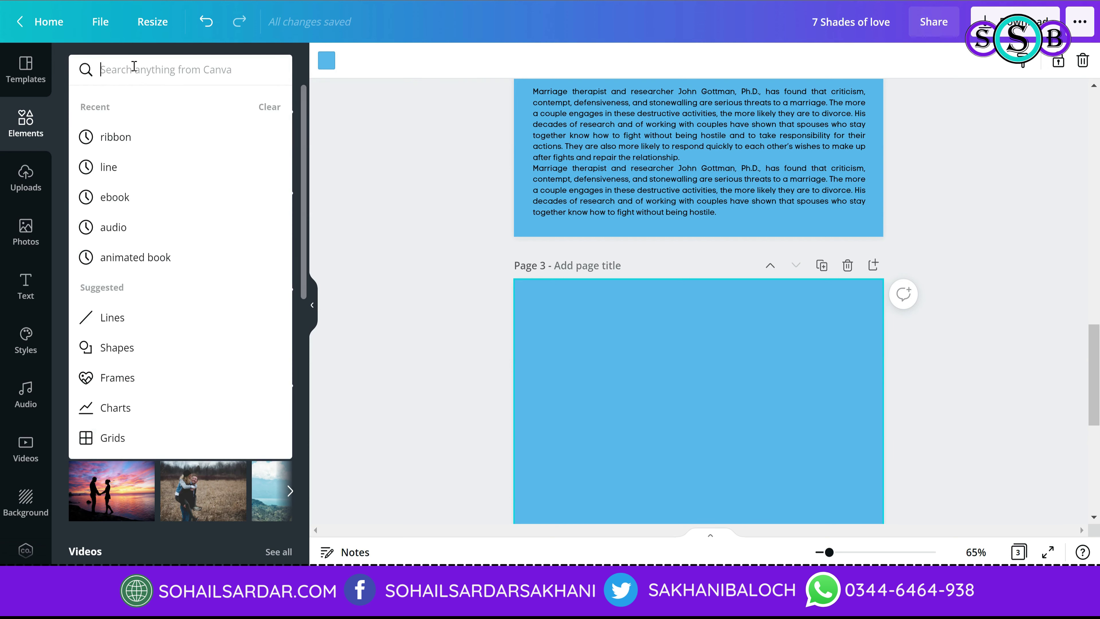
text(frame)
key(Return)
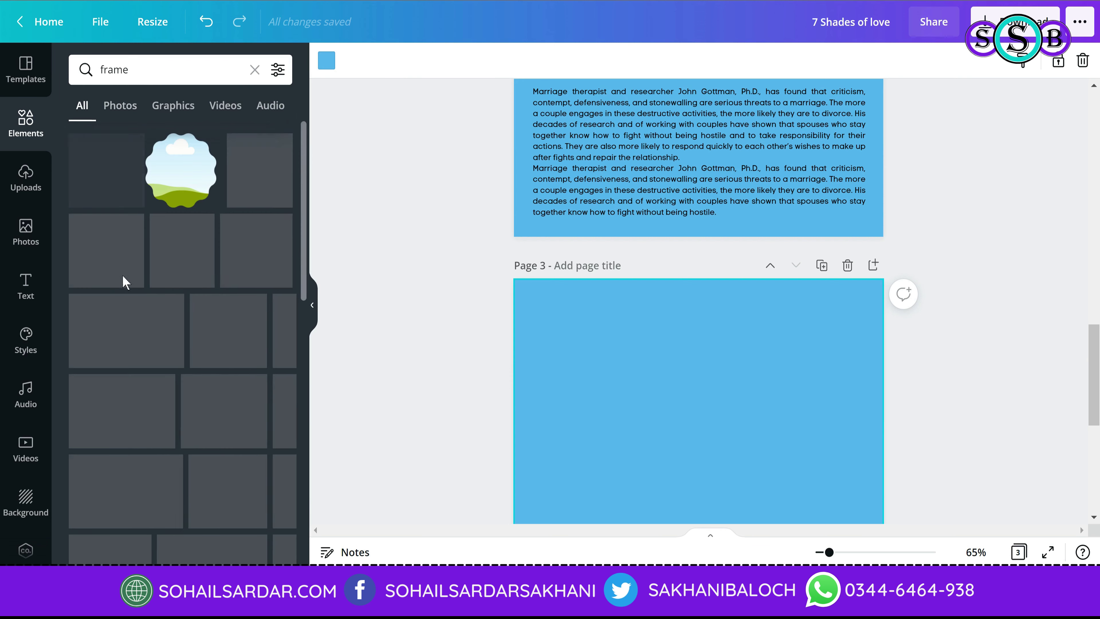
scroll(100, 429, down, 6)
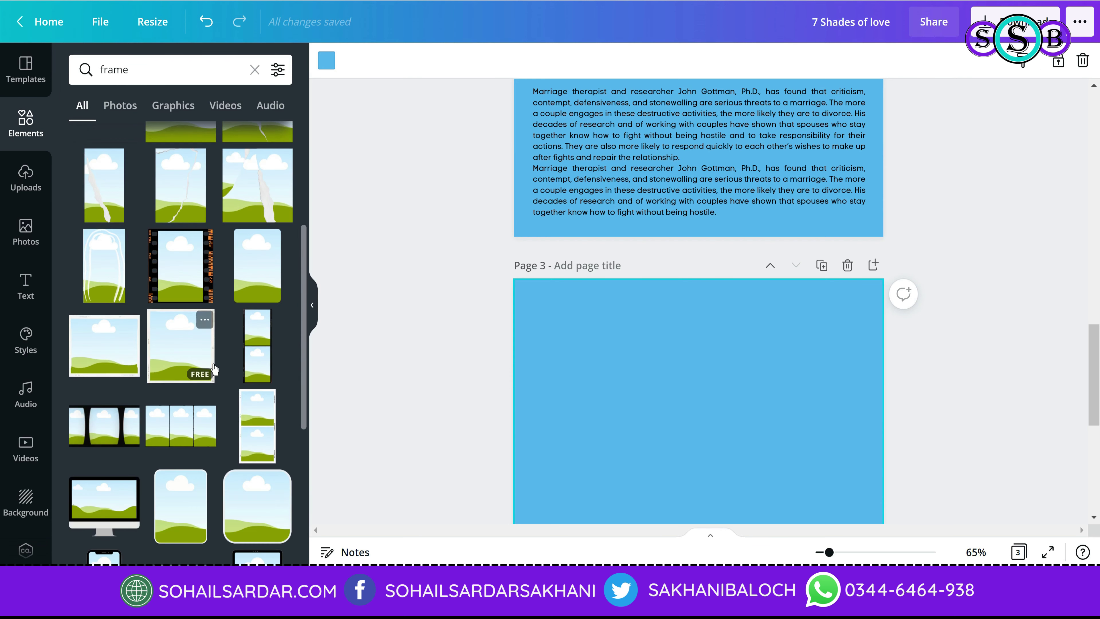
click(100, 430)
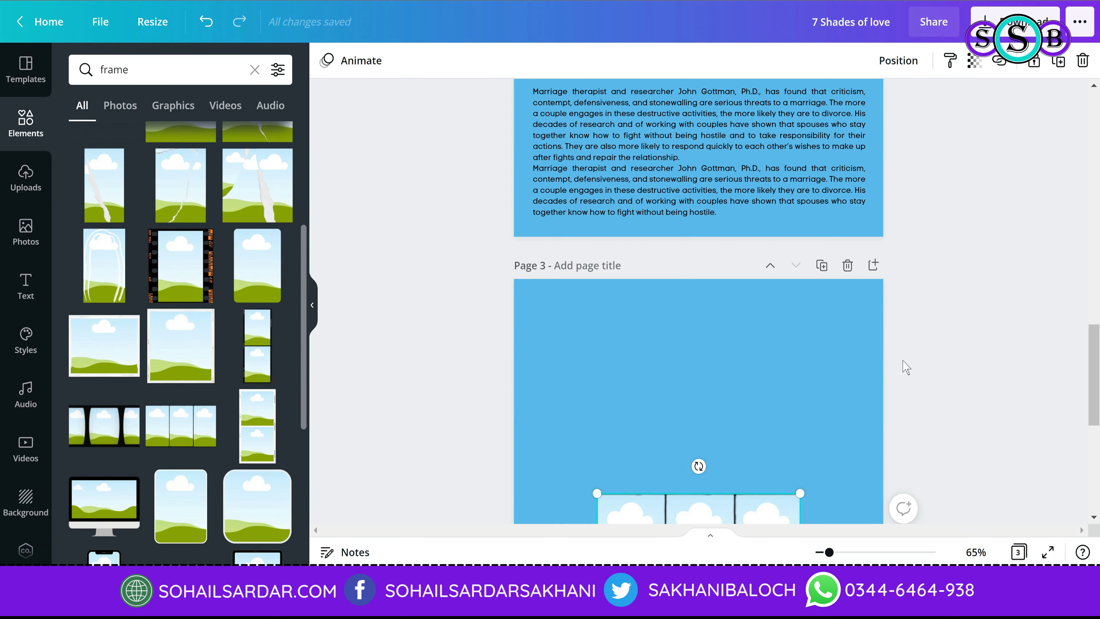
drag(695, 333, 621, 163)
scroll(624, 291, up, 3)
drag(626, 307, 607, 264)
drag(717, 322, 872, 445)
drag(783, 335, 782, 356)
click(761, 223)
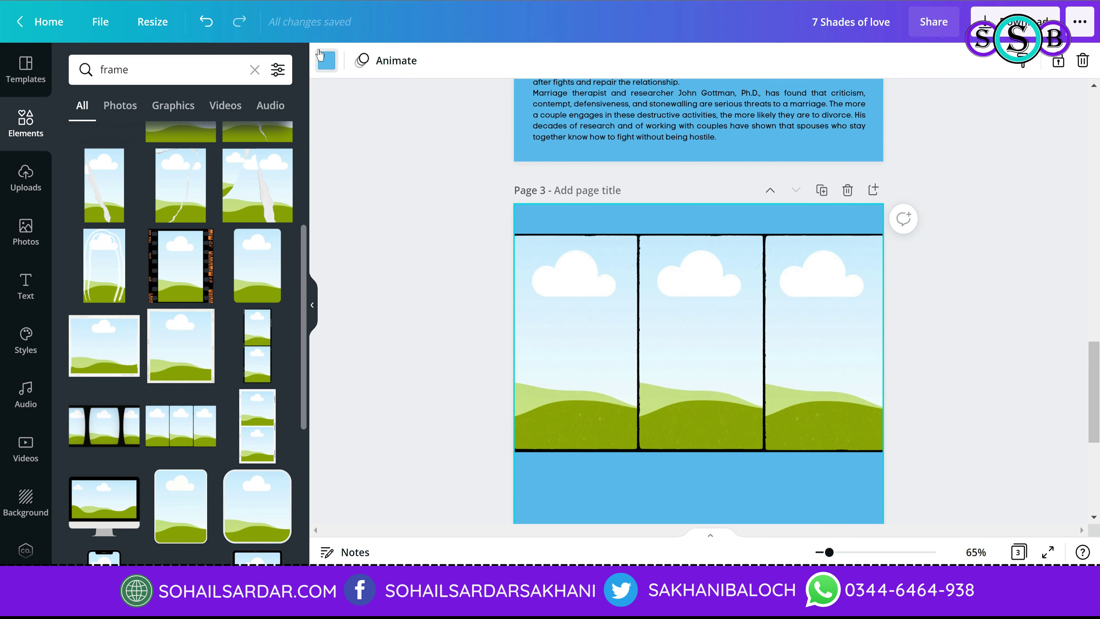
Step: Make page 3's background black after briefly trying yellow
click(326, 60)
click(84, 181)
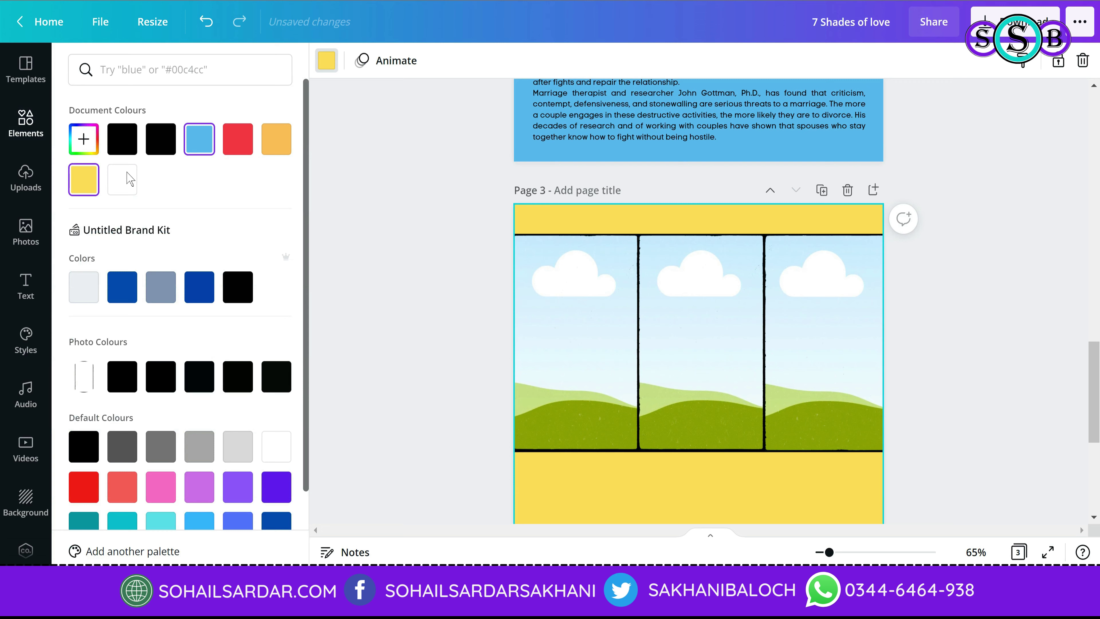
click(161, 139)
click(972, 331)
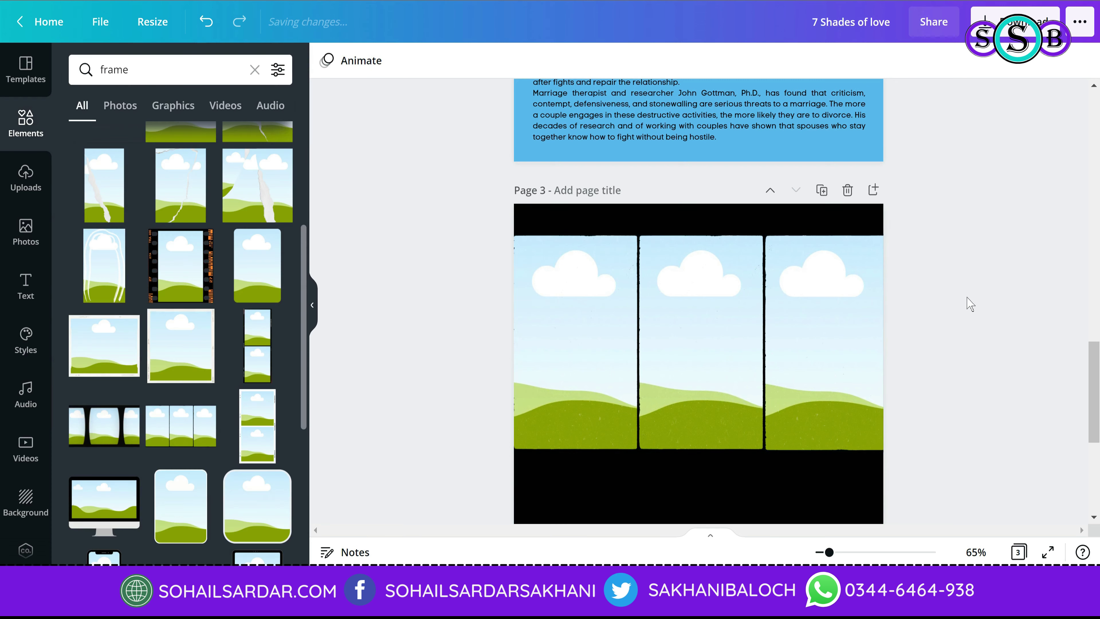
Step: Bring page 2's header group onto page 3 and make its 7 SHADES OF LOVE text white
scroll(965, 305, up, 10)
click(853, 233)
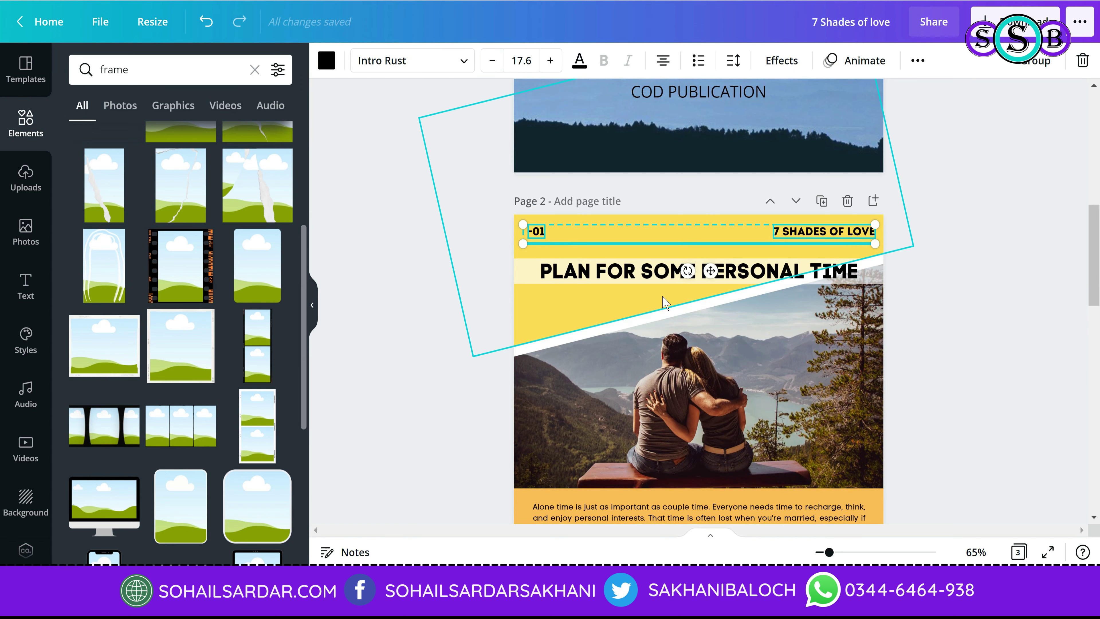
scroll(965, 364, down, 10)
scroll(965, 364, down, 3)
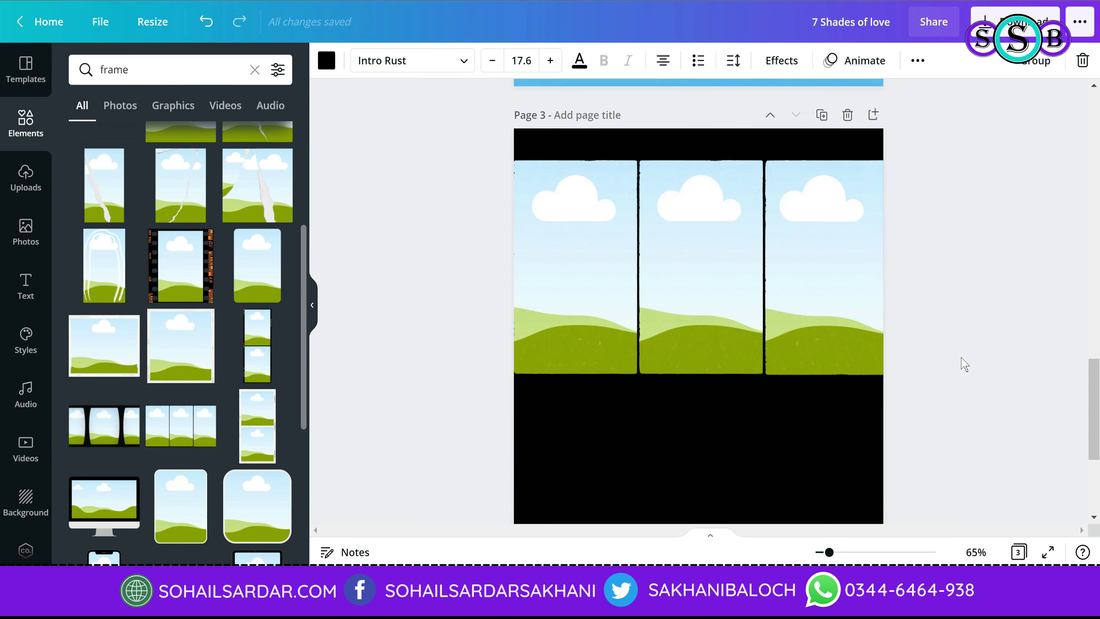
click(847, 147)
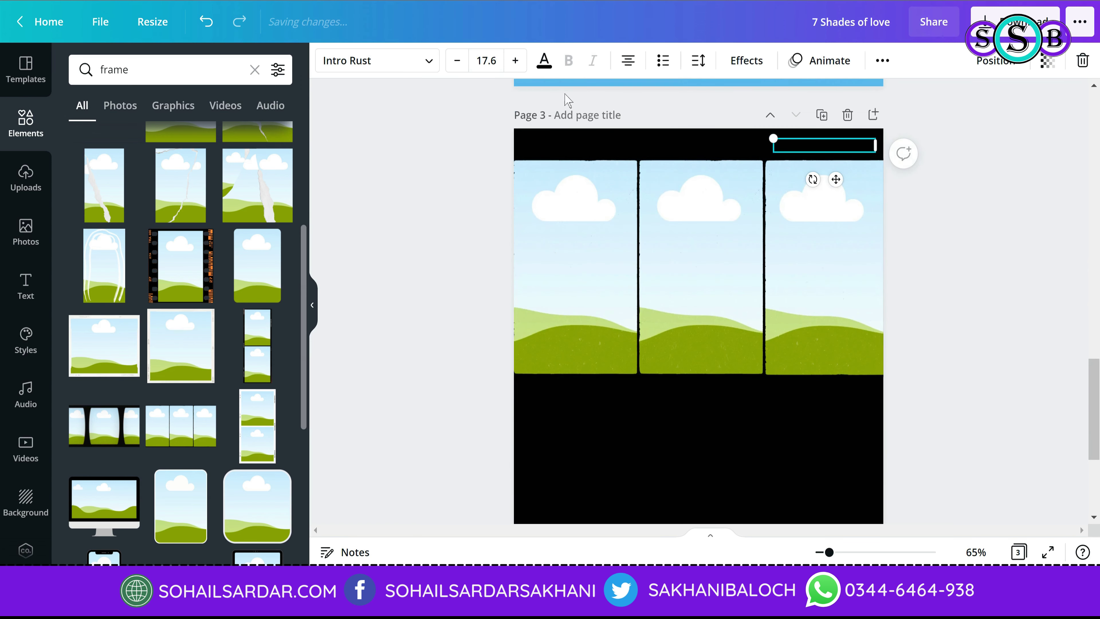
click(545, 60)
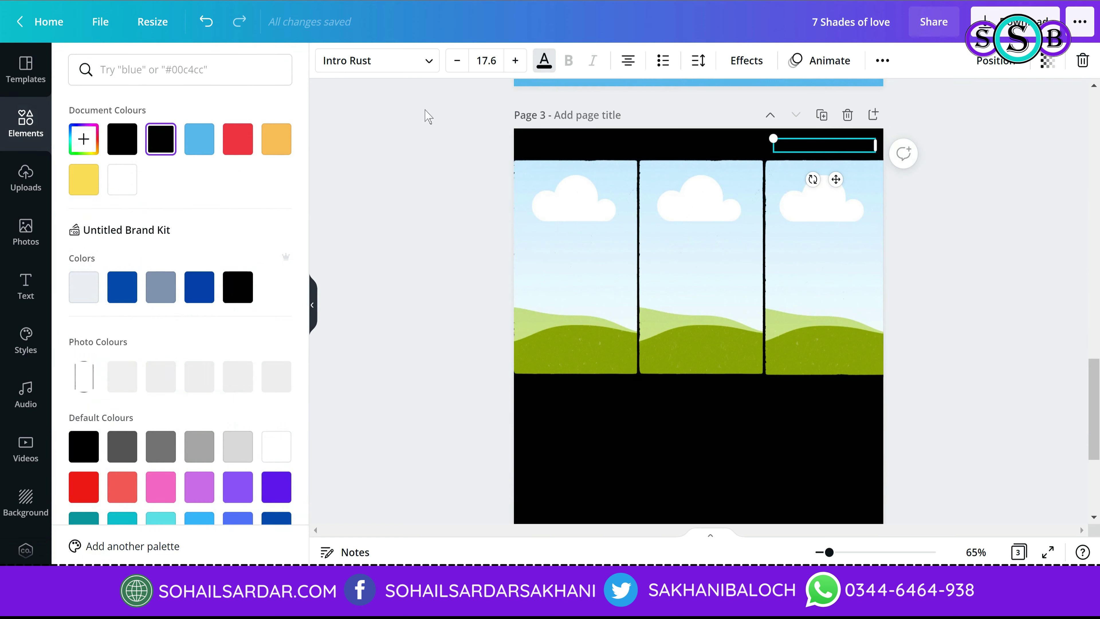
click(122, 179)
Step: Make the -01 text and divider line white, and renumber the page to -02
click(545, 146)
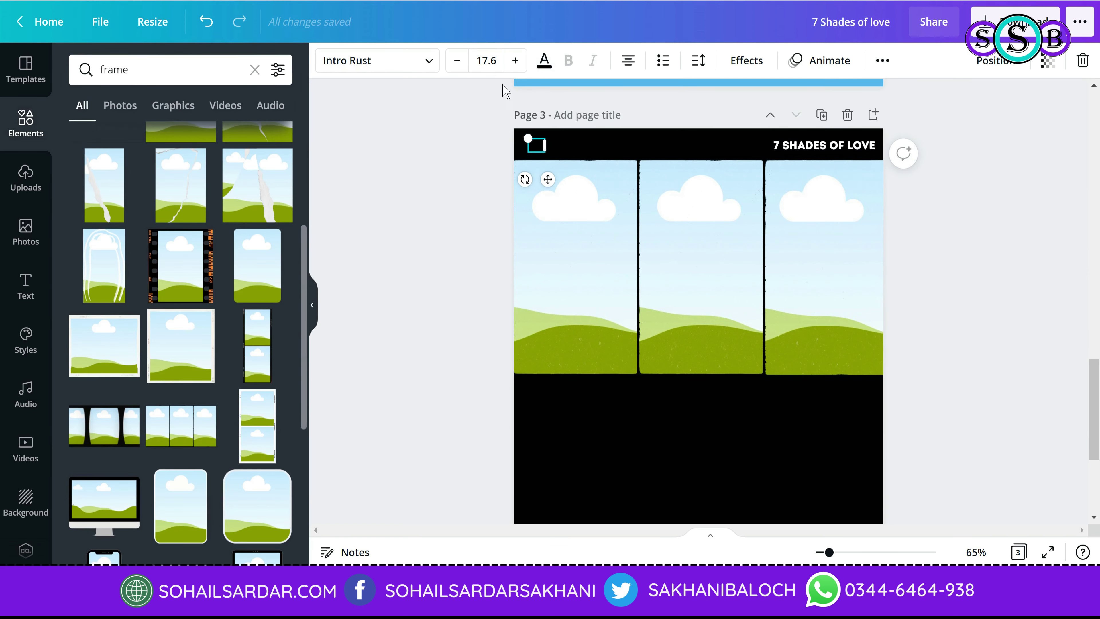
click(538, 66)
click(122, 180)
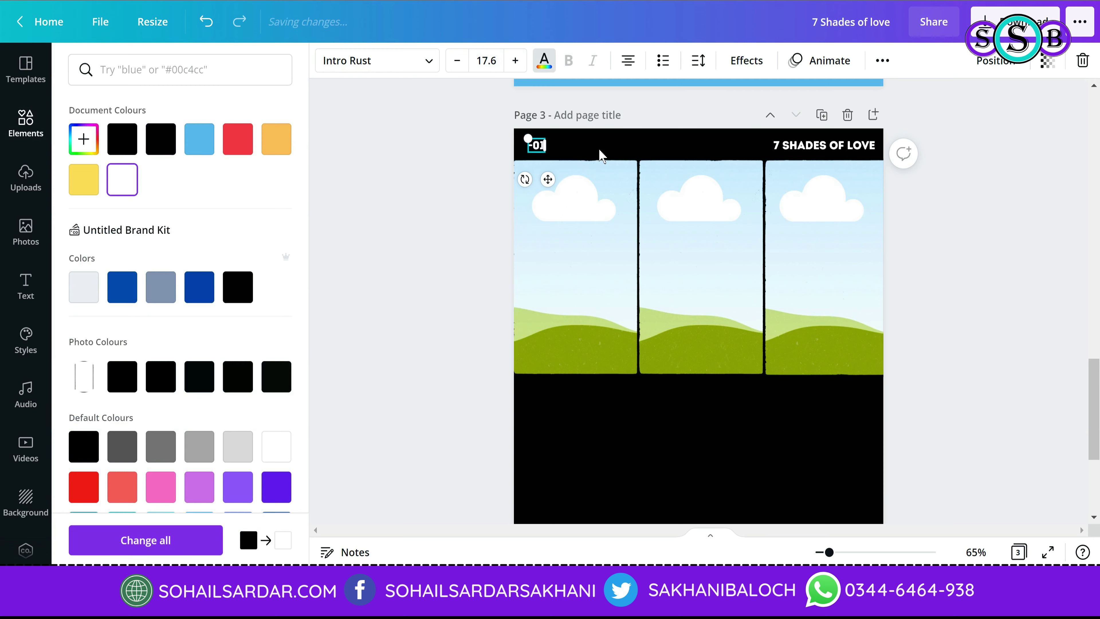
click(604, 159)
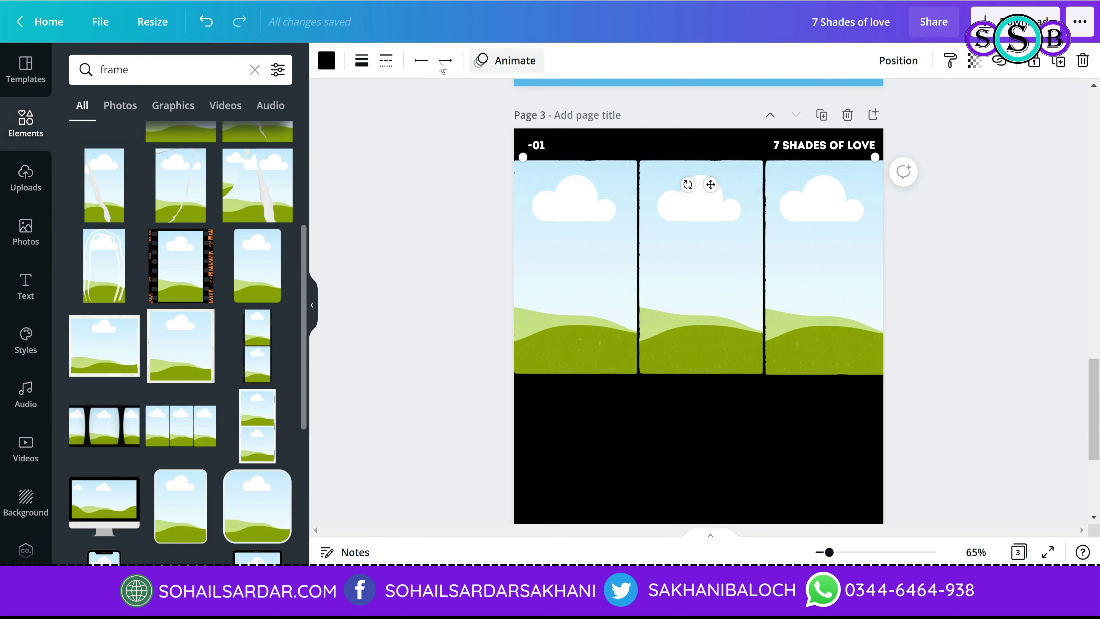
click(327, 60)
click(125, 191)
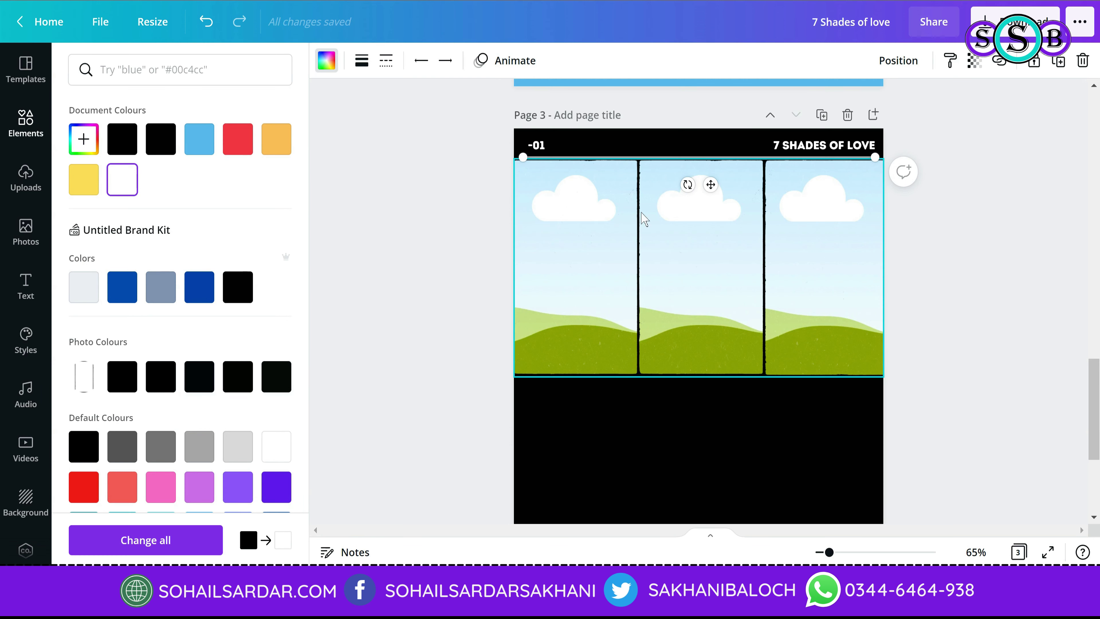
click(538, 147)
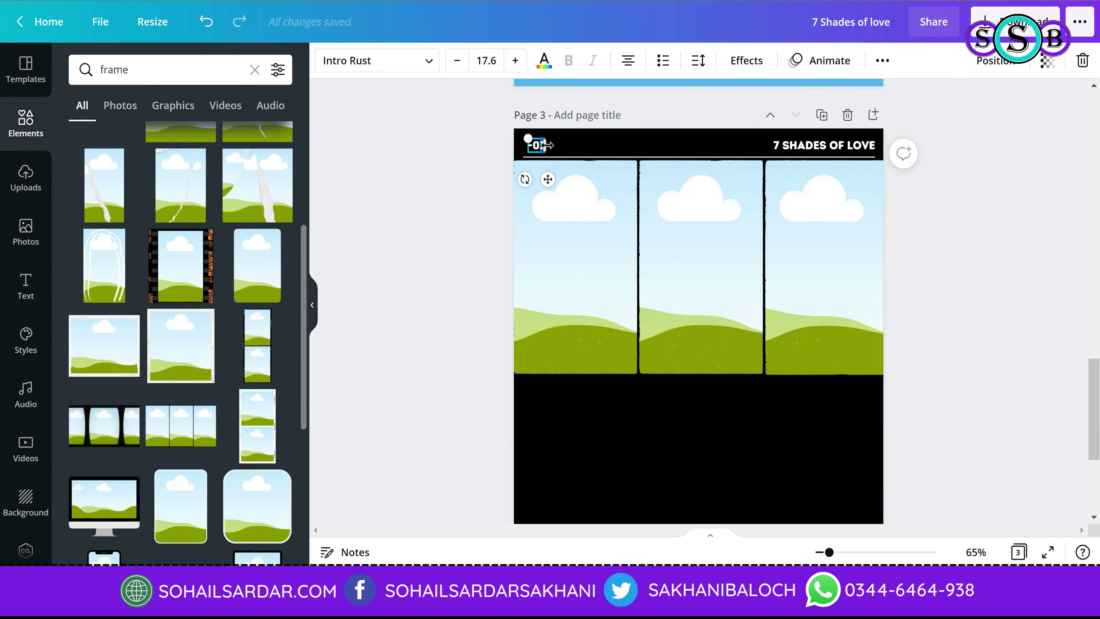
click(474, 185)
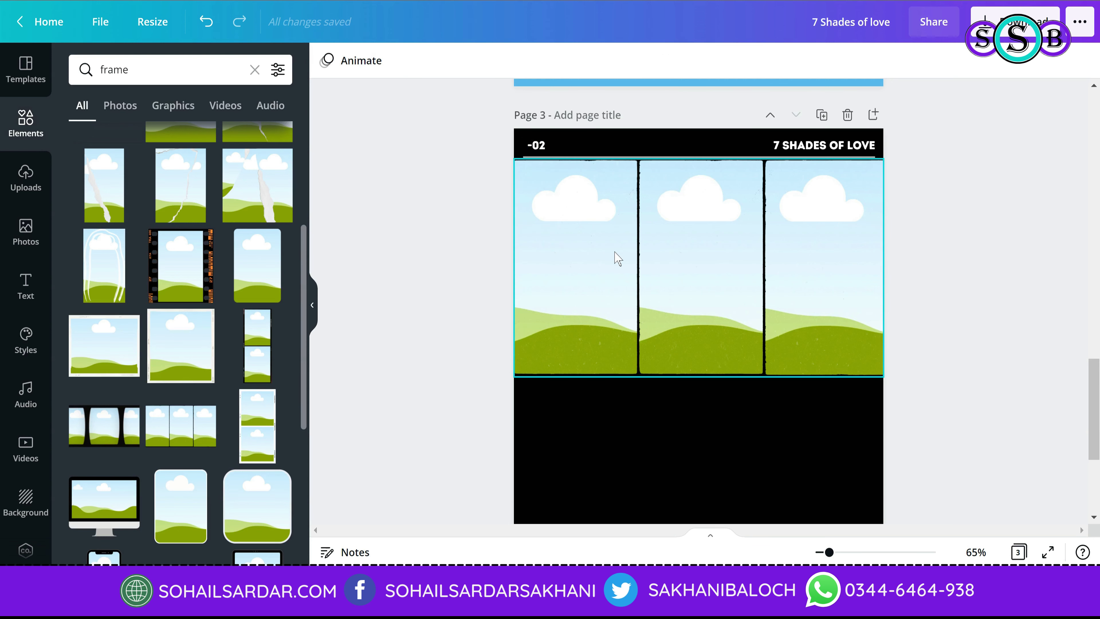
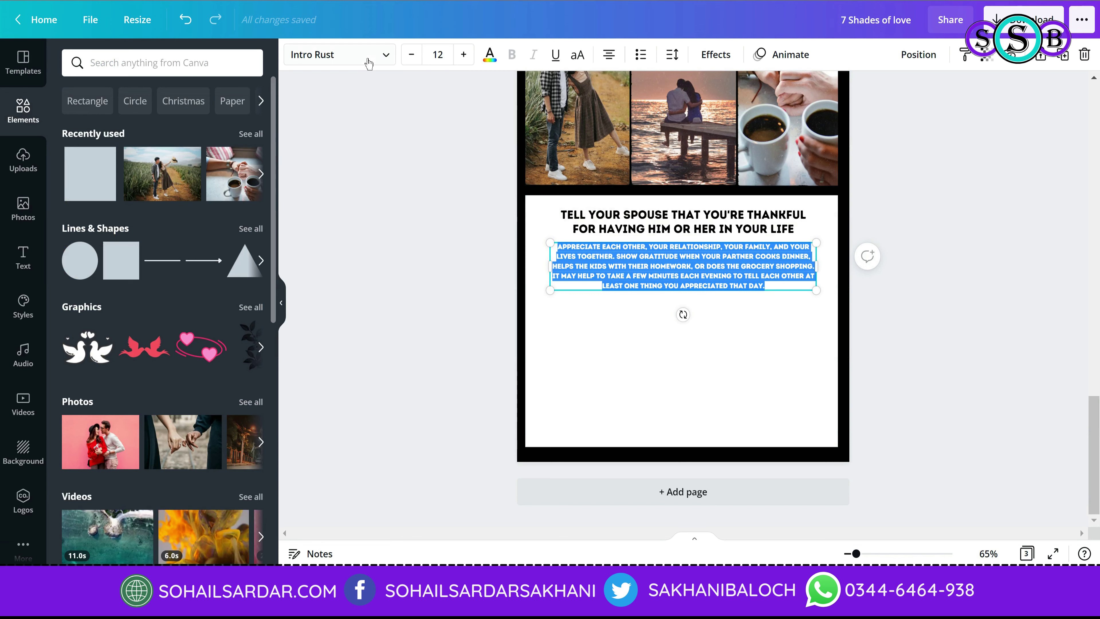
Step: Set the appreciation paragraph in Code Pro, narrow it, centre it and justify it
click(369, 64)
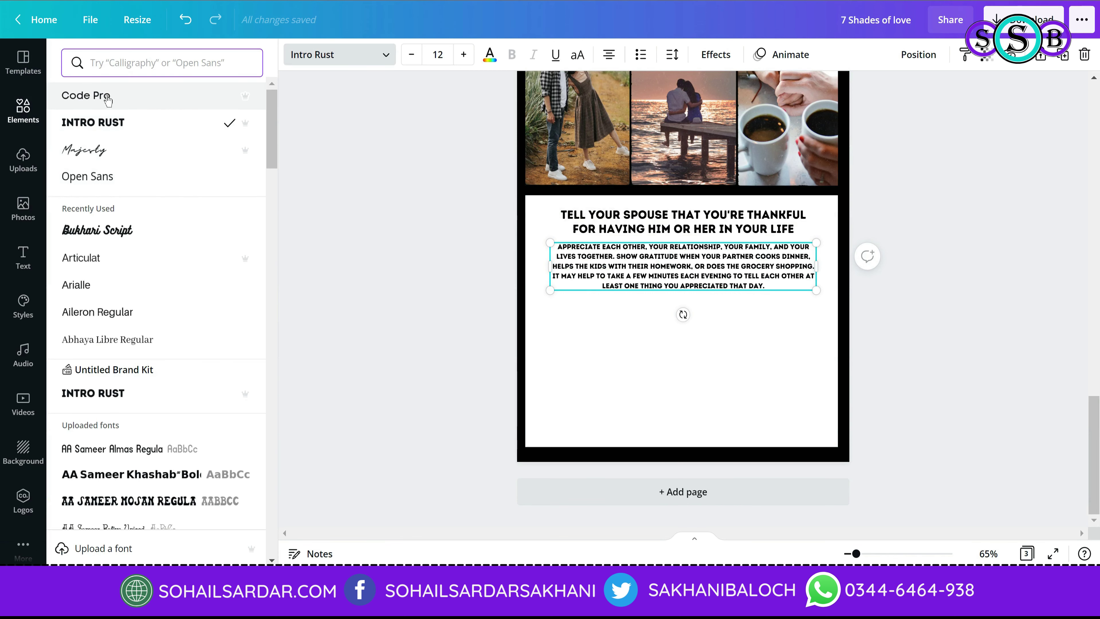
click(108, 97)
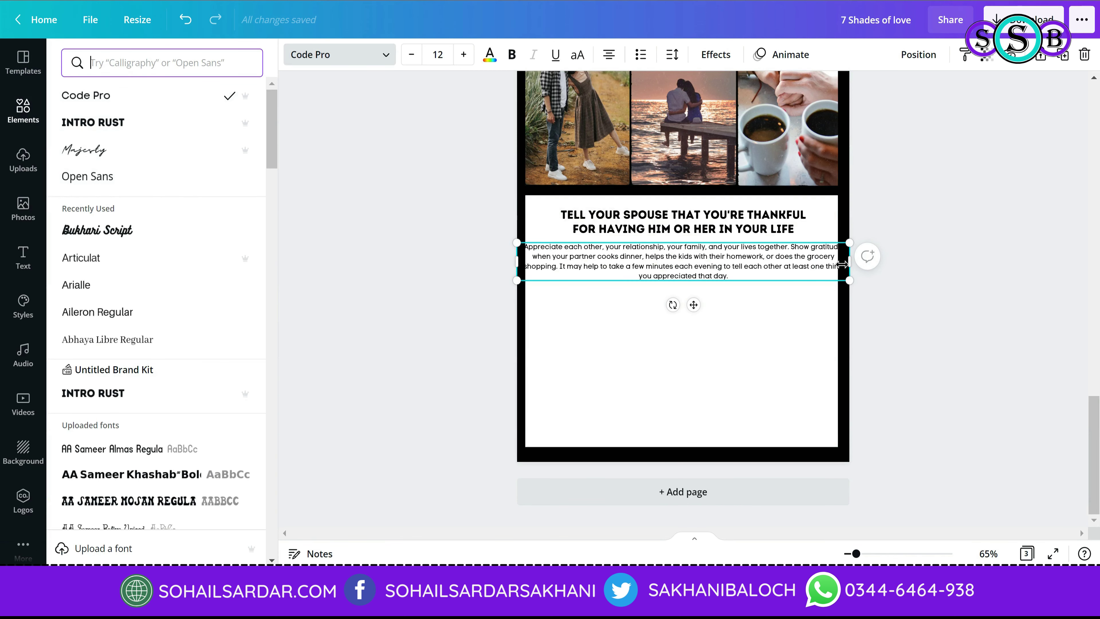
drag(842, 264, 814, 265)
drag(746, 240, 764, 240)
click(609, 54)
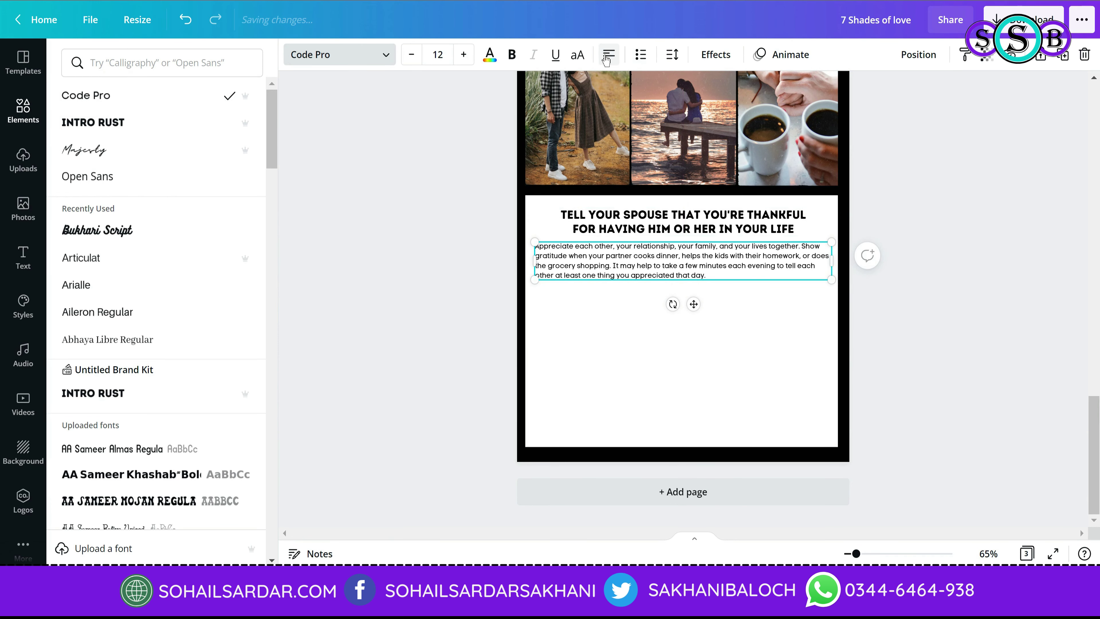
Step: Centre the paragraph under the heading and paste the next two article sections onto the page
click(951, 321)
click(909, 362)
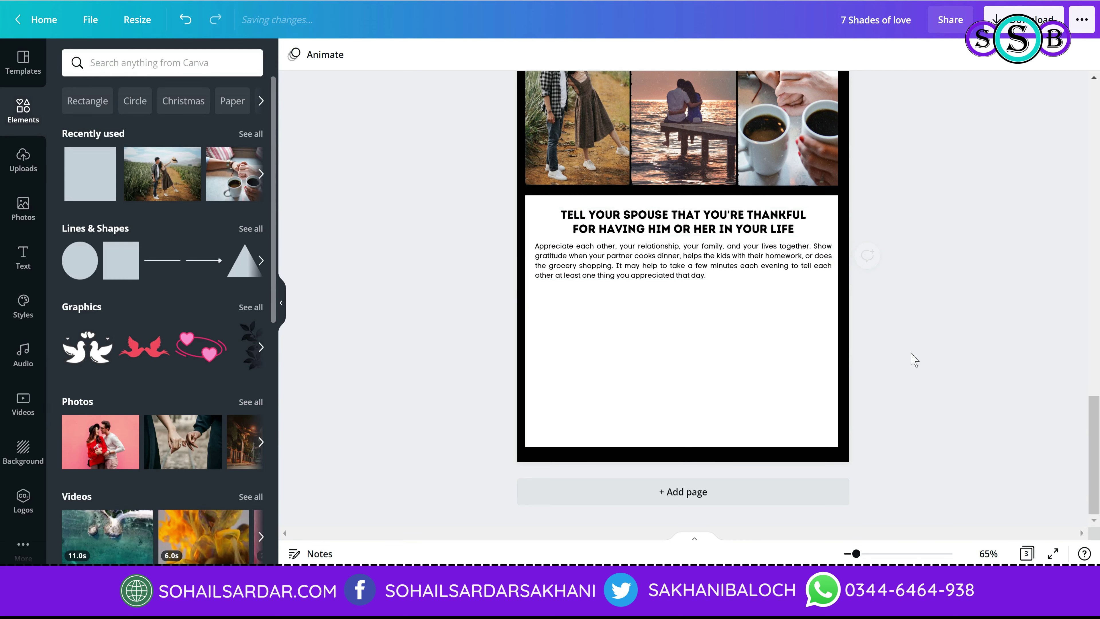
click(769, 278)
drag(765, 276, 765, 275)
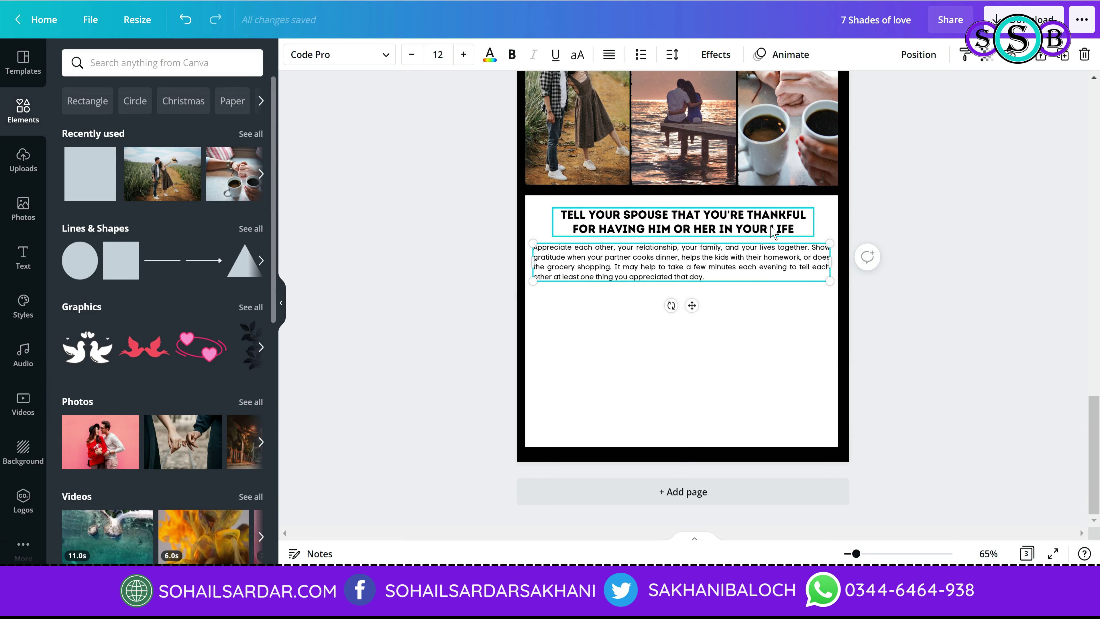
click(926, 287)
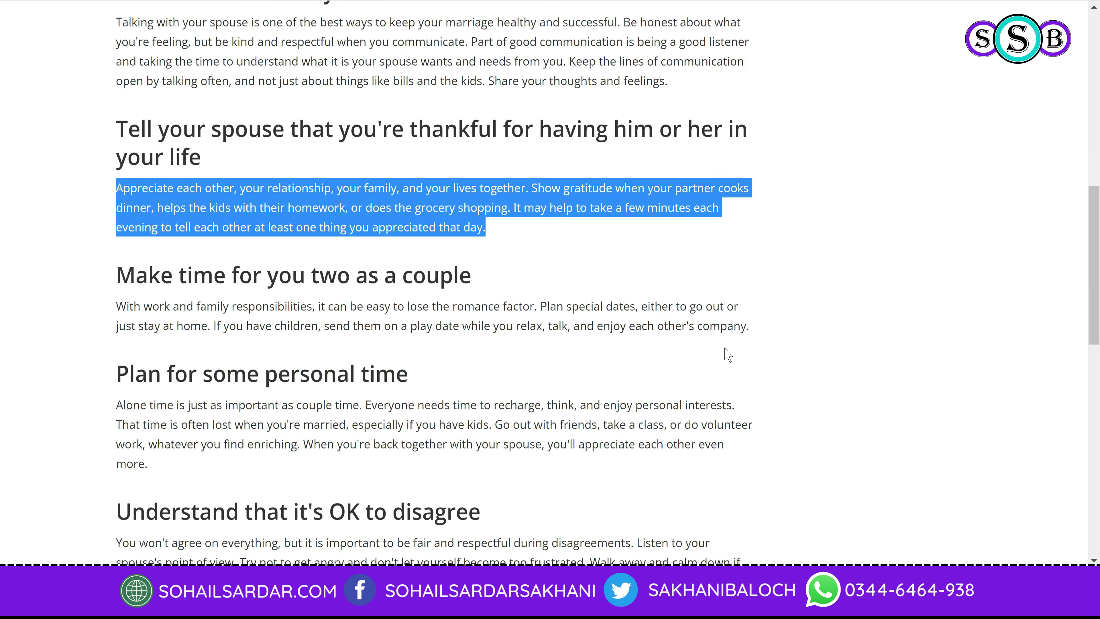
drag(164, 466, 123, 284)
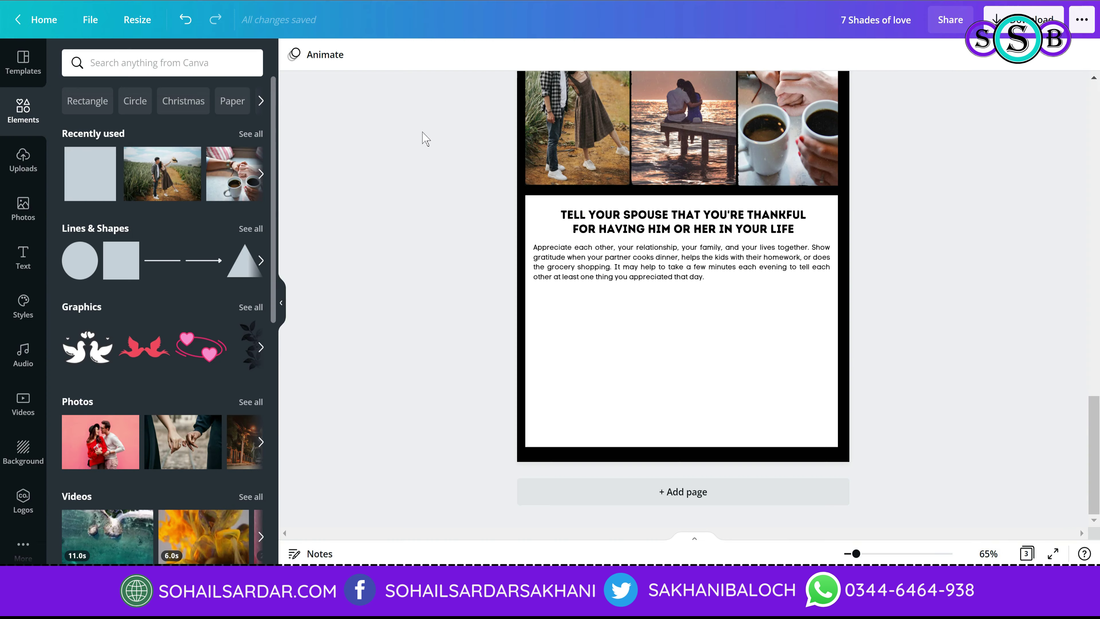
text(Make time for you two as a couple With work and family responsibilities, it can be easy to lose the romance factor. Plan special dates, either to go out or just stay at home. If you have children, send them on a play date while you relax, talk, and enjoy each other's company. Plan for some personal time Alone time is just as important as couple time. Everyone needs time to recharge, think, and enjoy personal interests. That time is often lost when you're married, especially if you have kids. Go out with friends, take a class, or do volunteer work, whatever you find enriching. When you're back together with your spouse, you'll appreciate each other even more.)
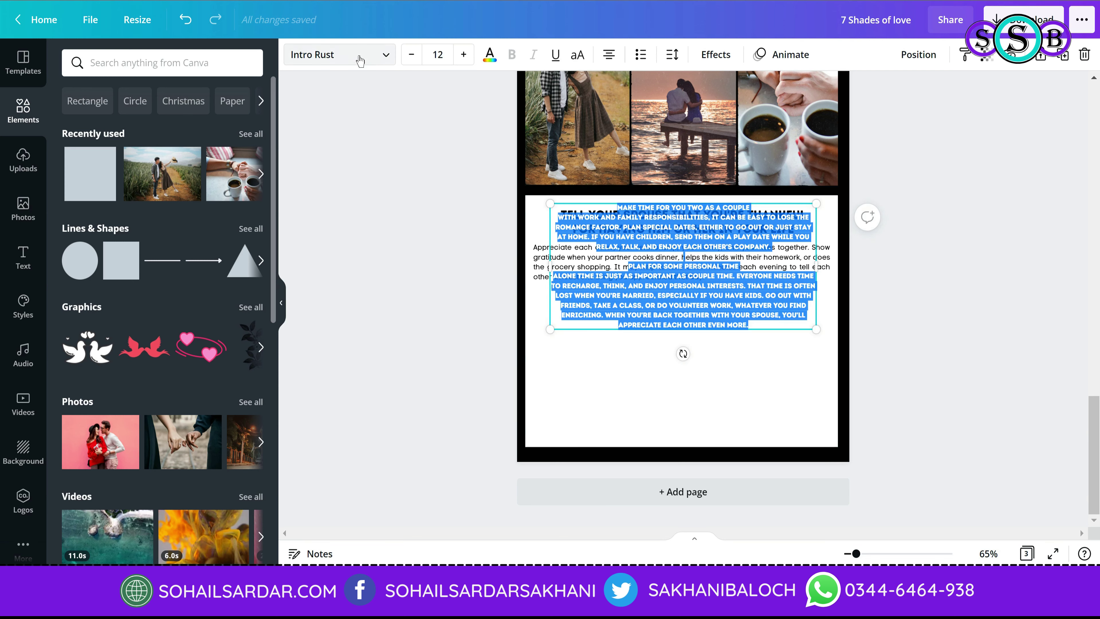
Step: Set the pasted couple-time and personal-time text in Code Pro, justified, narrowed and placed below the first paragraph
click(338, 54)
click(130, 96)
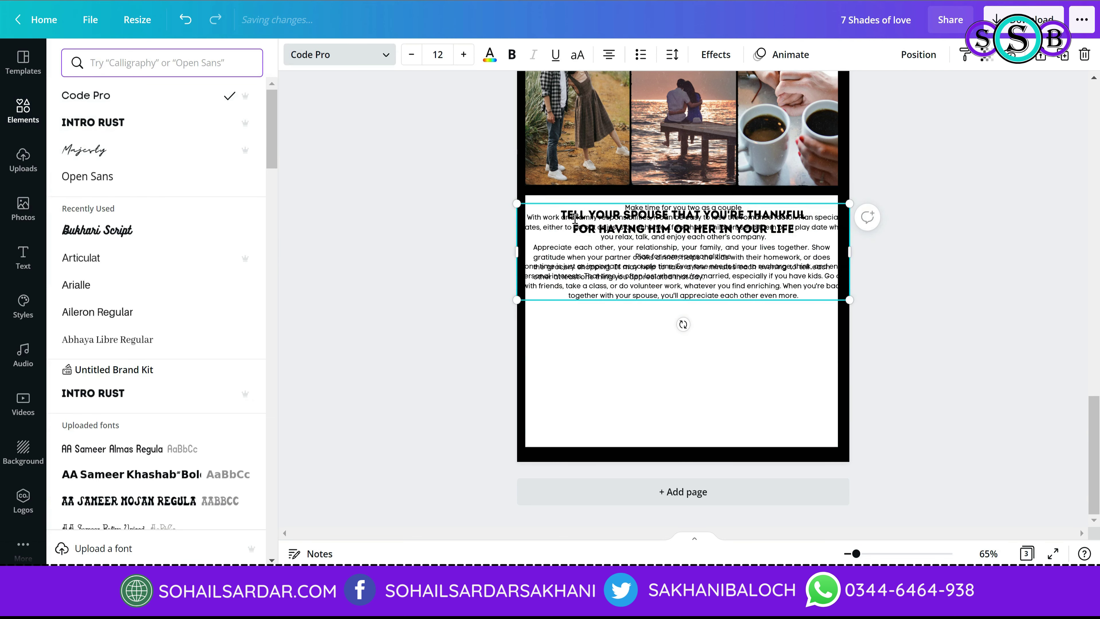
drag(717, 262, 720, 387)
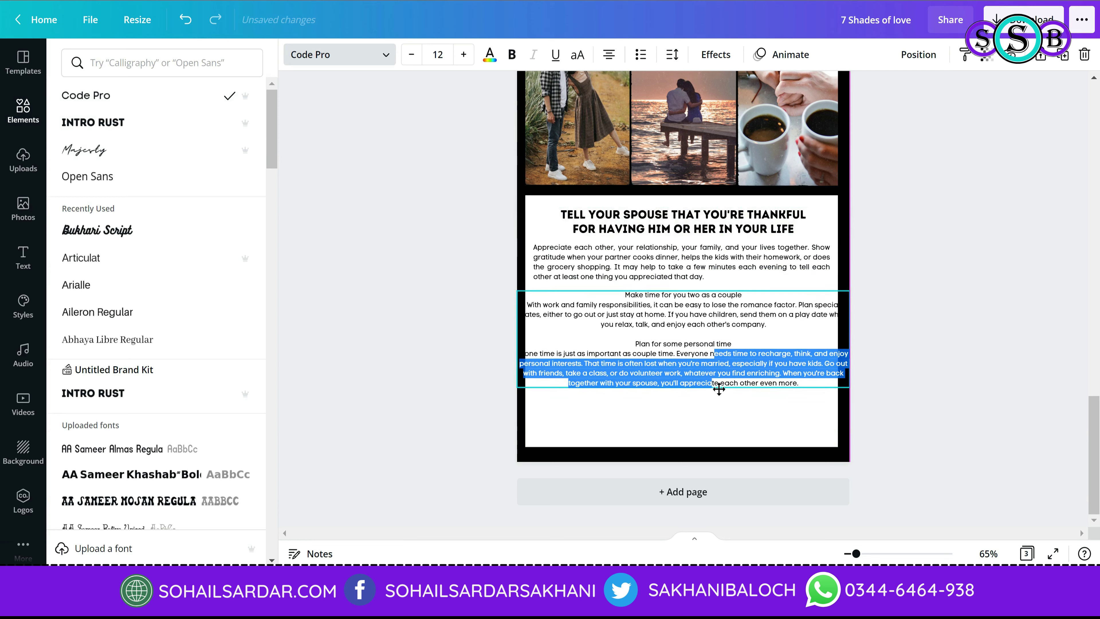
click(609, 54)
click(609, 54)
drag(850, 340, 813, 343)
drag(721, 290, 737, 319)
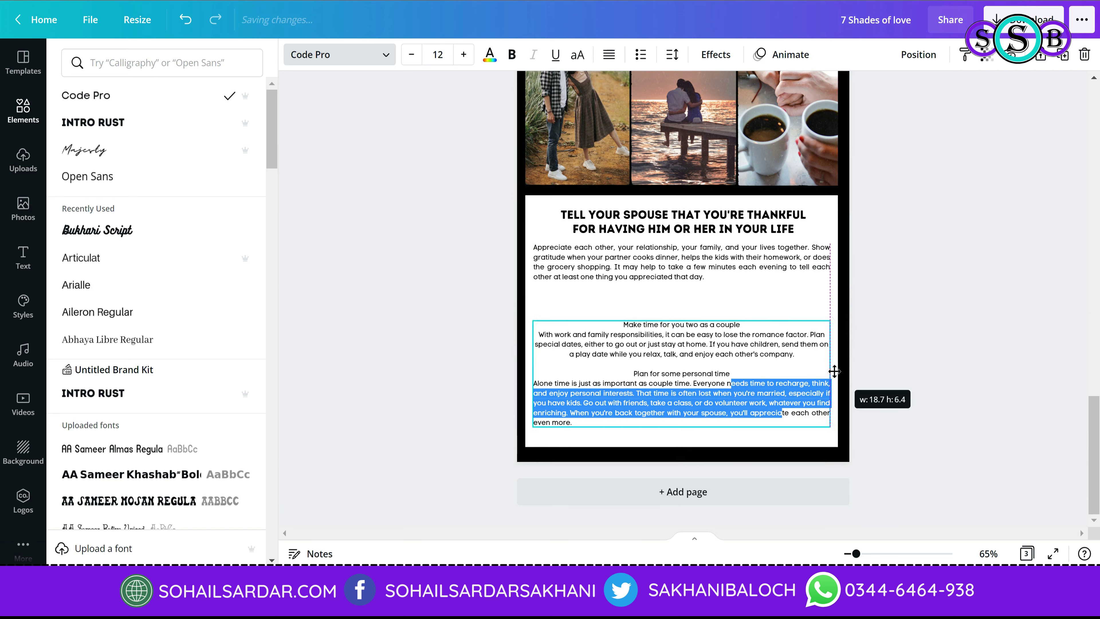
key(ctrl+a)
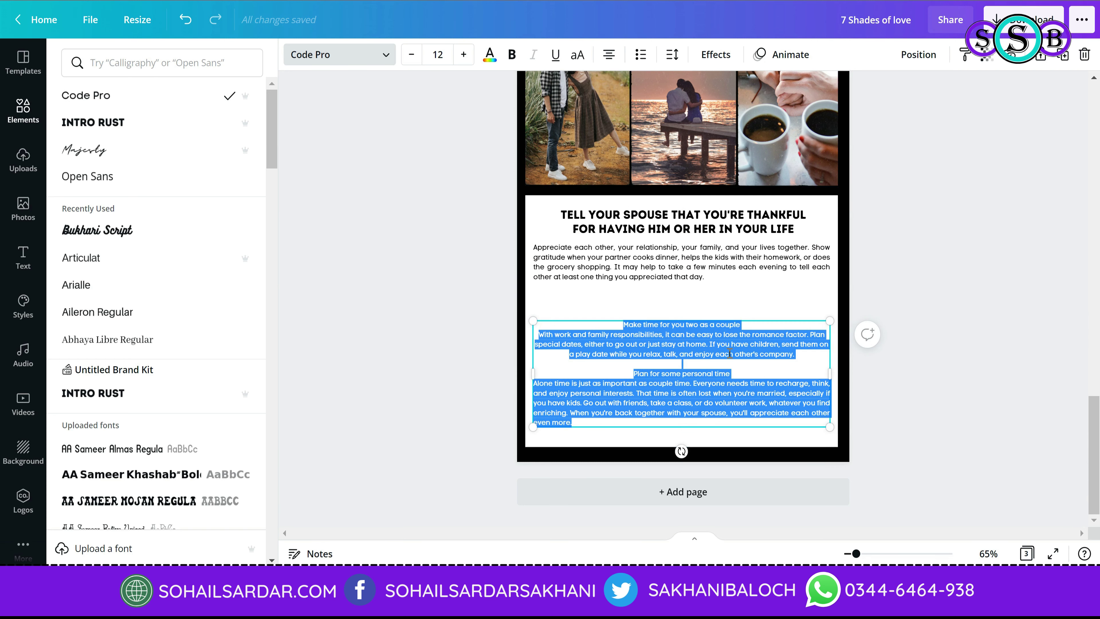
click(609, 56)
click(608, 56)
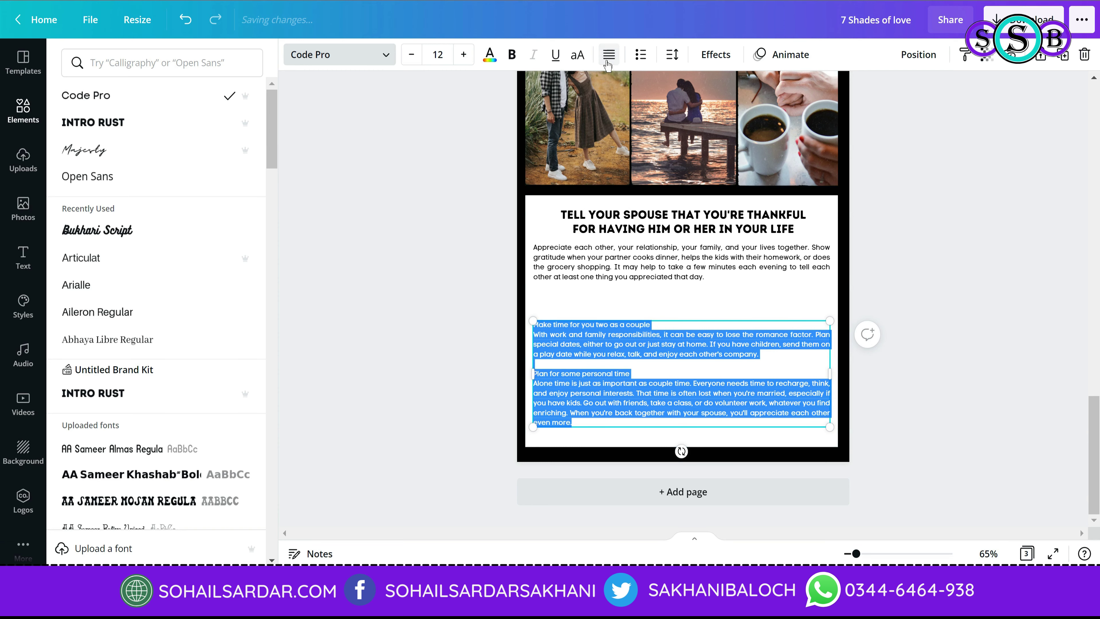
click(758, 354)
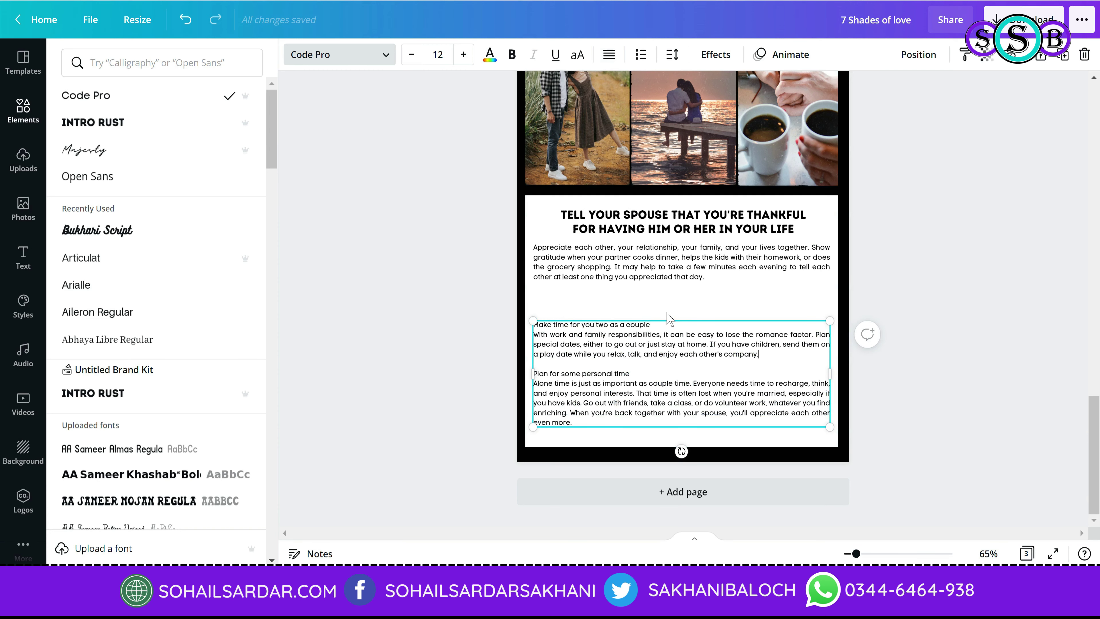
drag(667, 312, 671, 288)
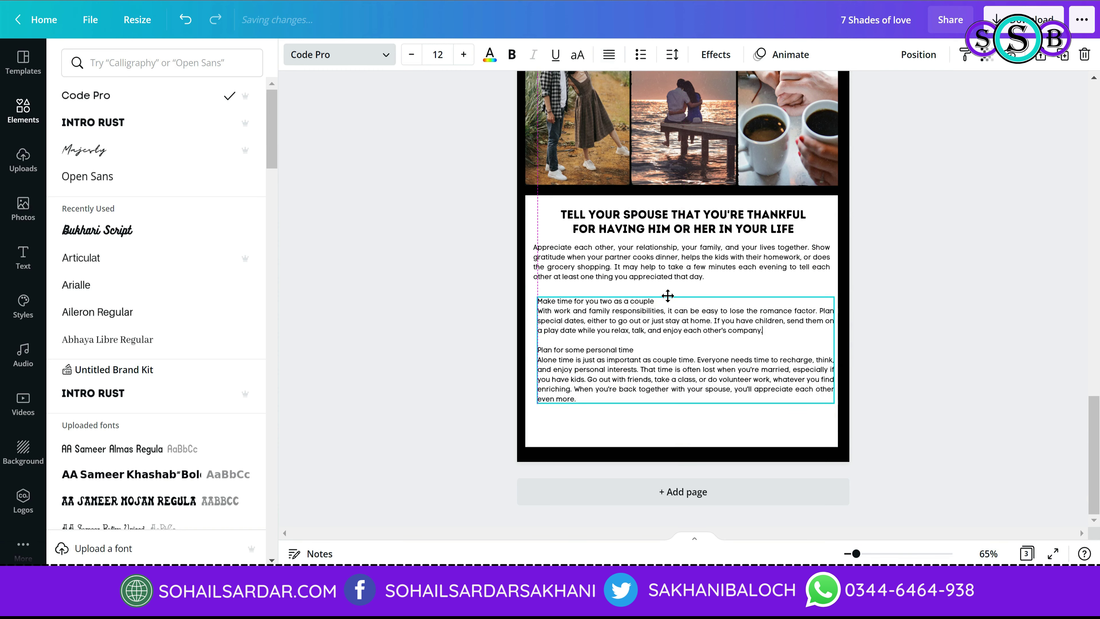
Step: Set the MAKE TIME and PLAN FOR SOME PERSONAL TIME headings in Intro Rust, enlarging MAKE TIME
click(389, 56)
click(386, 55)
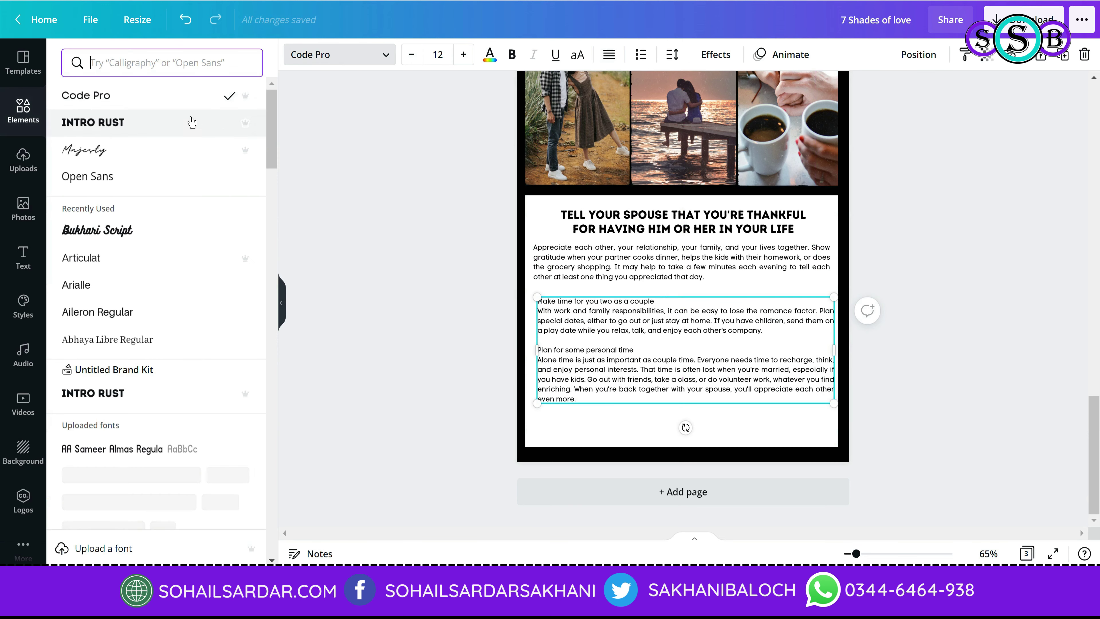
click(190, 123)
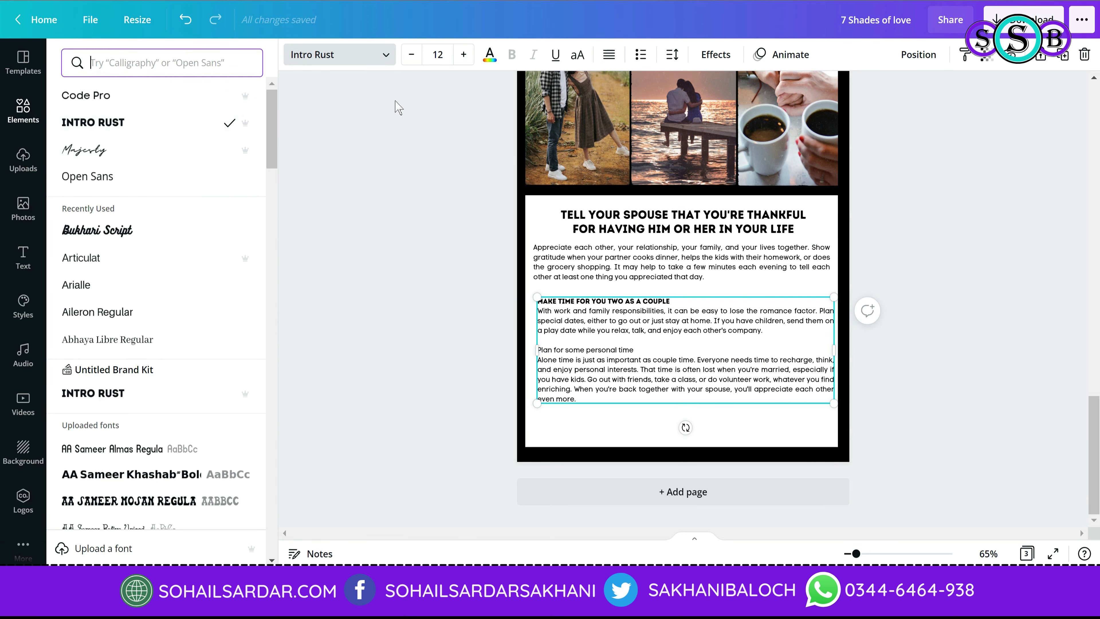
click(462, 55)
click(461, 56)
click(462, 56)
click(462, 56)
click(462, 55)
click(461, 55)
click(461, 55)
click(462, 56)
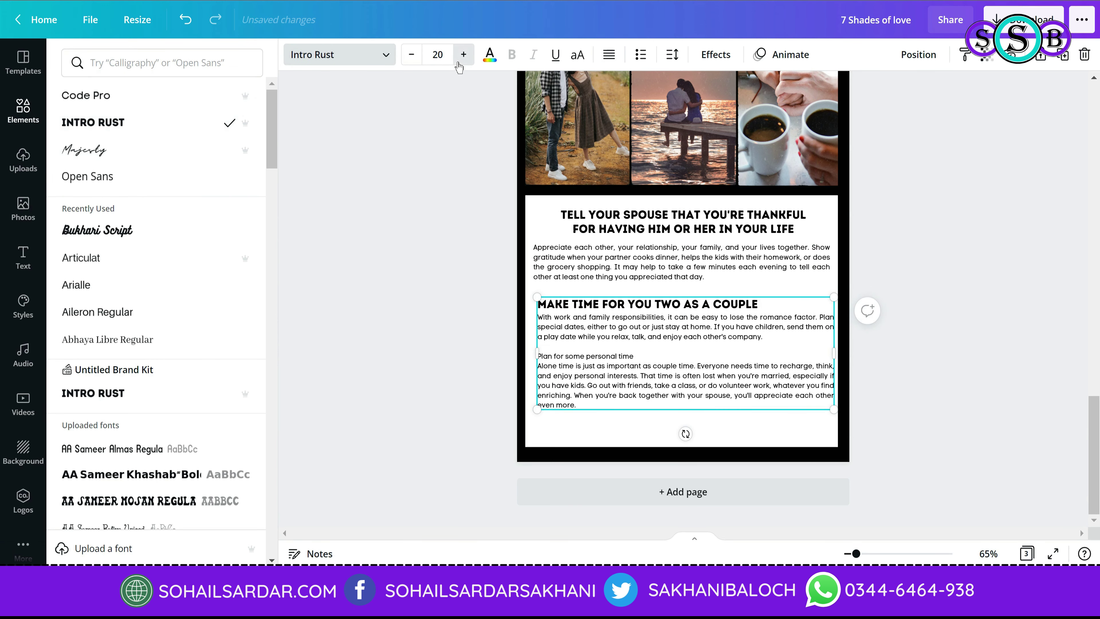
click(462, 55)
drag(634, 357, 541, 358)
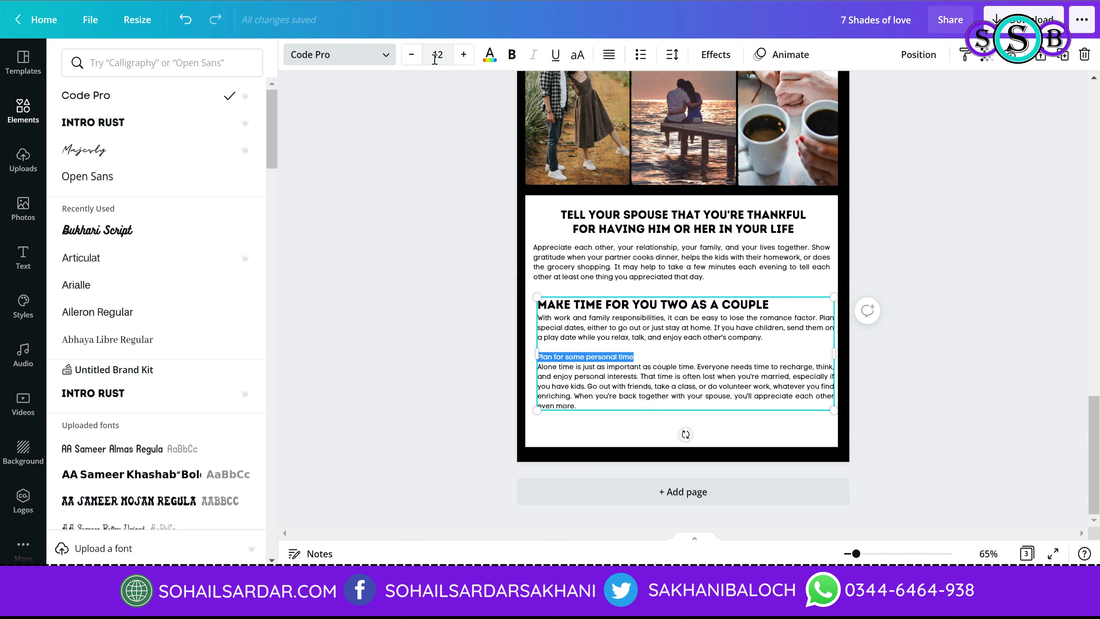
click(338, 54)
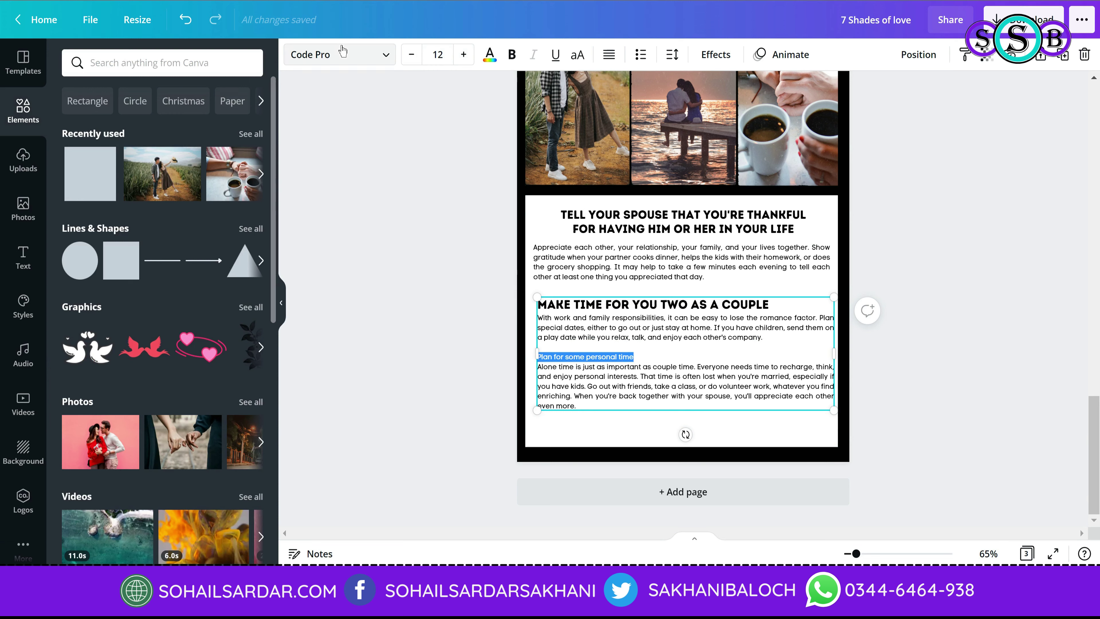
click(338, 54)
click(164, 130)
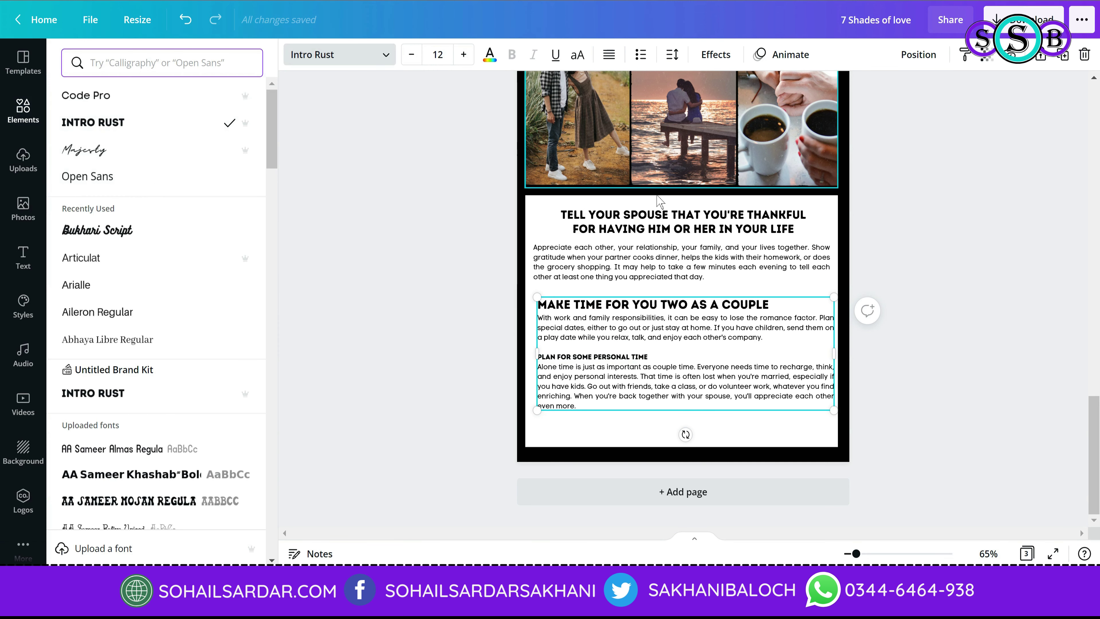
click(666, 304)
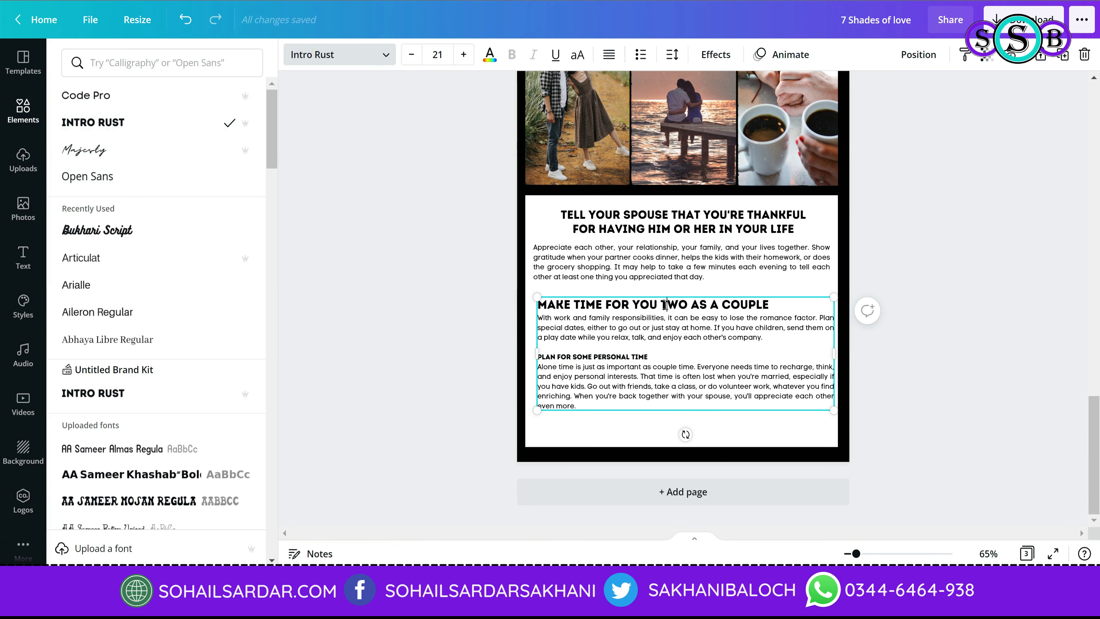
Step: Raise the PLAN FOR SOME PERSONAL TIME heading to font size 21
triple_click(608, 357)
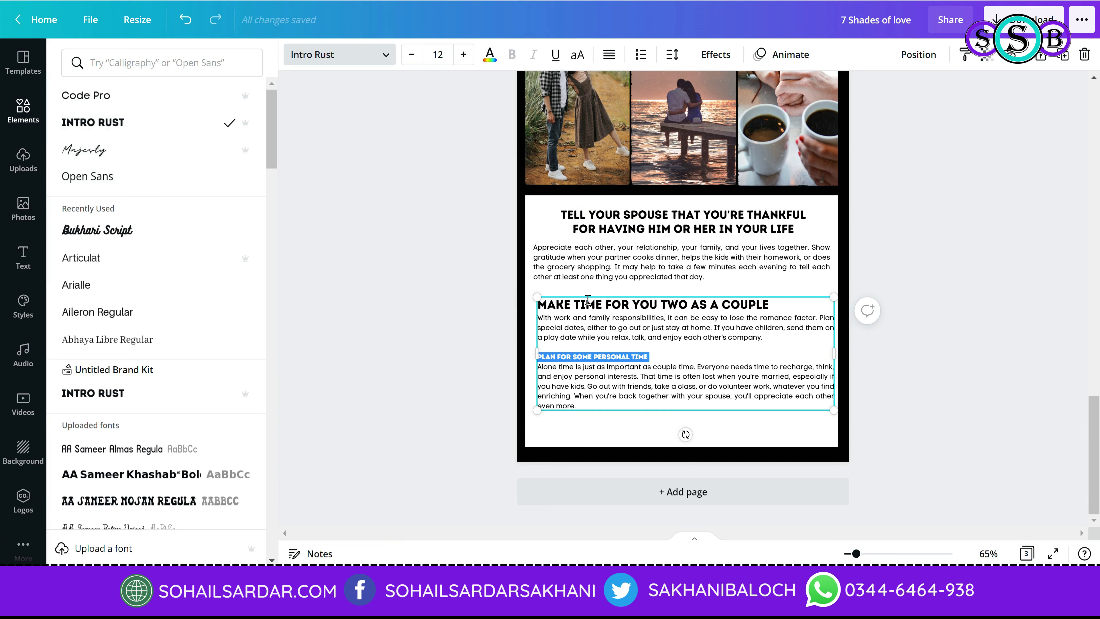
click(470, 63)
click(470, 63)
click(470, 62)
click(469, 63)
click(470, 62)
click(469, 63)
click(469, 63)
click(470, 63)
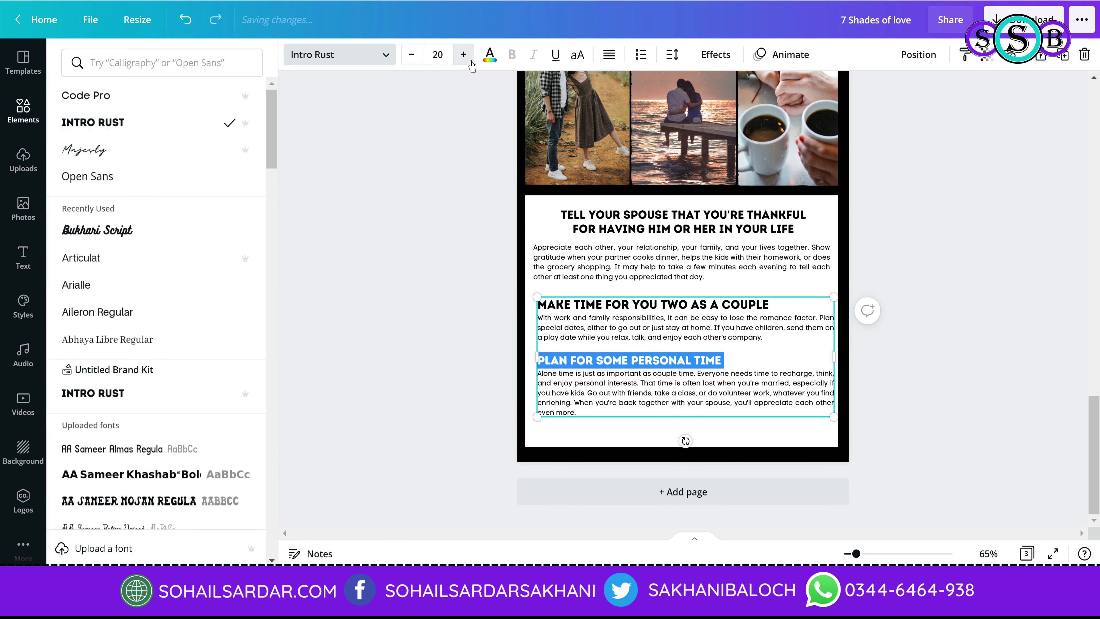
click(463, 54)
click(446, 221)
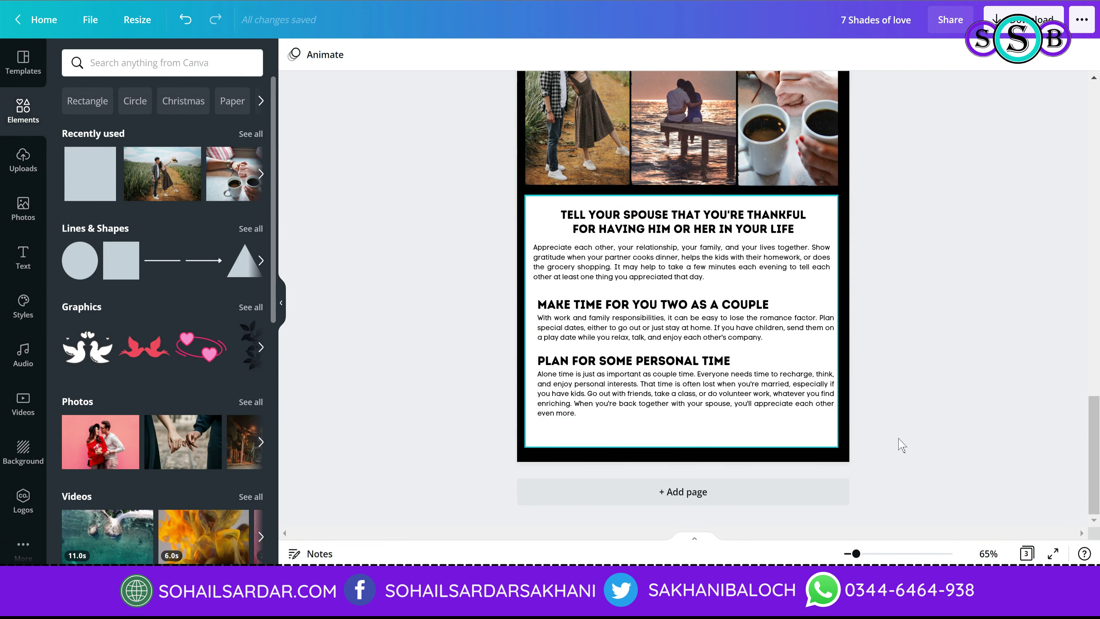
Step: Narrow the first paragraph and the lower text block so both sit centred on page 3
click(795, 277)
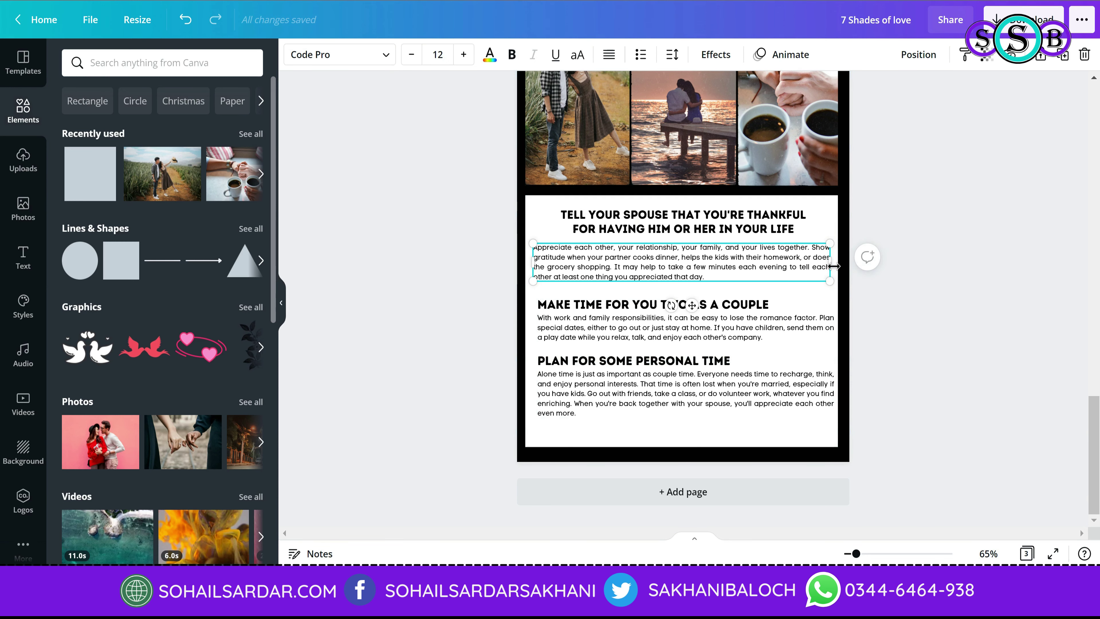
drag(832, 261, 817, 260)
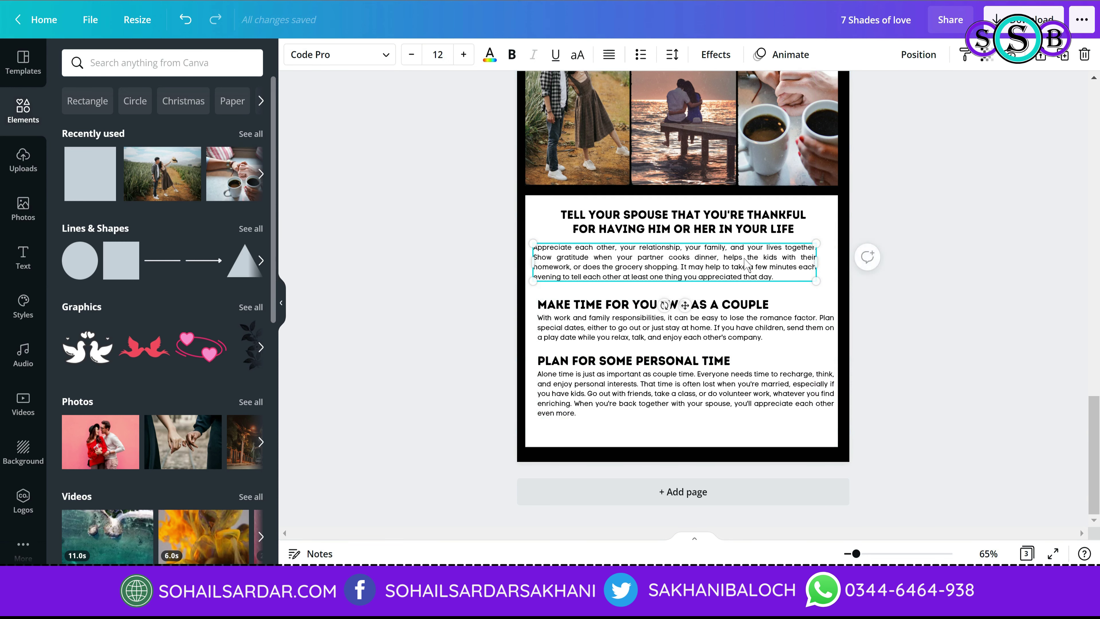
drag(745, 259, 753, 259)
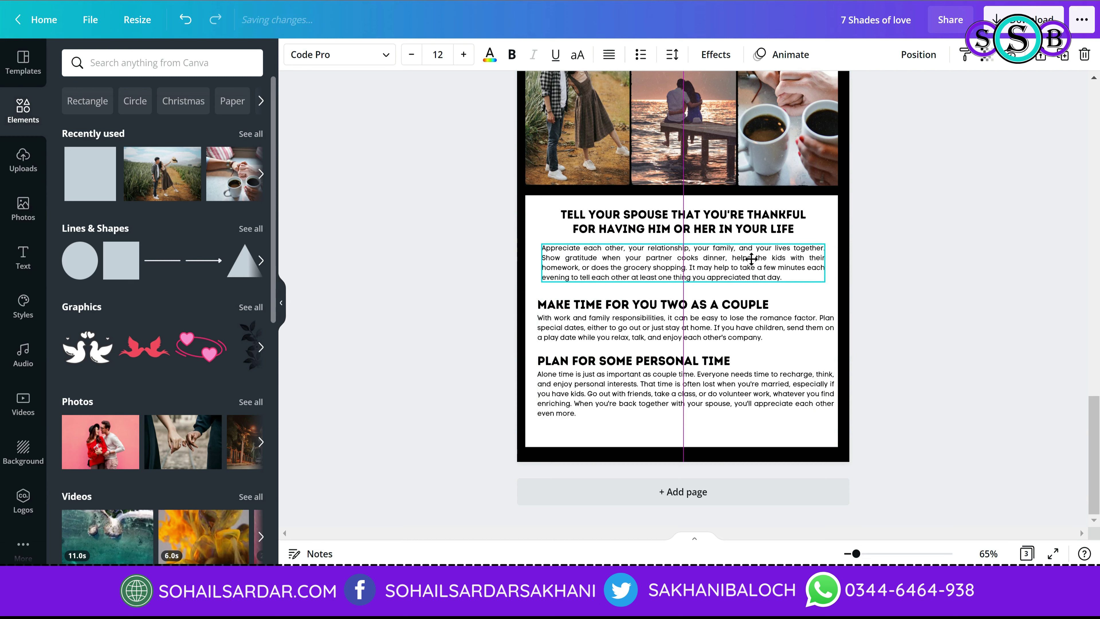
click(822, 359)
mouse_move(835, 359)
mouse_down()
mouse_move(775, 360)
mouse_move(825, 358)
mouse_up()
click(934, 367)
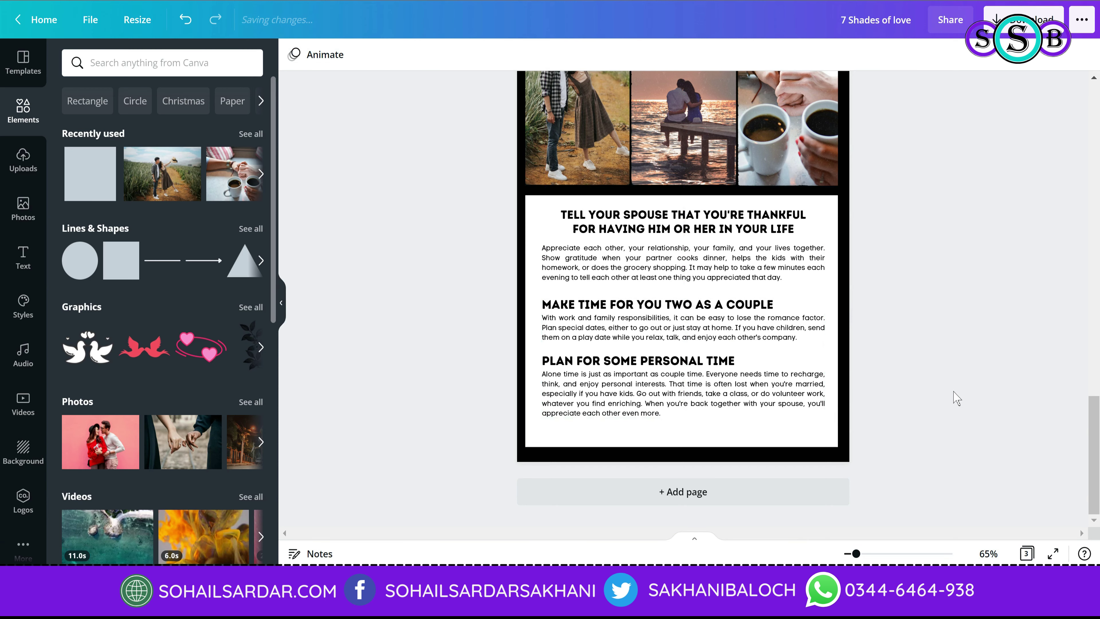
scroll(873, 381, up, 5)
scroll(802, 369, down, 5)
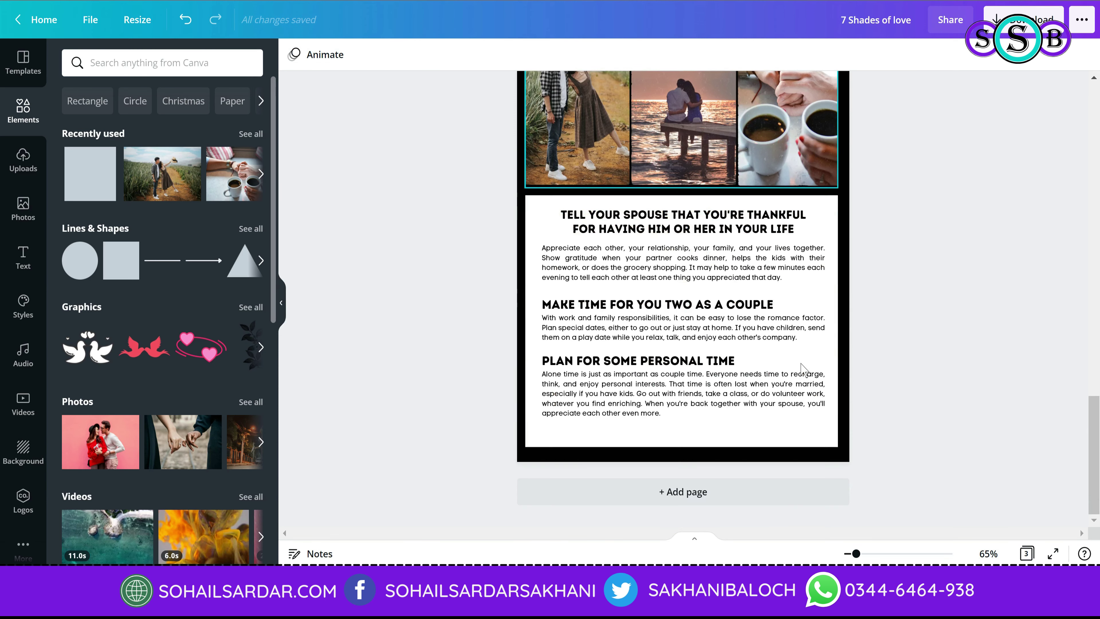
Step: Add a blank fourth page after page 3 of the booklet
click(718, 499)
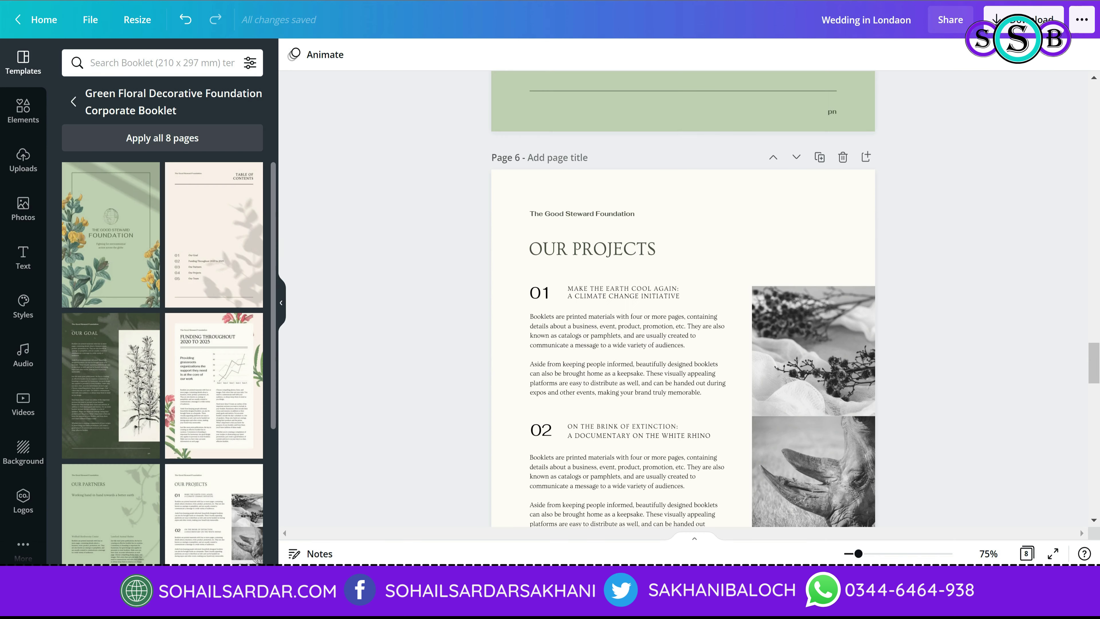
scroll(204, 304, down, 3)
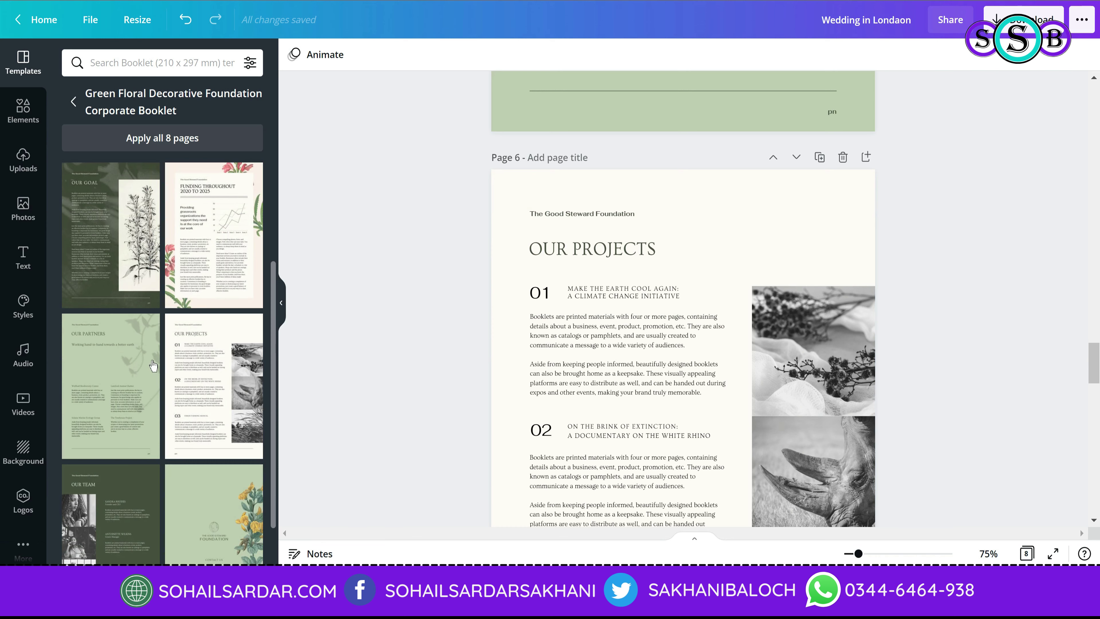
scroll(154, 365, down, 2)
Step: Apply the Our Goal template page and place its plant sketch on page 4's right side
scroll(157, 382, up, 3)
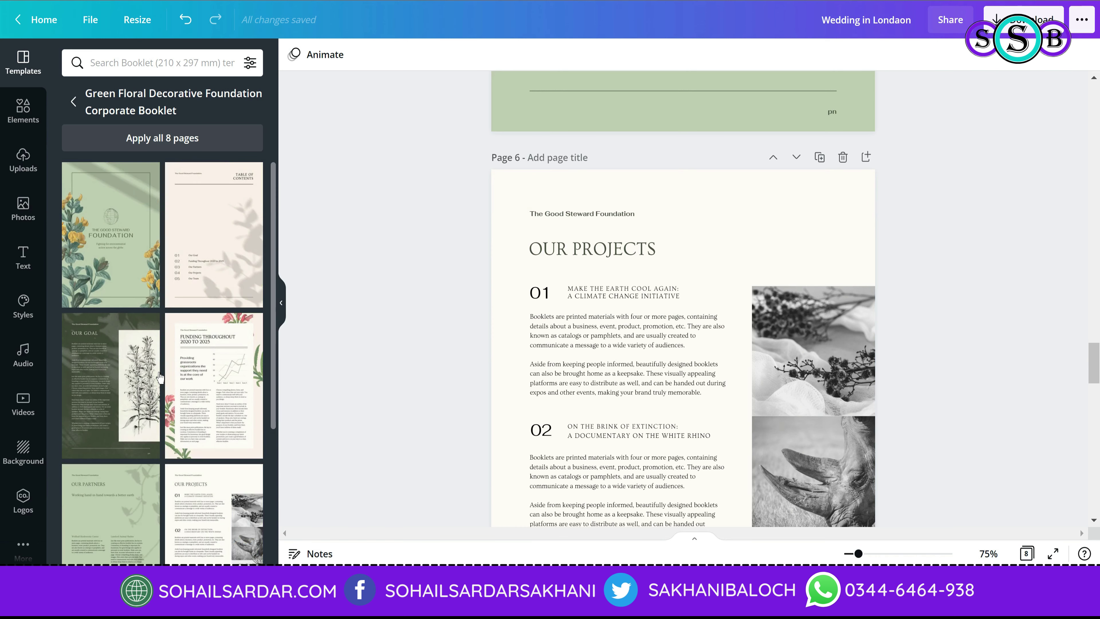
click(104, 252)
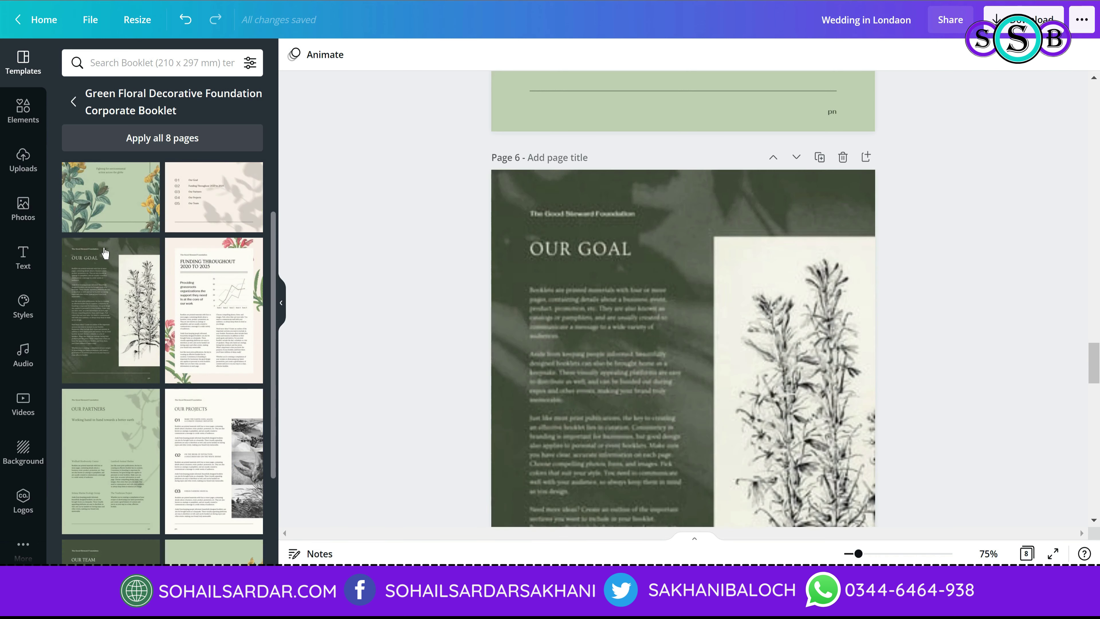
click(862, 289)
scroll(861, 289, down, 3)
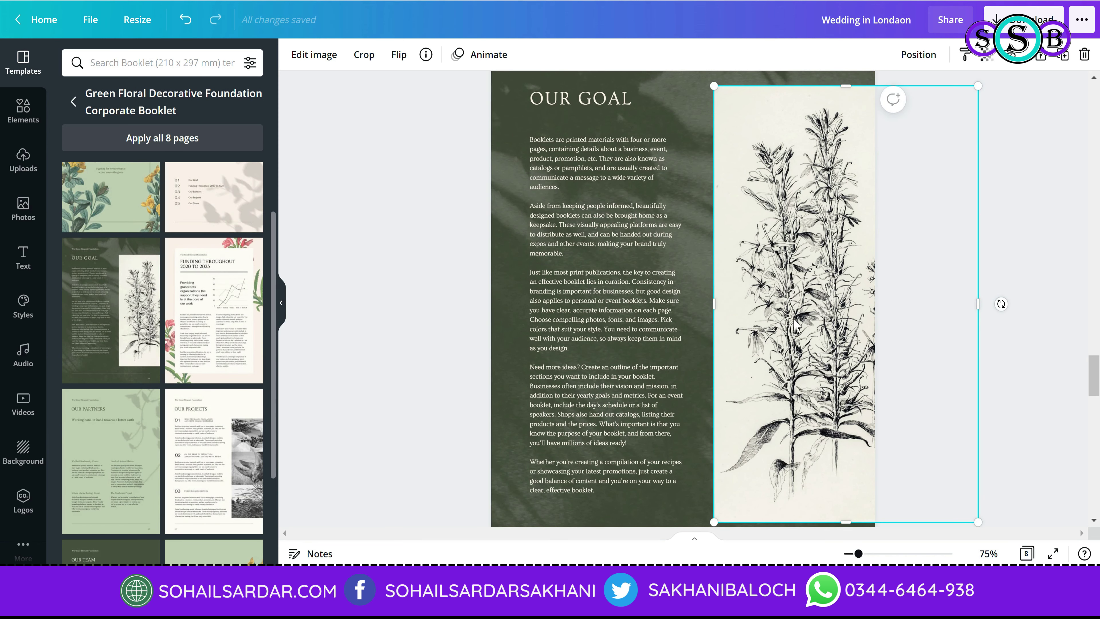
click(1003, 381)
click(778, 356)
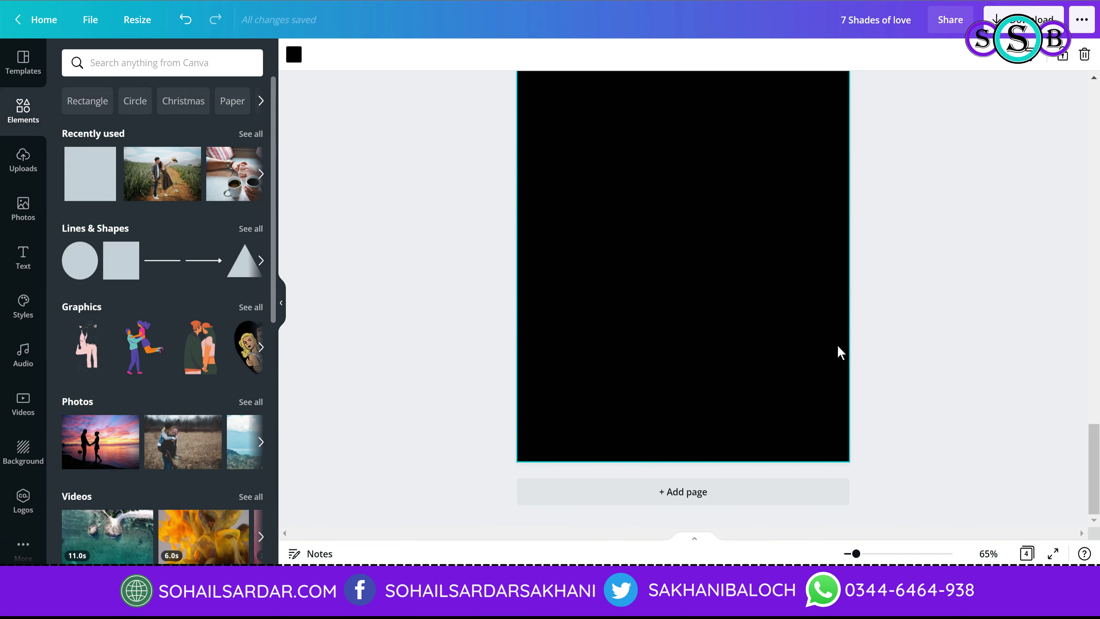
key(ctrl+v)
mouse_move(607, 282)
mouse_down()
mouse_move(902, 361)
mouse_move(843, 350)
mouse_up()
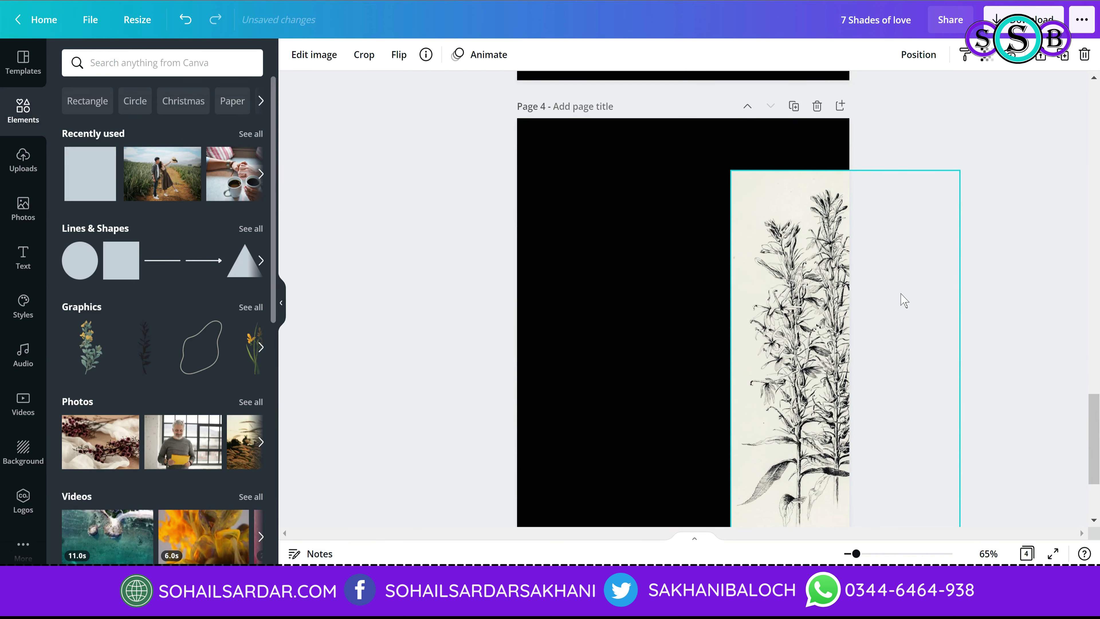
Step: Paste the Our Goal body text onto page 4 toward the top left at size 12.6
scroll(904, 300, down, 3)
click(995, 327)
scroll(995, 326, up, 3)
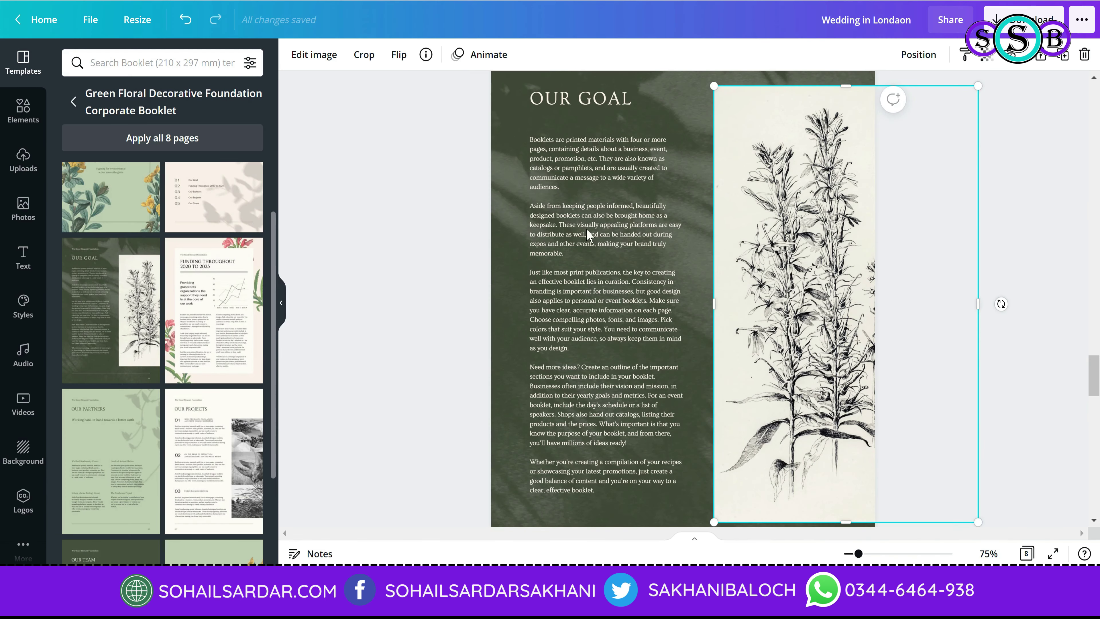
click(635, 155)
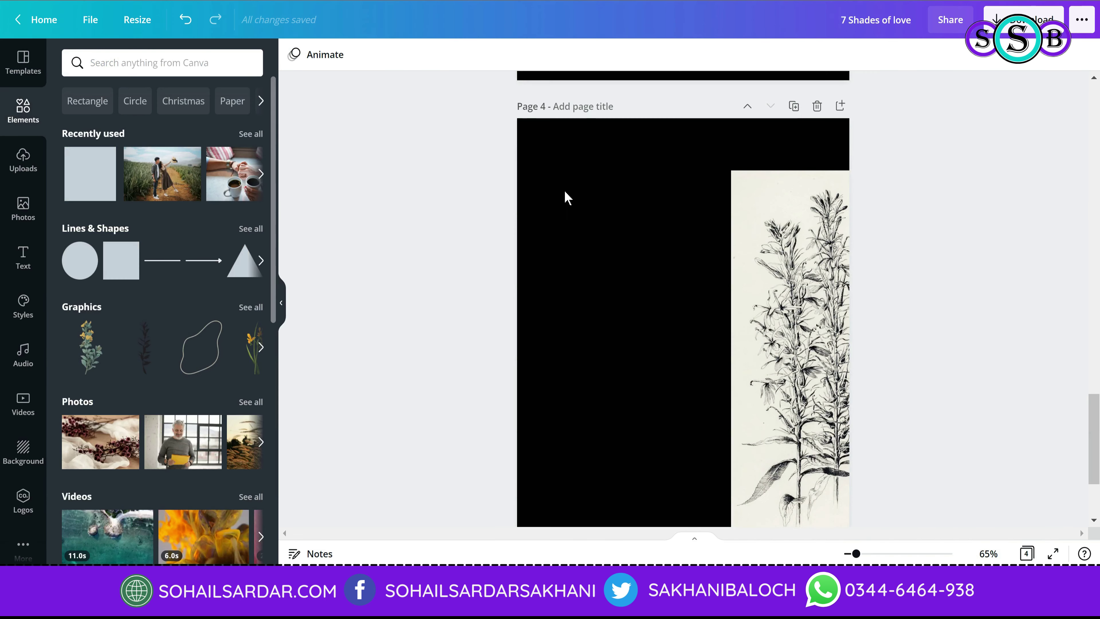
key(ctrl+v)
drag(643, 331, 708, 413)
scroll(659, 352, down, 3)
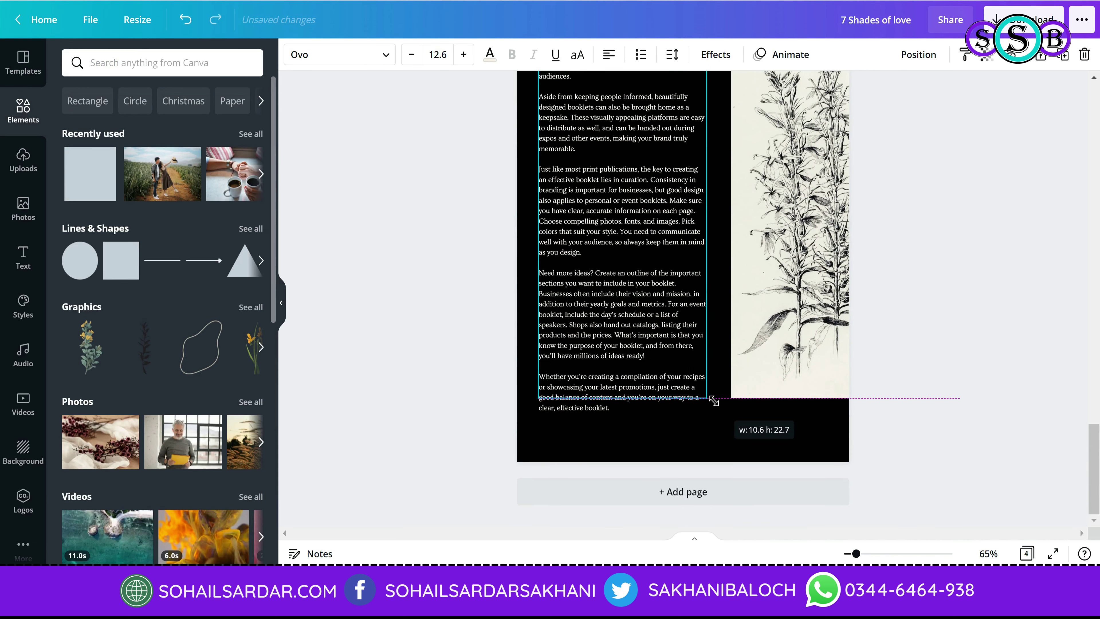
click(959, 378)
scroll(958, 378, up, 3)
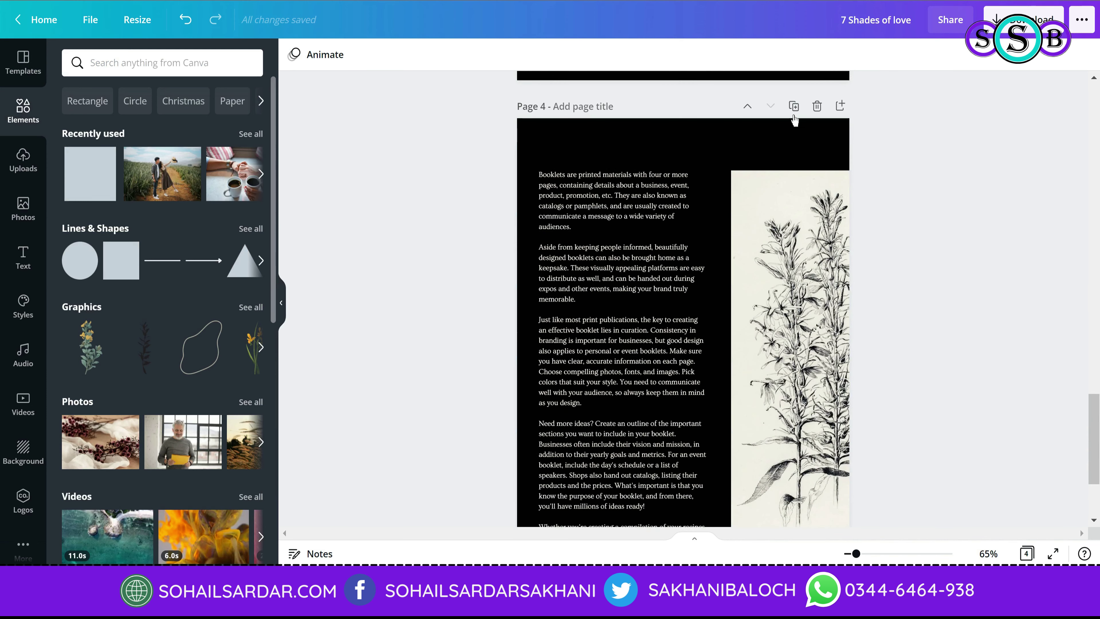
click(748, 106)
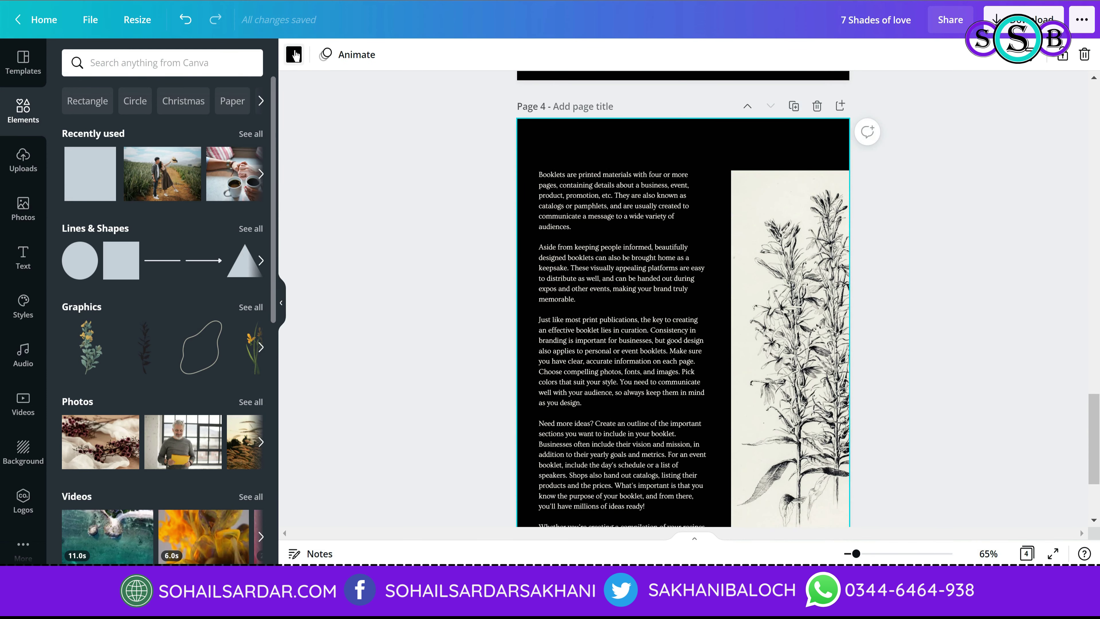
Step: Give page 4 a deep dark green background using custom colour #003216
click(295, 55)
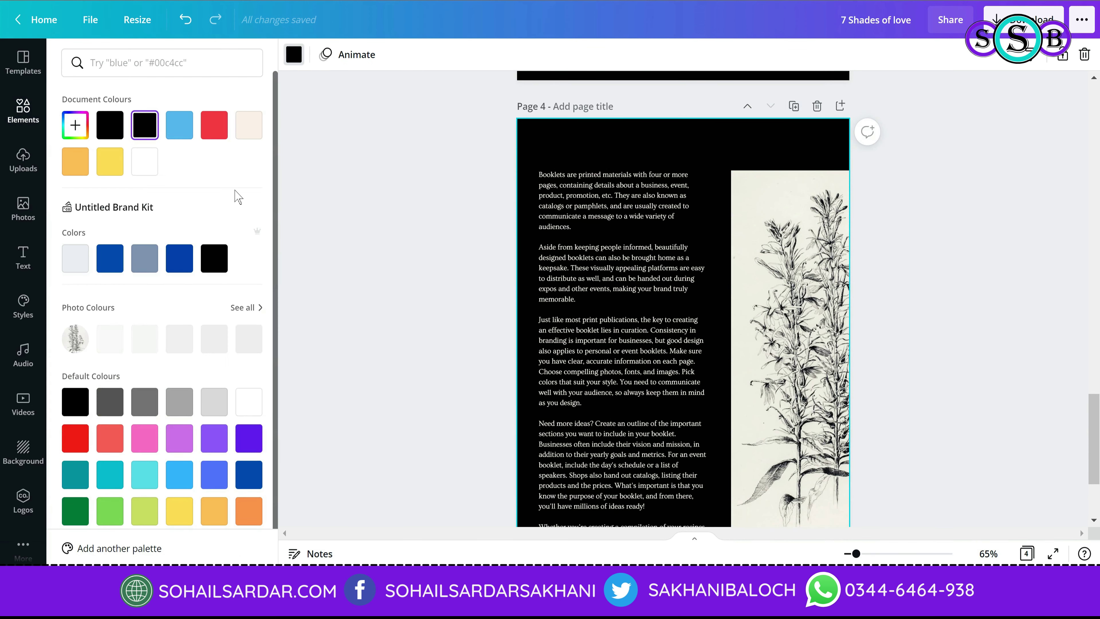
click(86, 512)
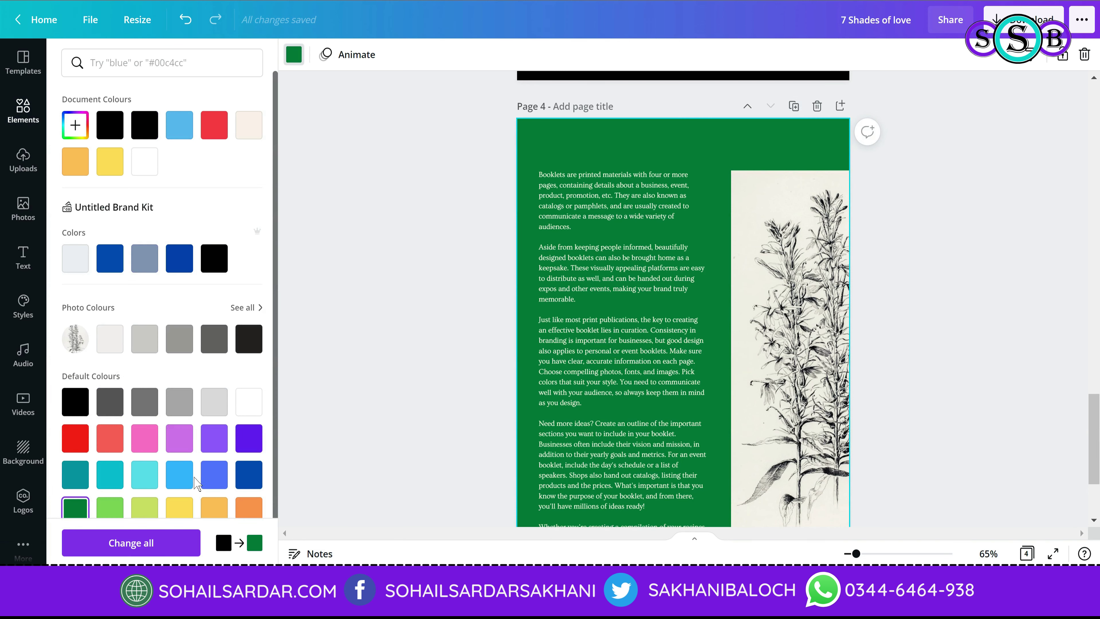
scroll(195, 484, down, 1)
click(87, 102)
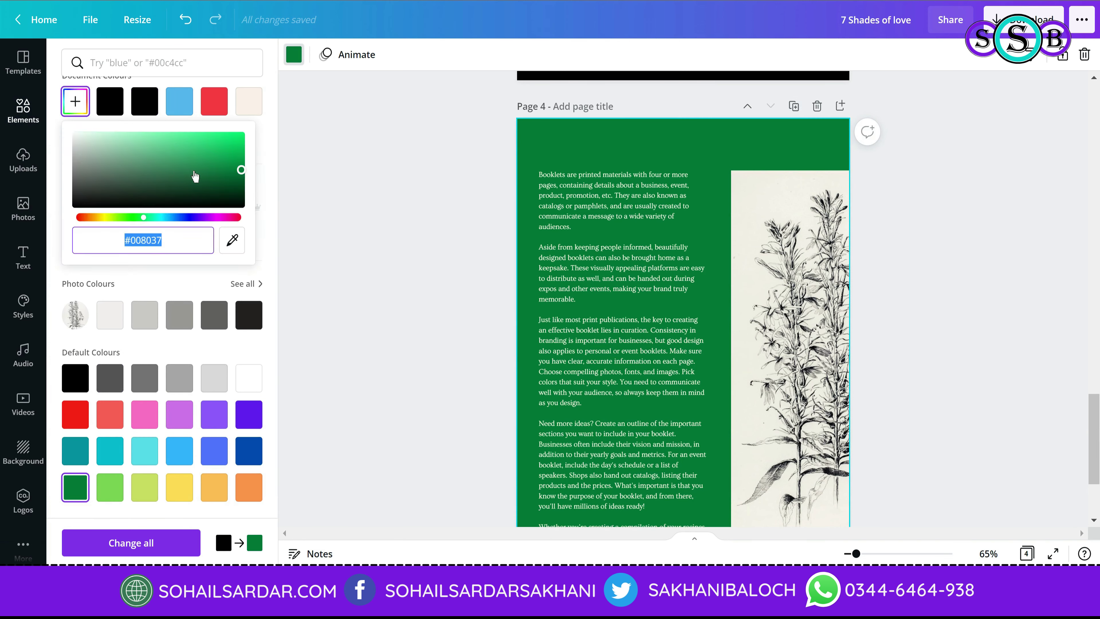
drag(219, 176, 241, 193)
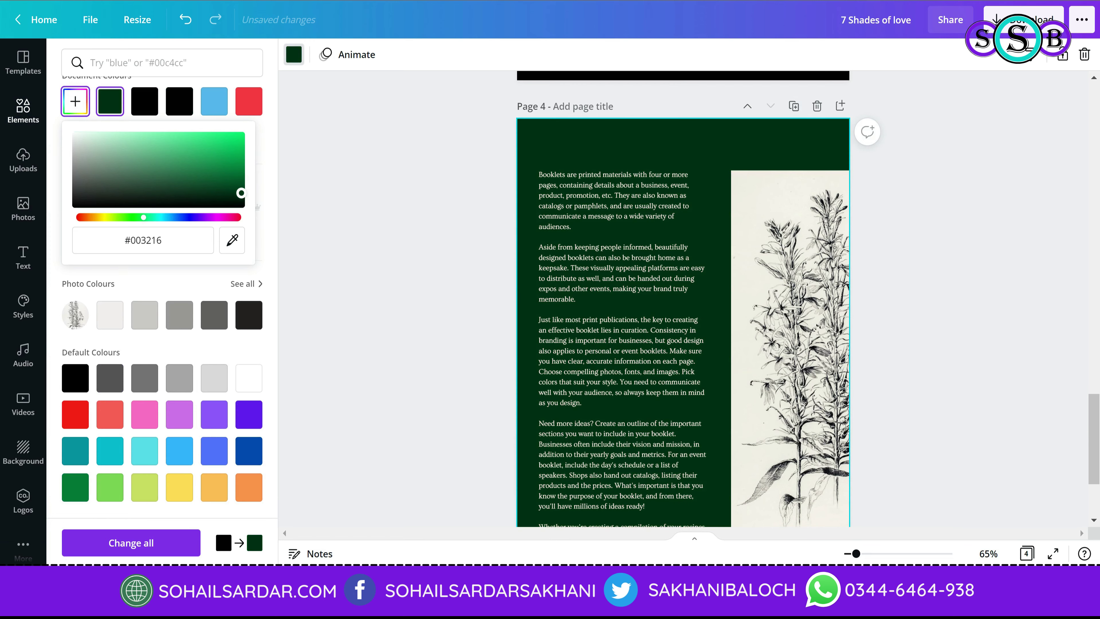
click(413, 224)
scroll(665, 179, up, 5)
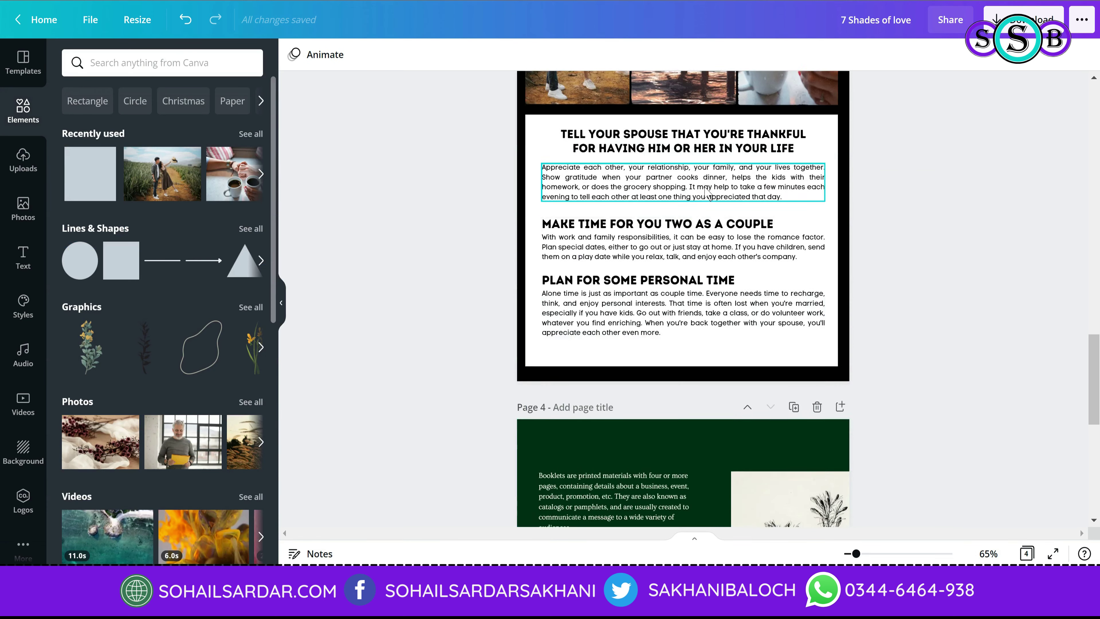
scroll(706, 193, up, 6)
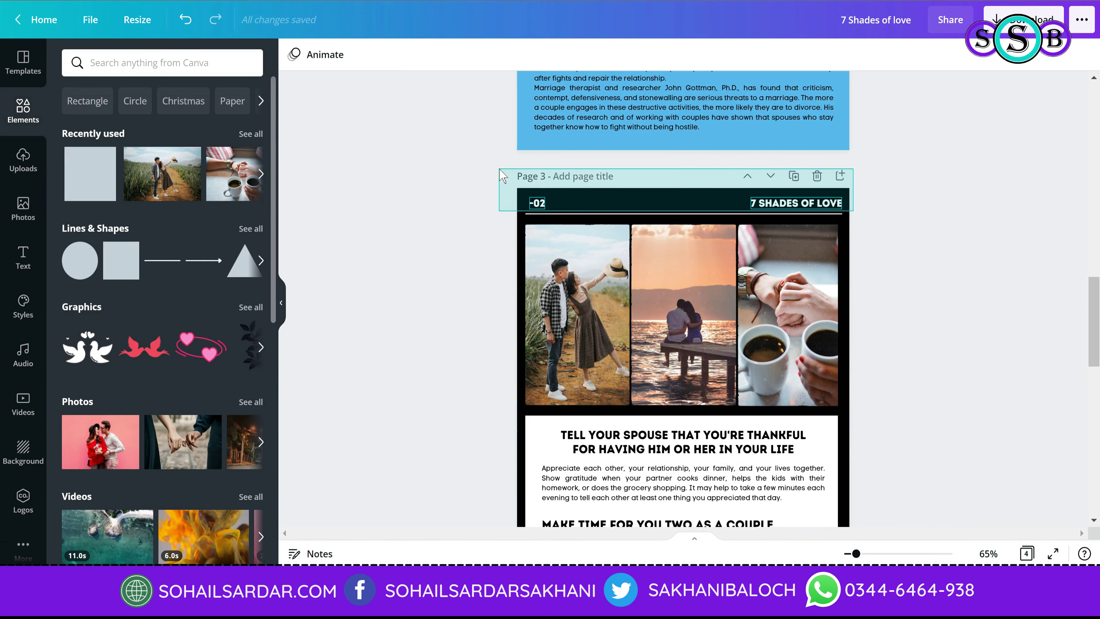
Step: Copy page 3's 7 SHADES OF LOVE header strip onto page 4
drag(498, 196, 873, 223)
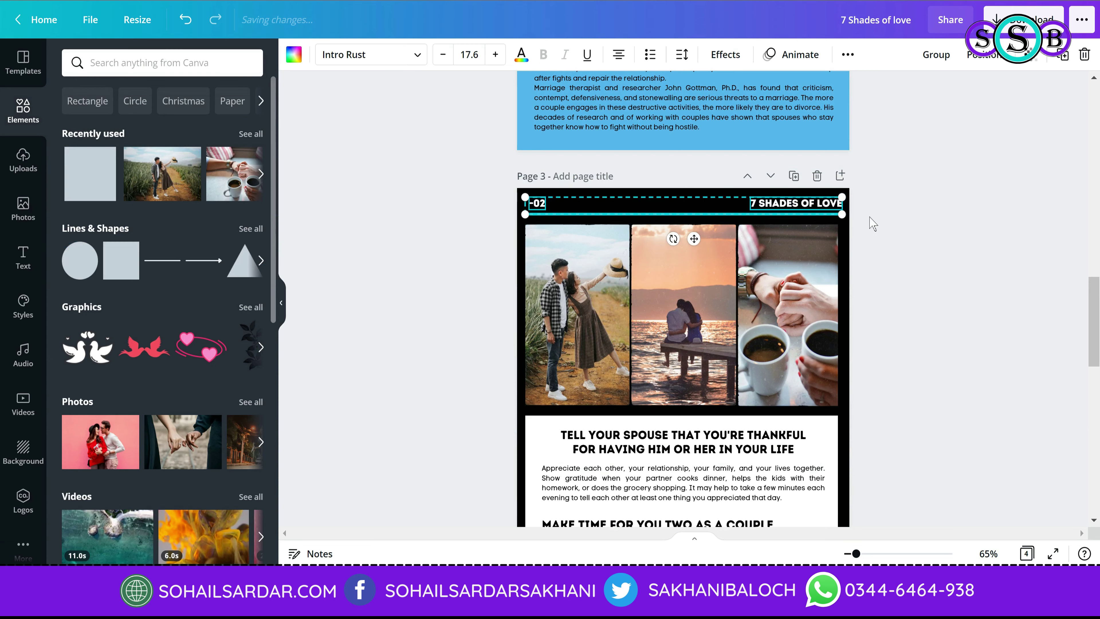
click(872, 223)
scroll(742, 260, down, 6)
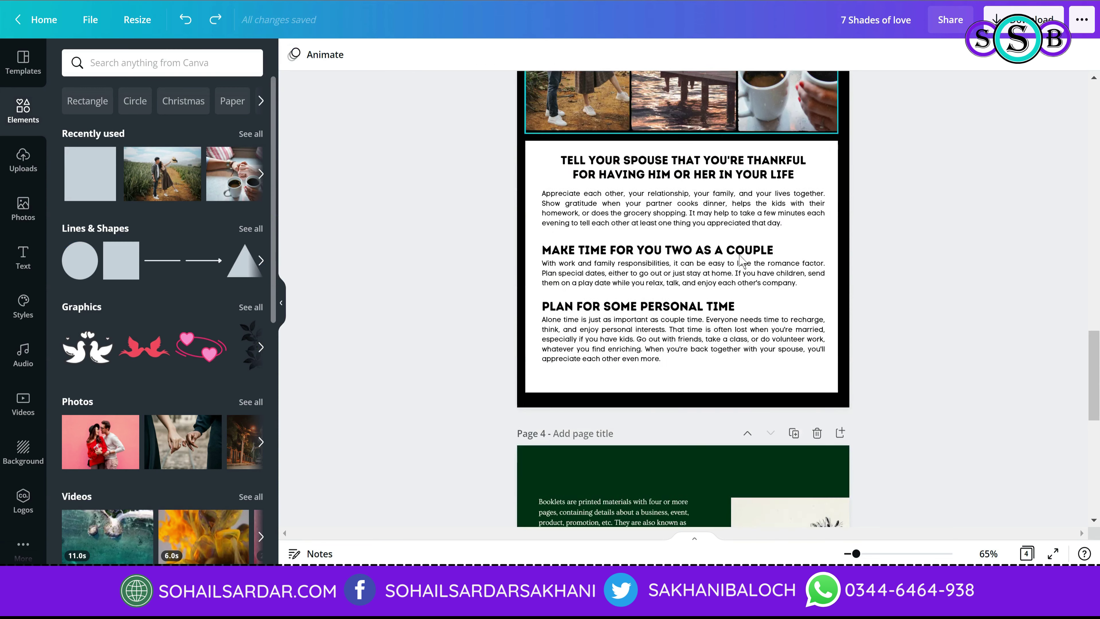
scroll(742, 260, down, 5)
key(ctrl+v)
click(937, 168)
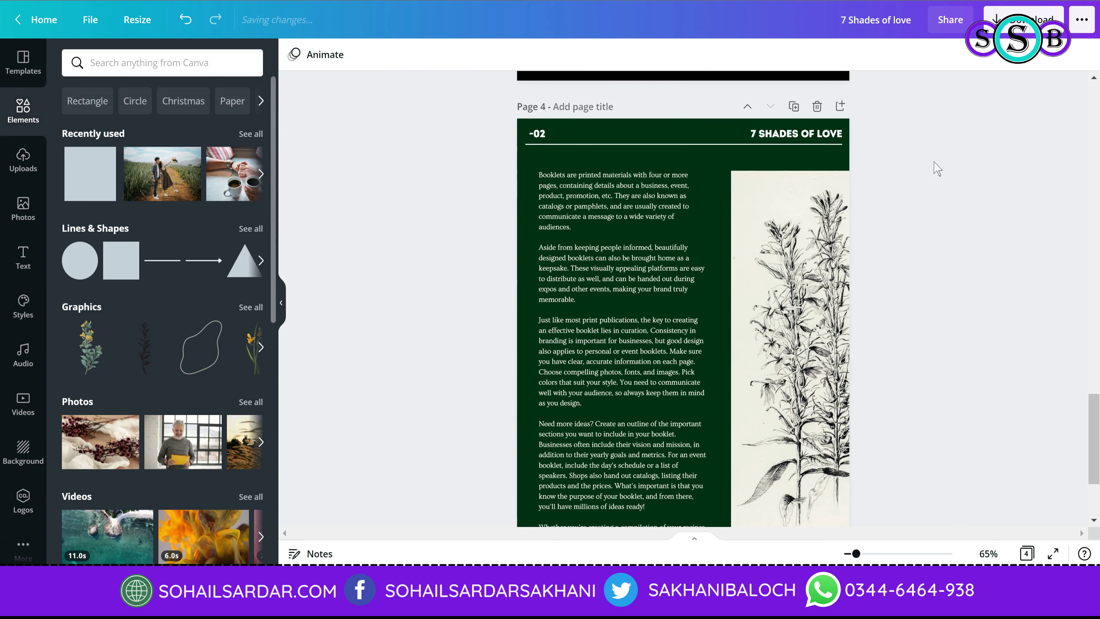
Step: Renumber page 4's header from -02 to -03
click(539, 134)
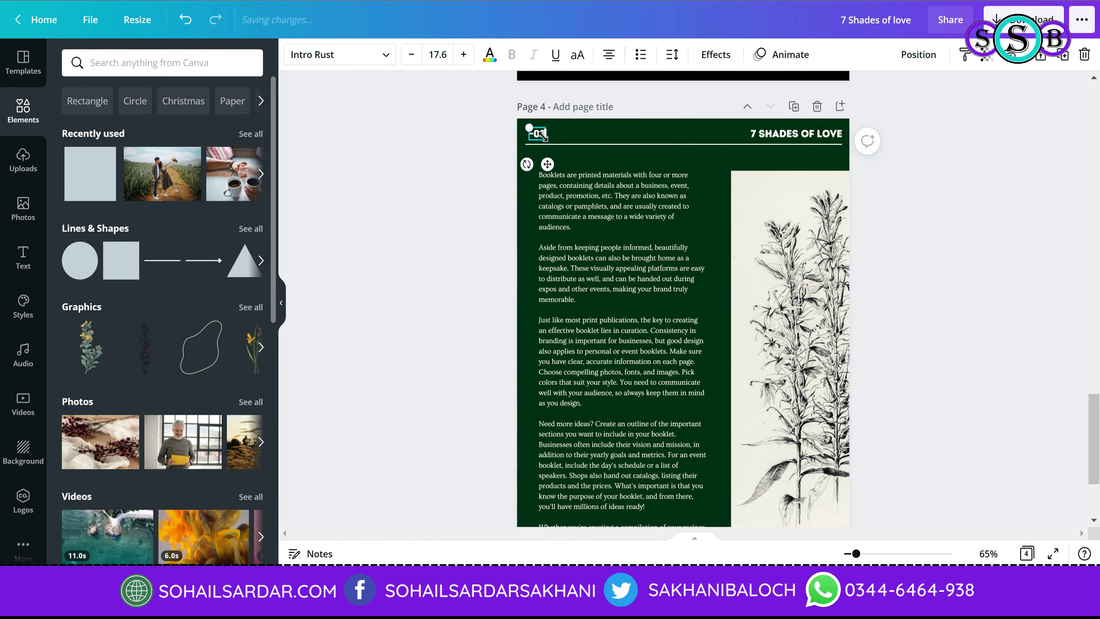
drag(538, 134, 543, 135)
text(03)
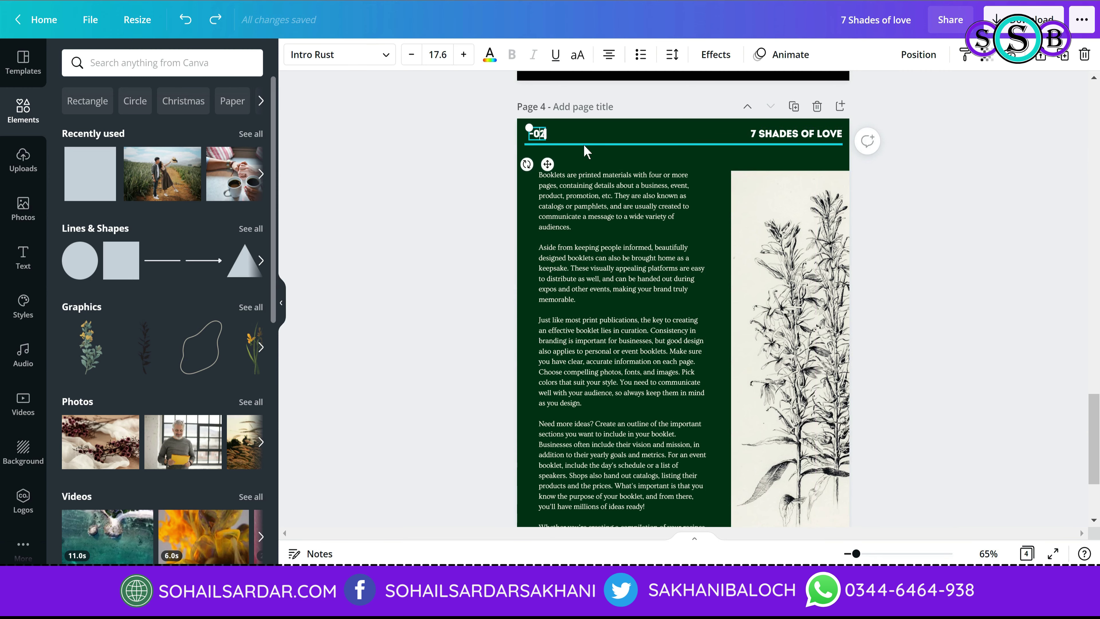
click(887, 335)
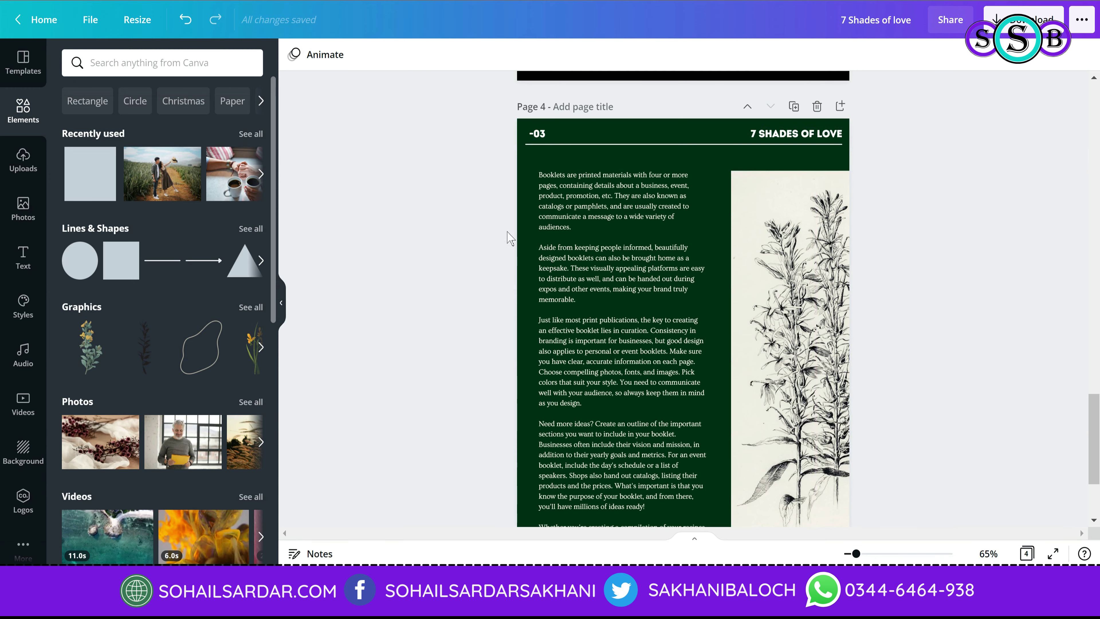
scroll(887, 335, down, 3)
Step: Download the four-page booklet with PDF Print as the file type
scroll(887, 335, up, 20)
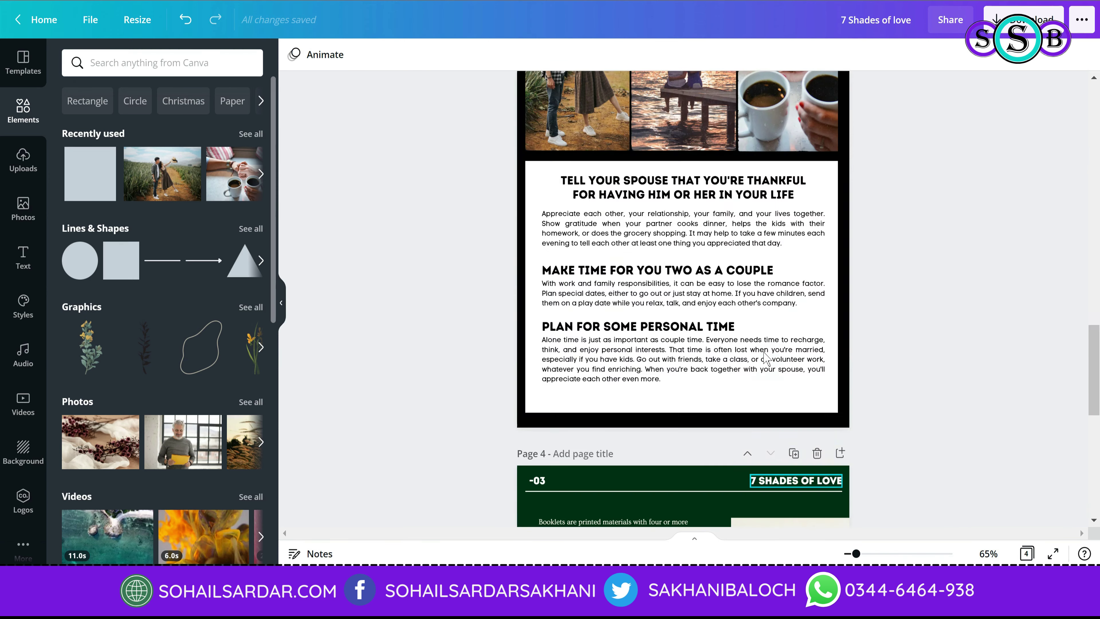
scroll(761, 340, up, 10)
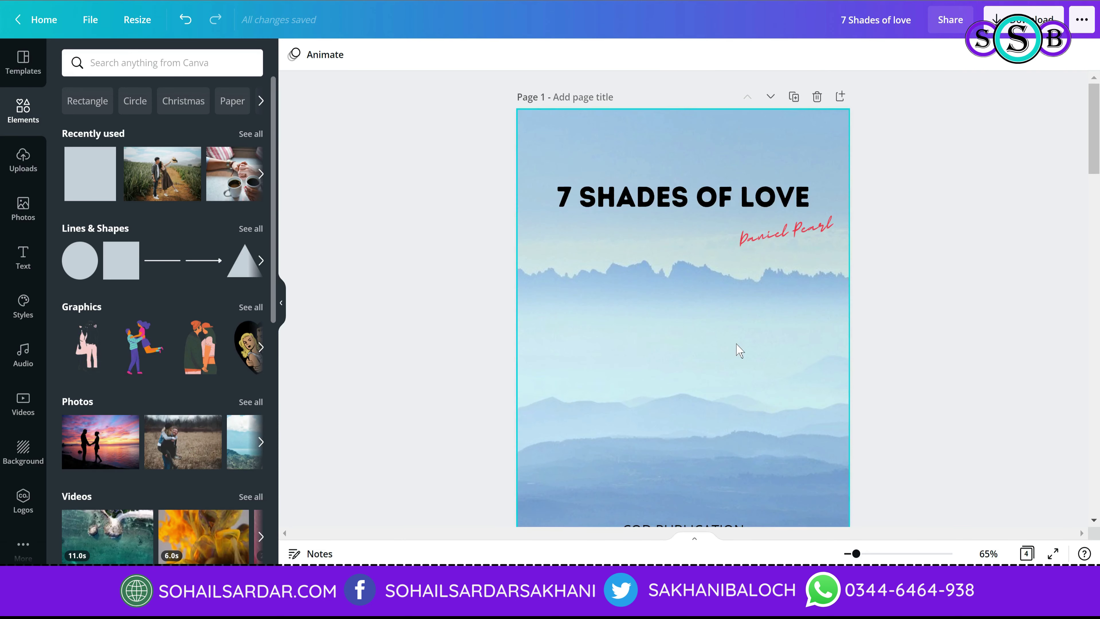
scroll(736, 344, down, 15)
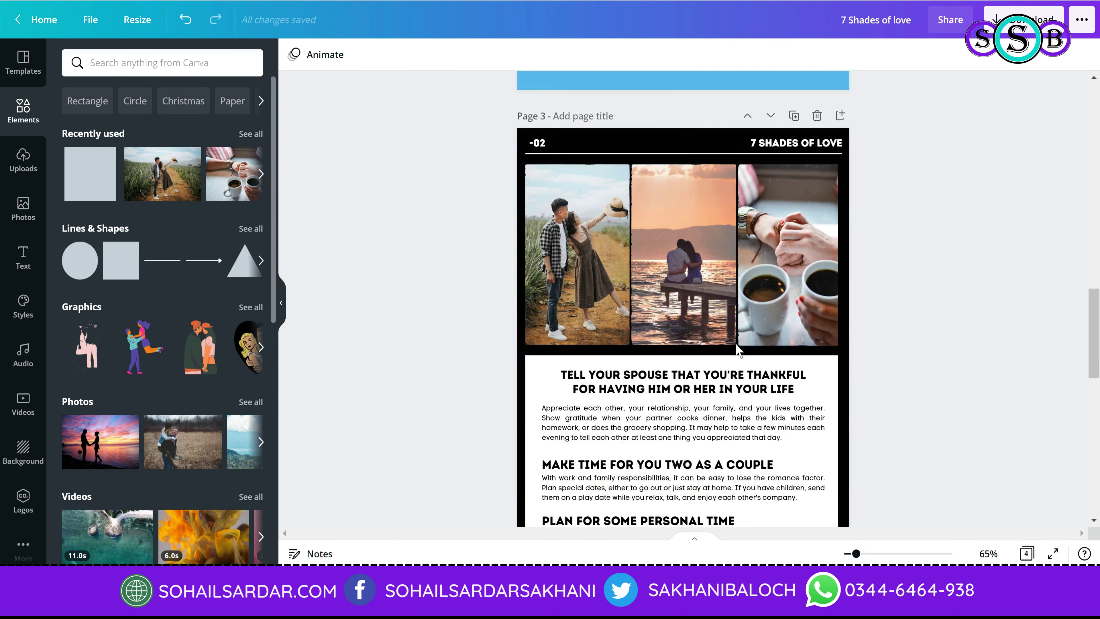
scroll(742, 346, down, 5)
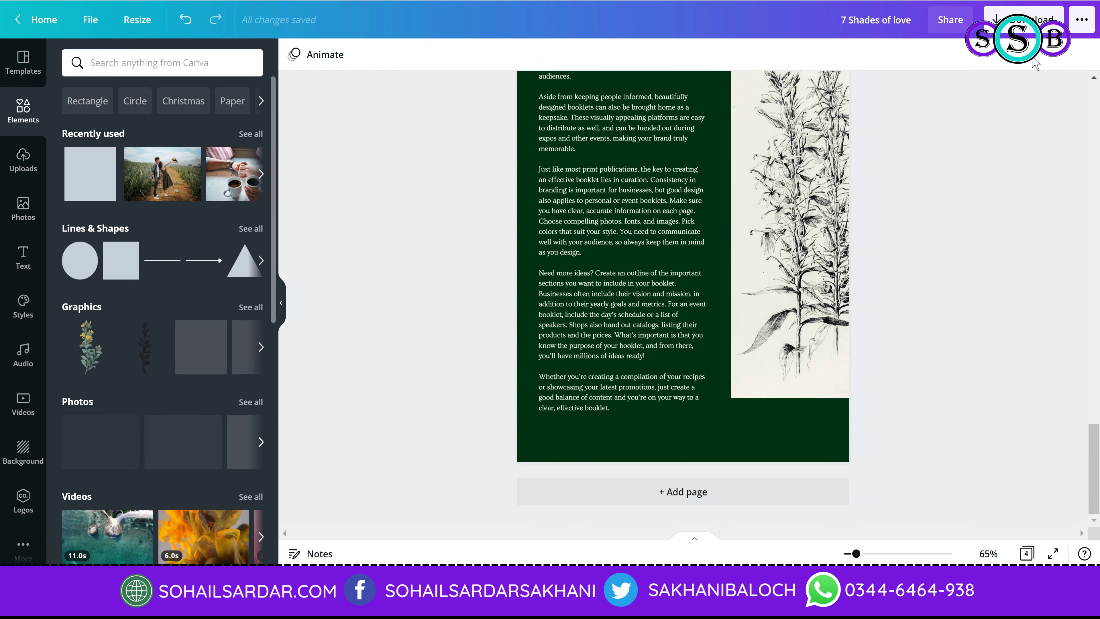
click(1031, 27)
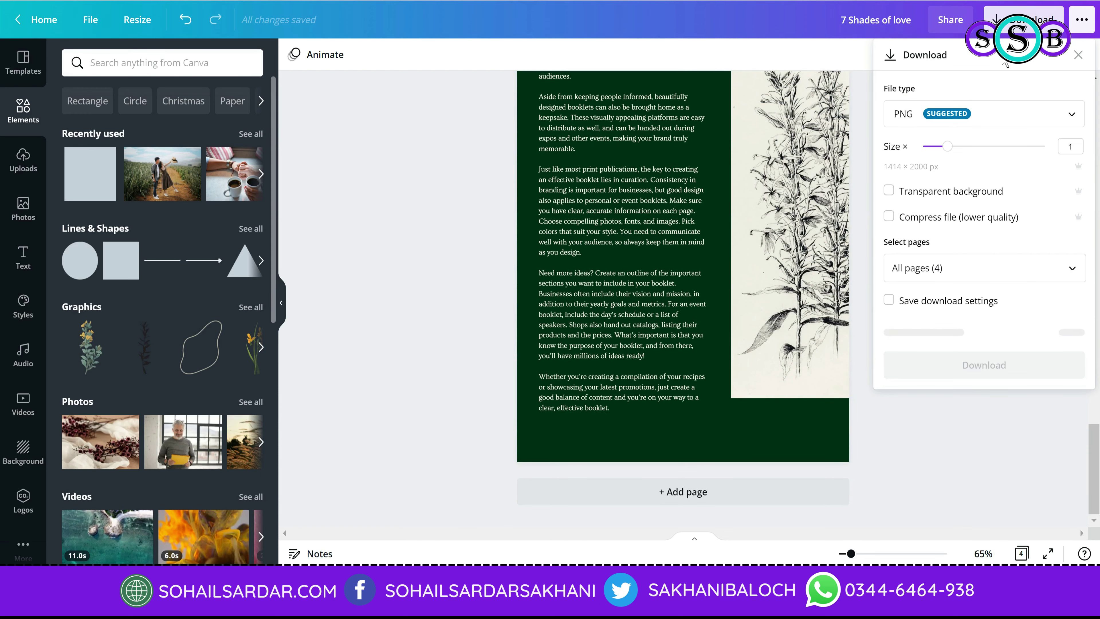
click(966, 111)
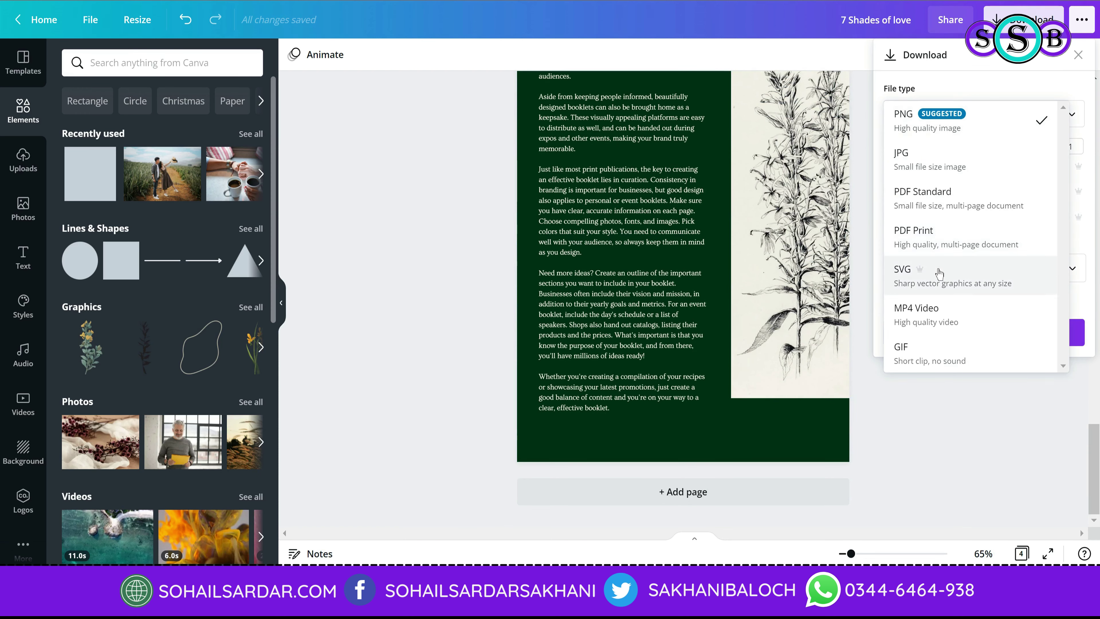
click(940, 248)
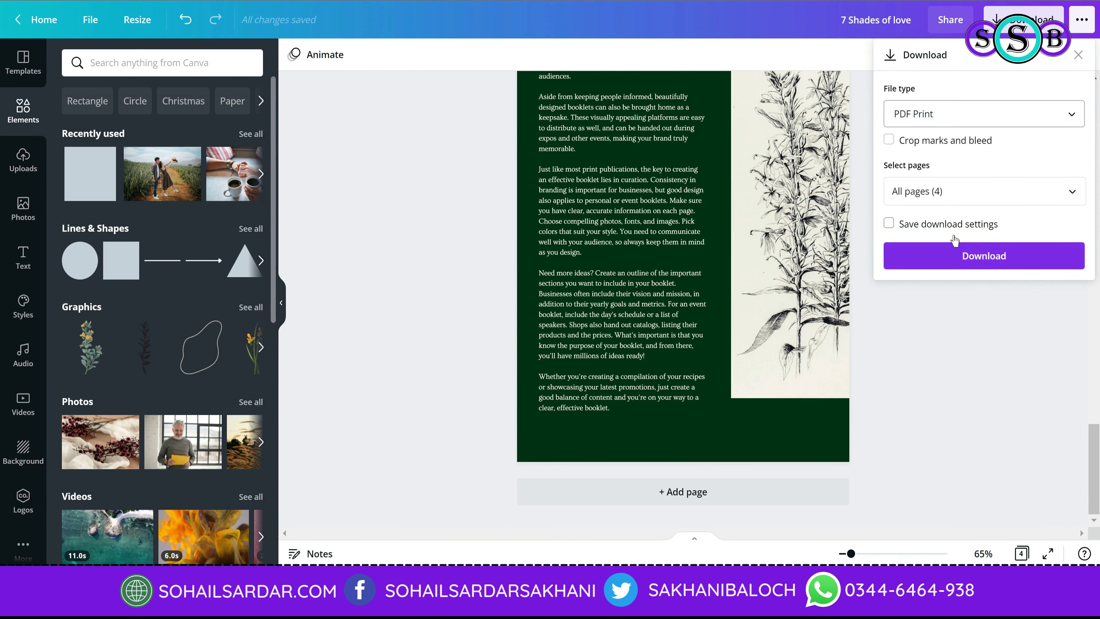
click(953, 252)
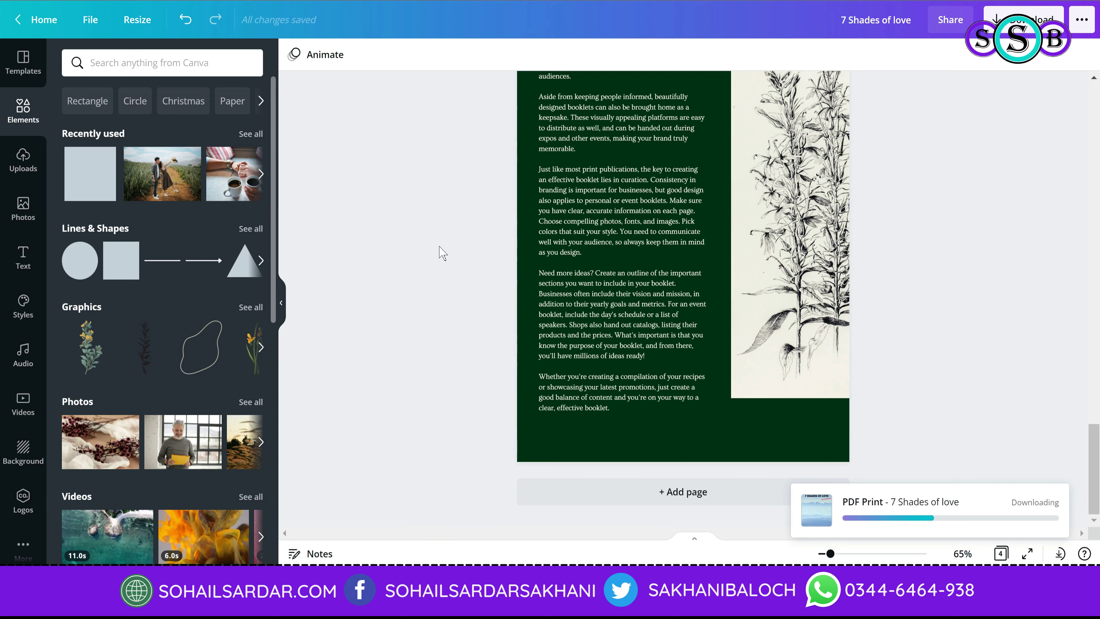
Step: Open the downloaded 7 Shades of love.pdf in the browser
scroll(411, 259, up, 15)
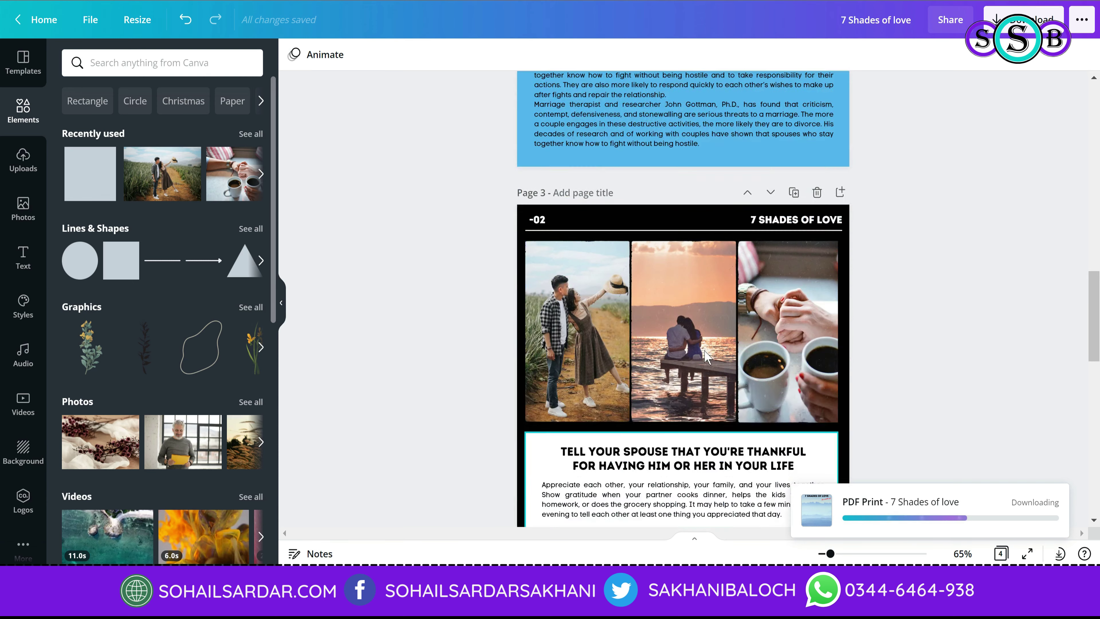
scroll(447, 337, up, 5)
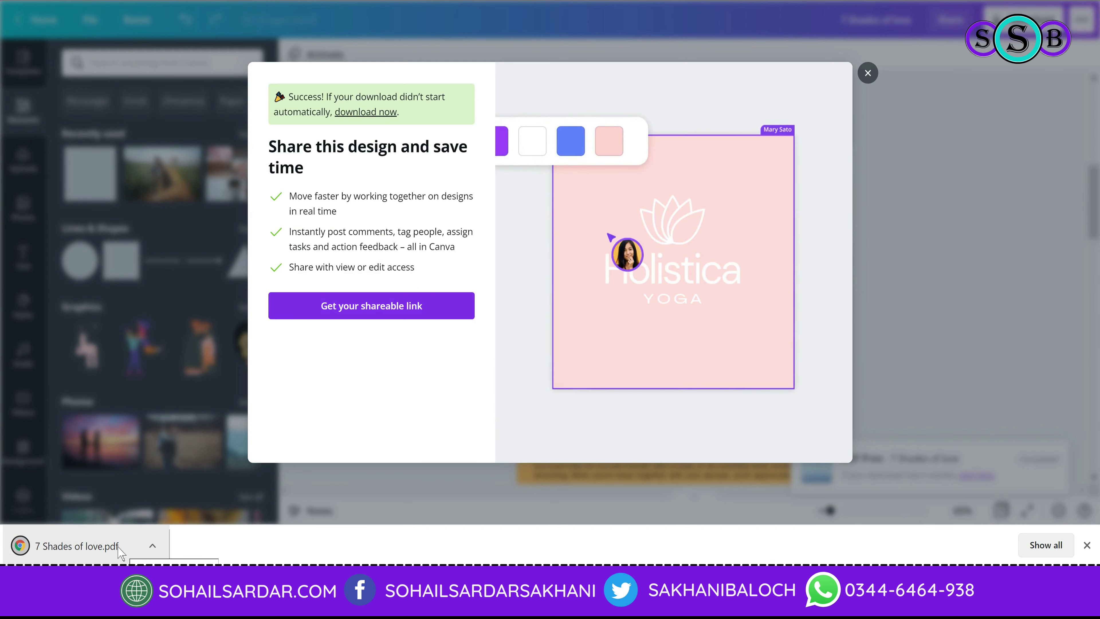
click(93, 557)
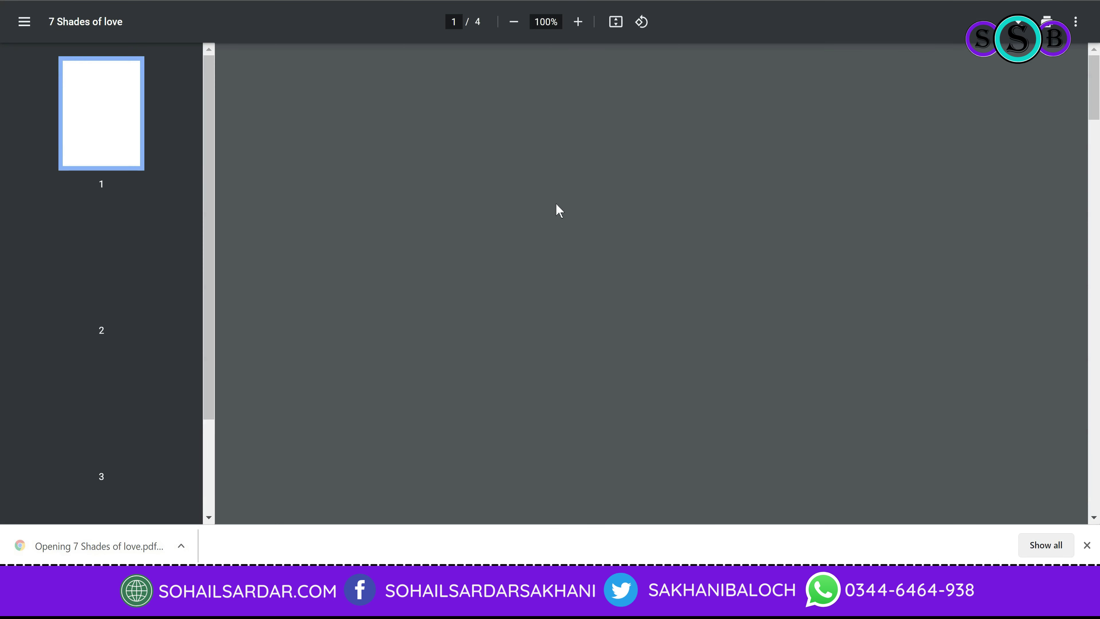